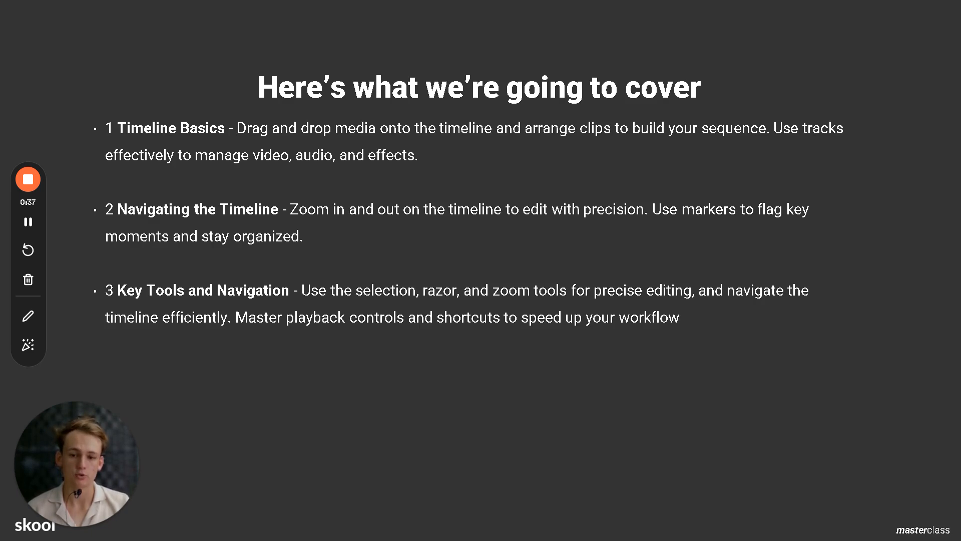
key(Right)
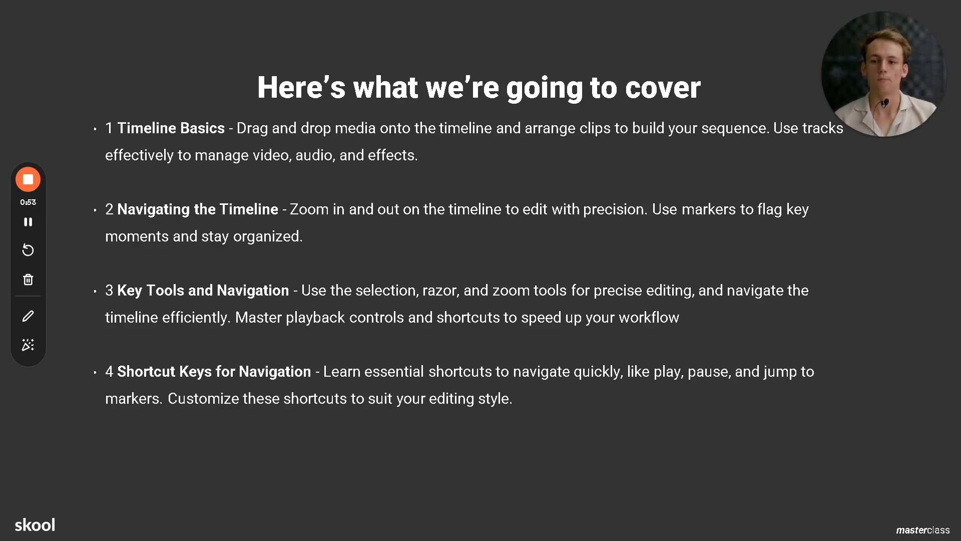
click(460, 289)
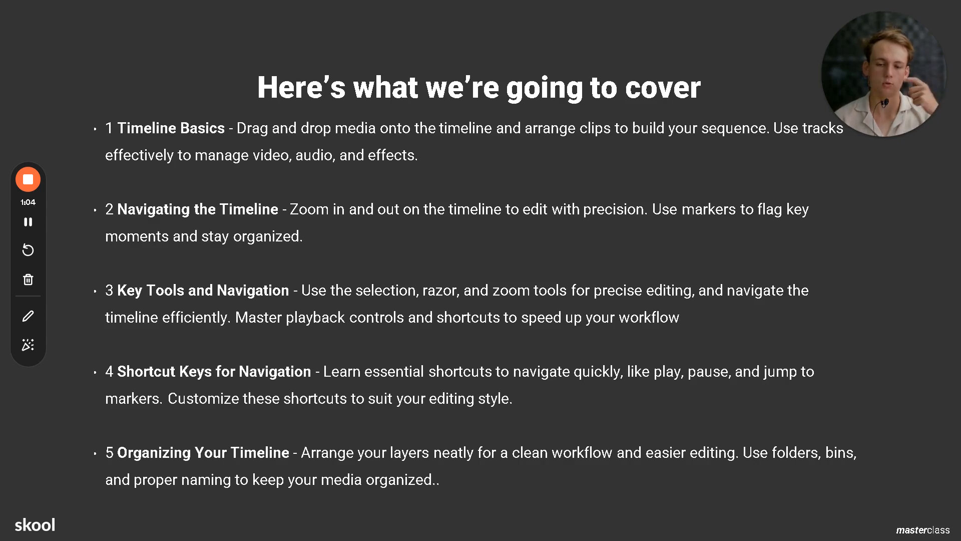
key(Right)
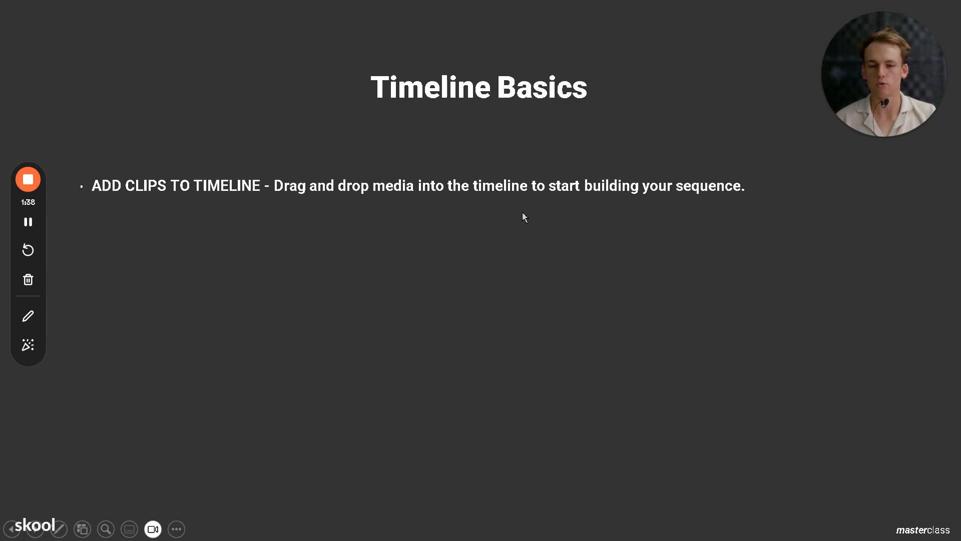
Switch to After Effects and delete the MP3 and twitter.png 9 layers from the composition's timeline
key(super)
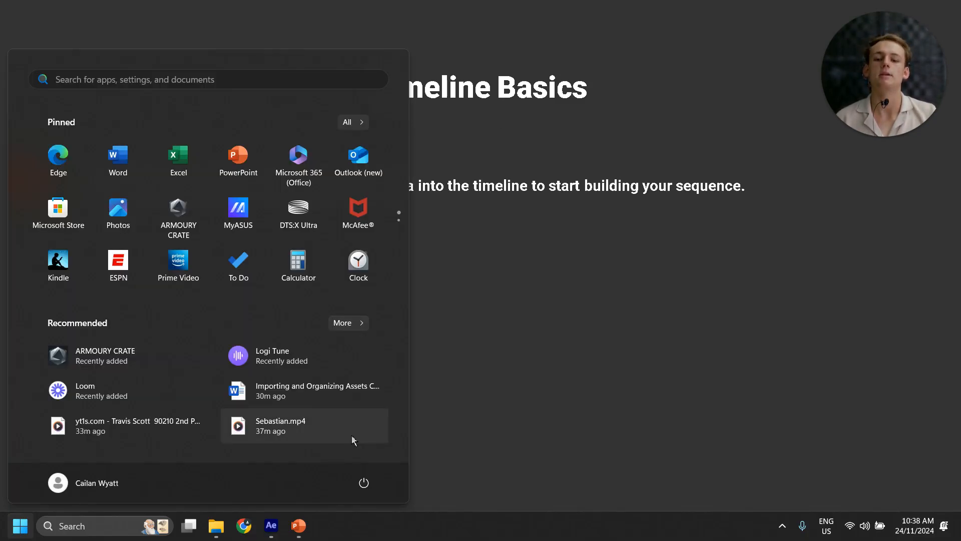
click(271, 525)
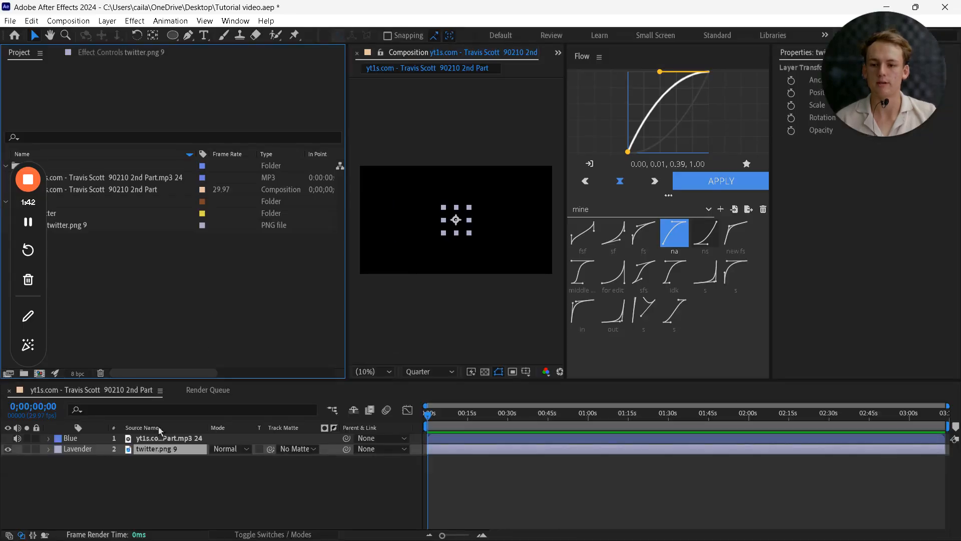
click(165, 439)
key(Delete)
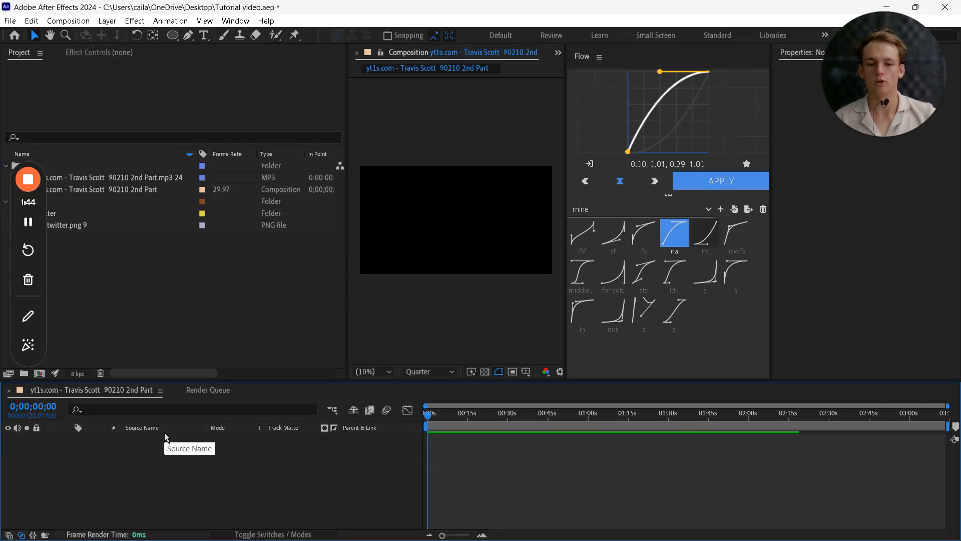
Add the Travis Scott 90210 2nd Part MP3 from the song folder to the empty timeline
click(62, 218)
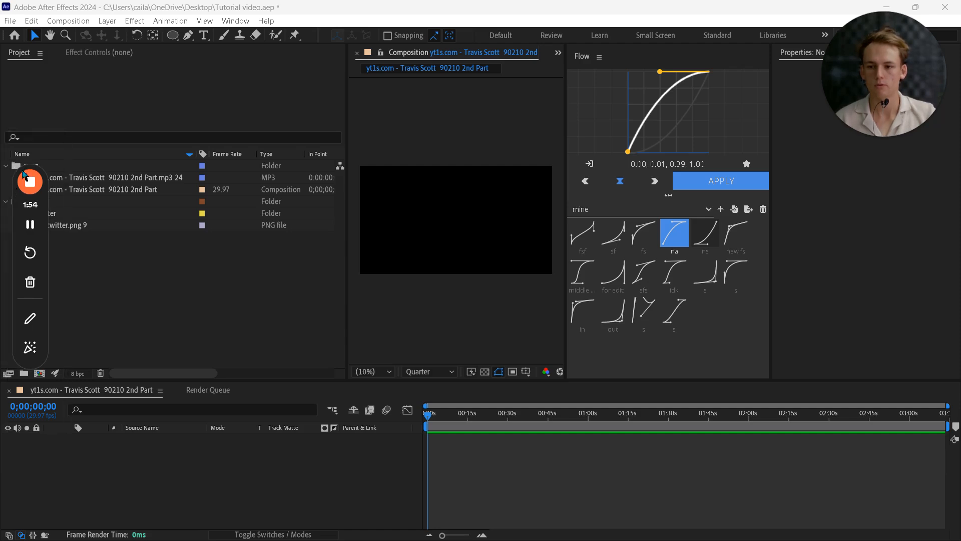
drag(29, 170, 882, 220)
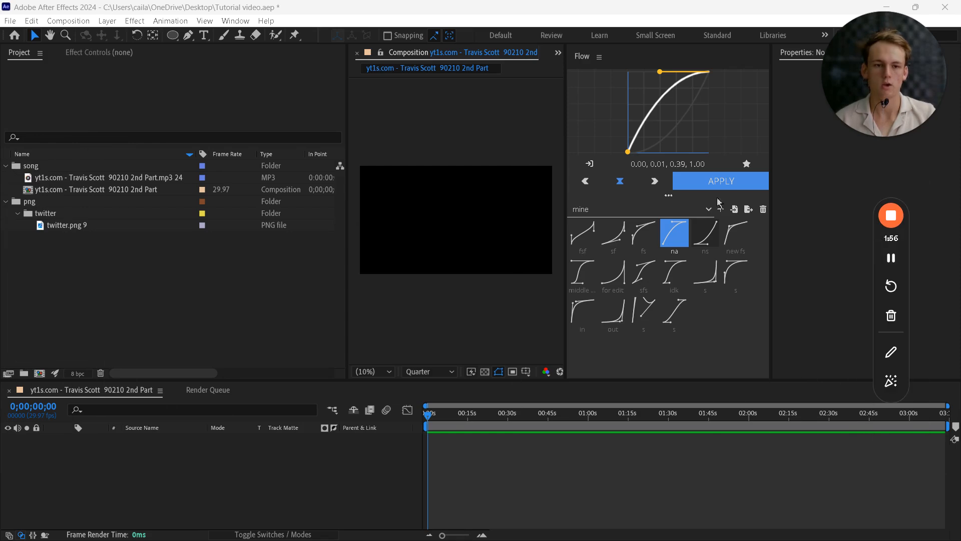
click(60, 264)
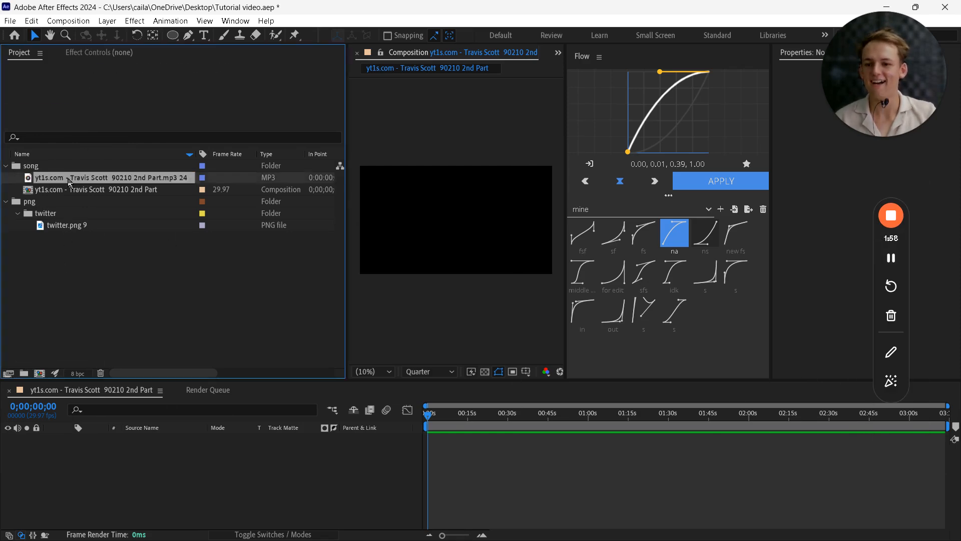
drag(68, 185, 138, 482)
Import Sebastian.mp4 from the tutorial clips folder on the Desktop and add it to the timeline above the MP3 layer
right_click(89, 281)
mouse_move(142, 339)
click(287, 342)
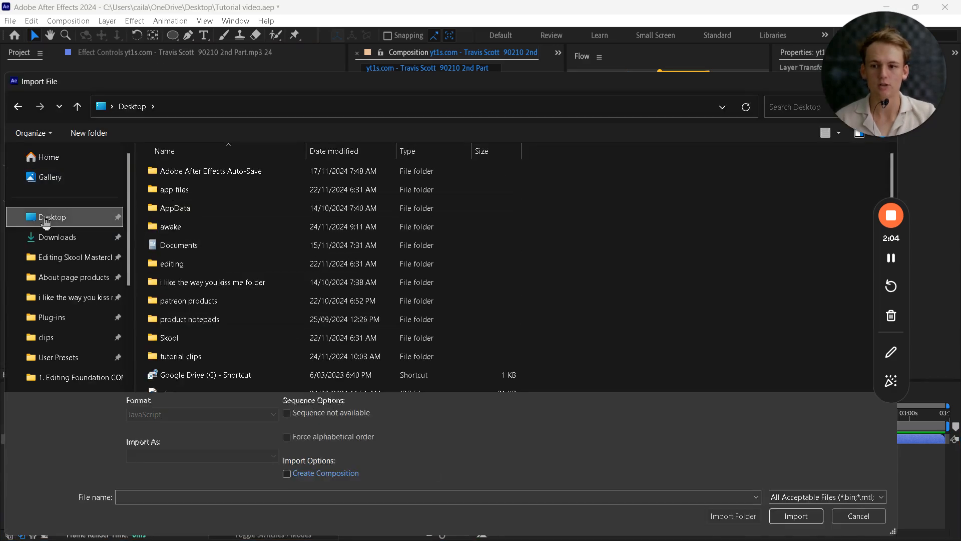
scroll(206, 318, down, 1)
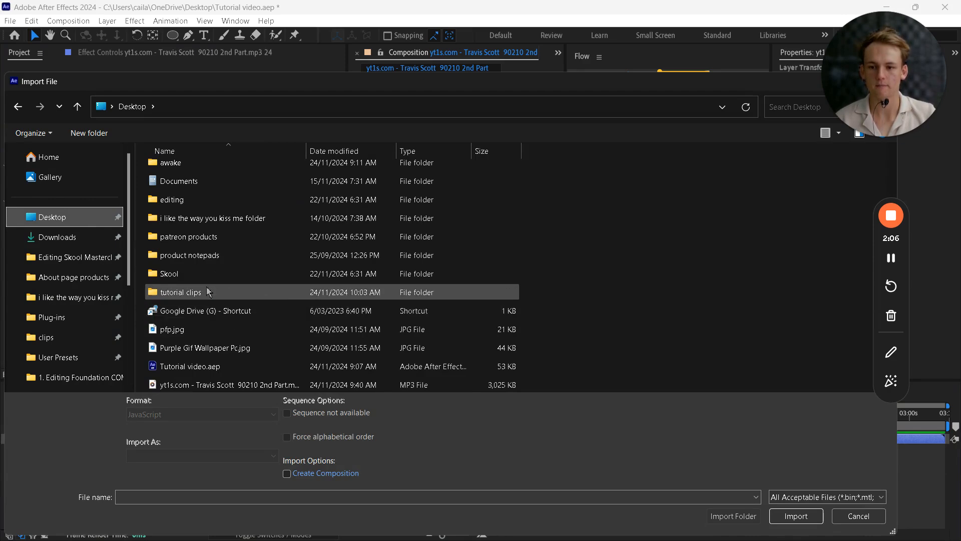
double_click(209, 292)
double_click(176, 175)
double_click(176, 182)
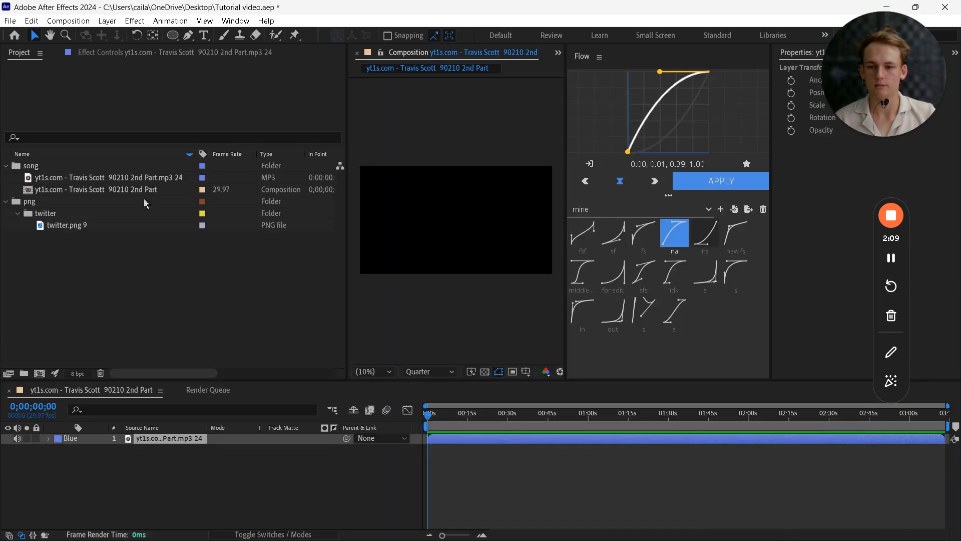
drag(83, 202, 112, 441)
Reset the "best" workspace to its saved layout
click(247, 21)
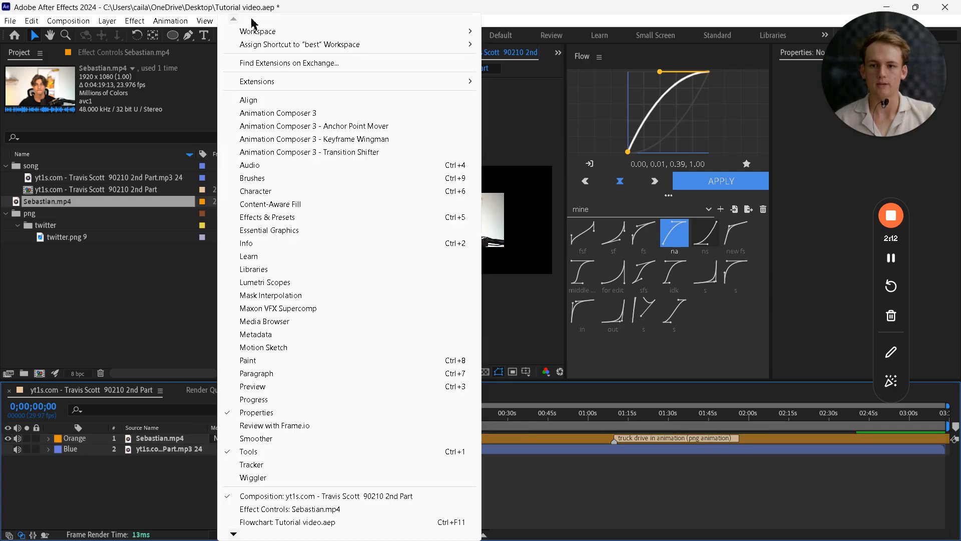
mouse_move(271, 32)
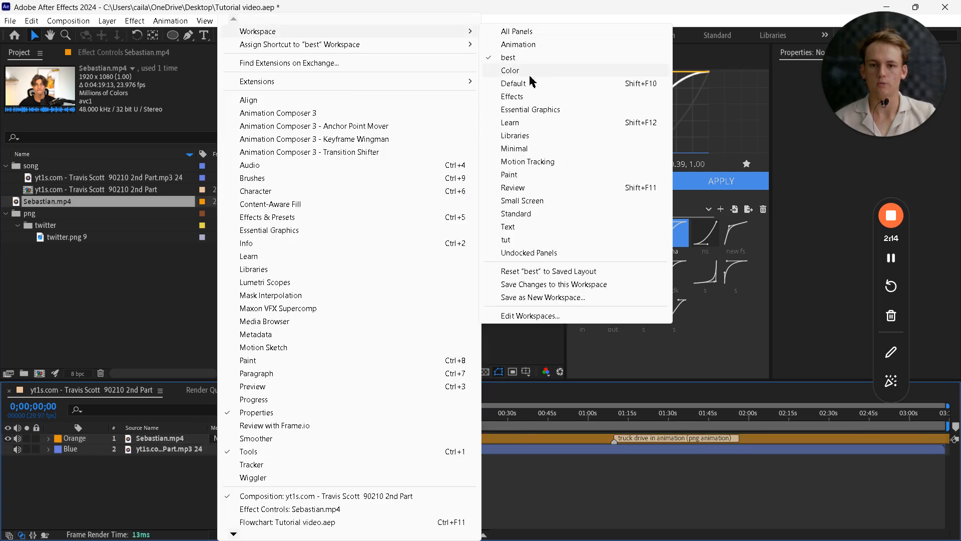
click(550, 275)
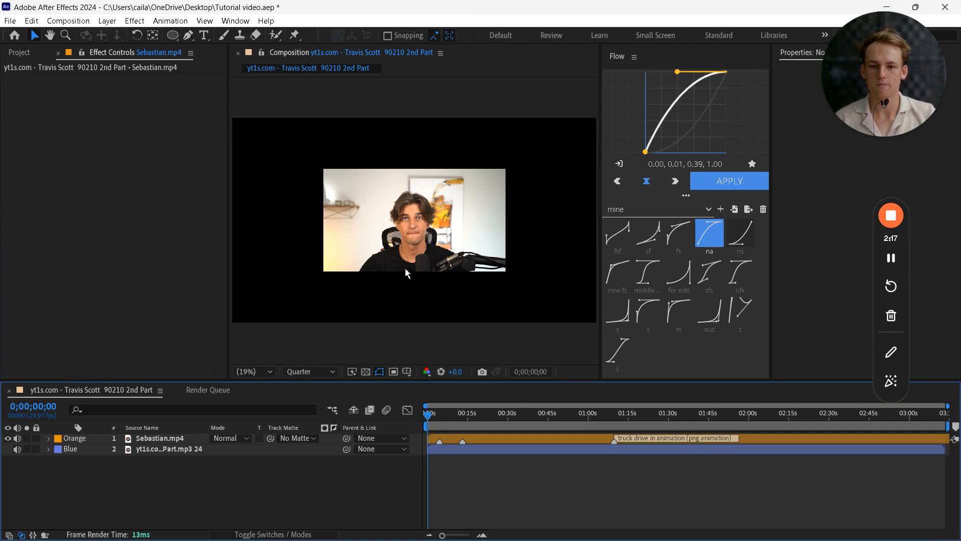
Set the Sebastian.mp4 layer's scale to 200% so the clip fills the composition frame
click(490, 449)
click(172, 440)
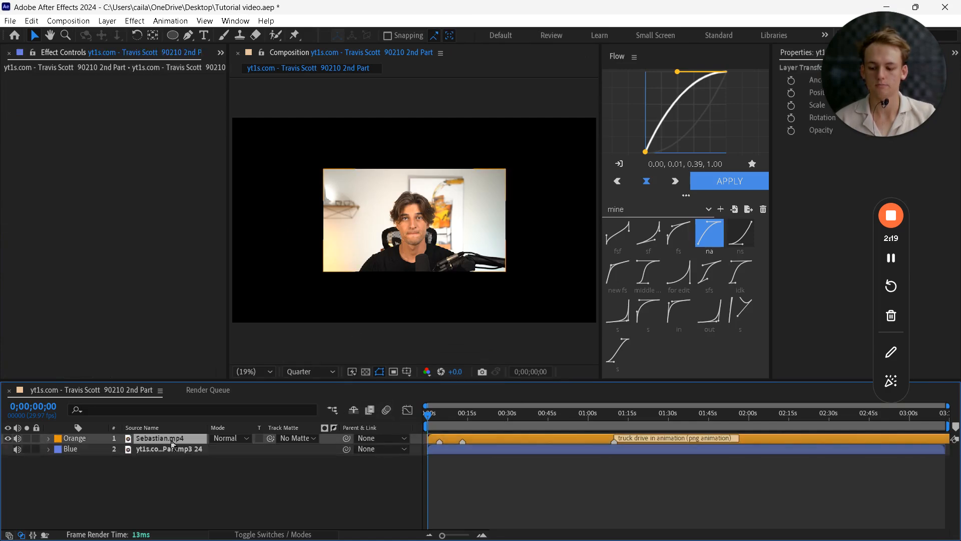
key(s)
click(252, 449)
text(200.0, 200.0 %)
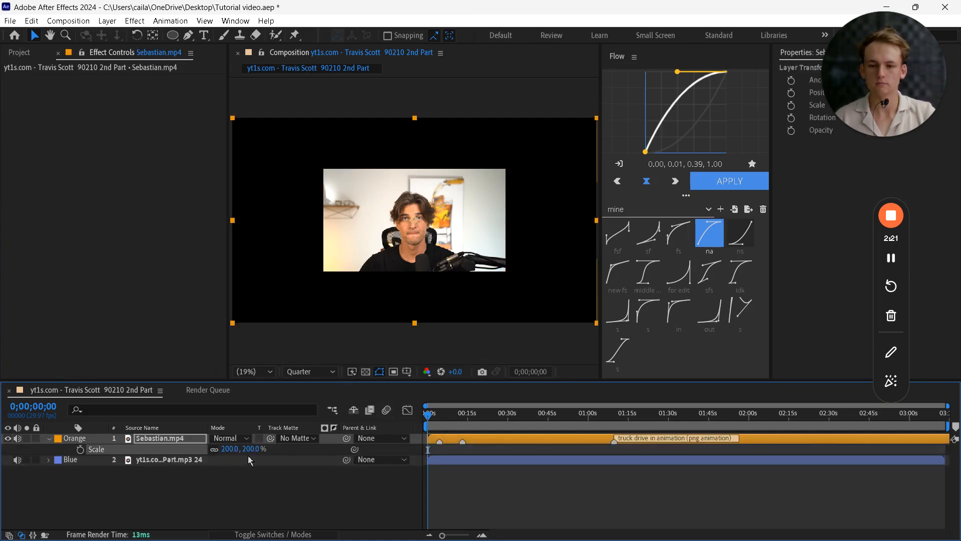
key(Return)
click(275, 493)
key(s)
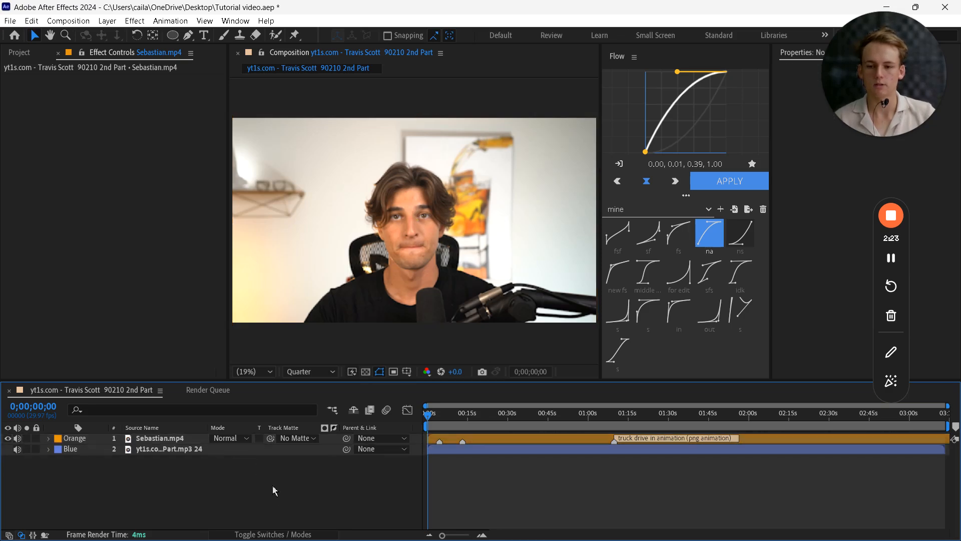
Collapse the song folder in the project and add twitter.png 9 from the png folder to the timeline below the MP3 layer
click(20, 53)
click(72, 276)
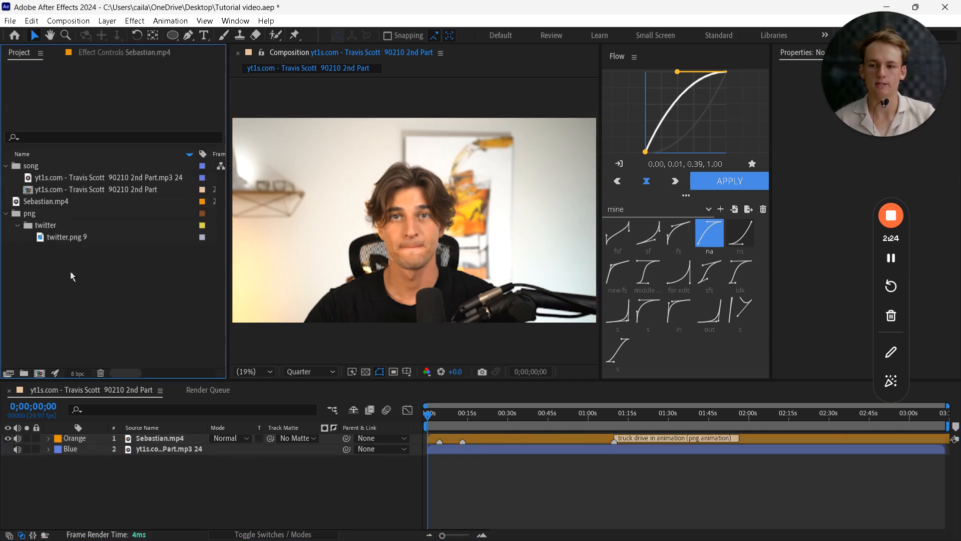
click(6, 165)
click(5, 189)
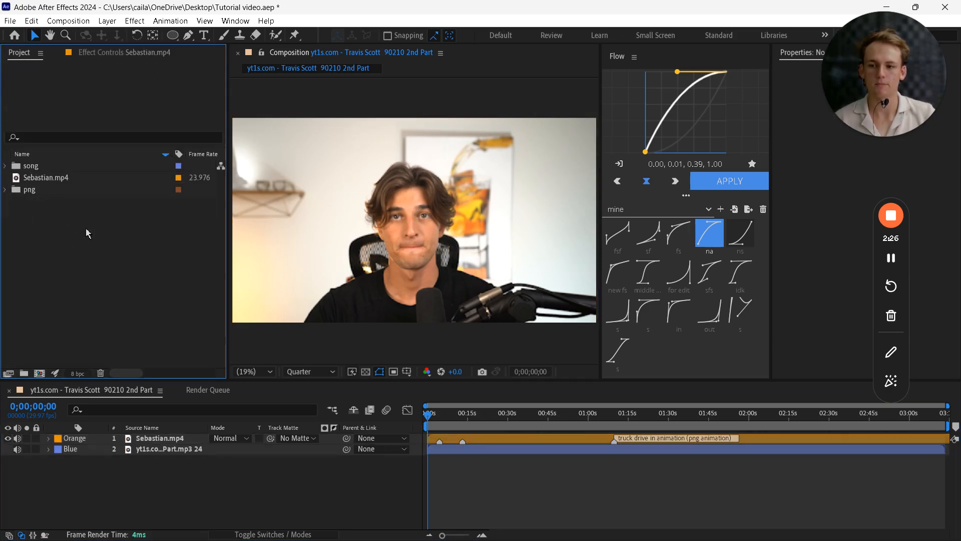
click(6, 189)
click(59, 217)
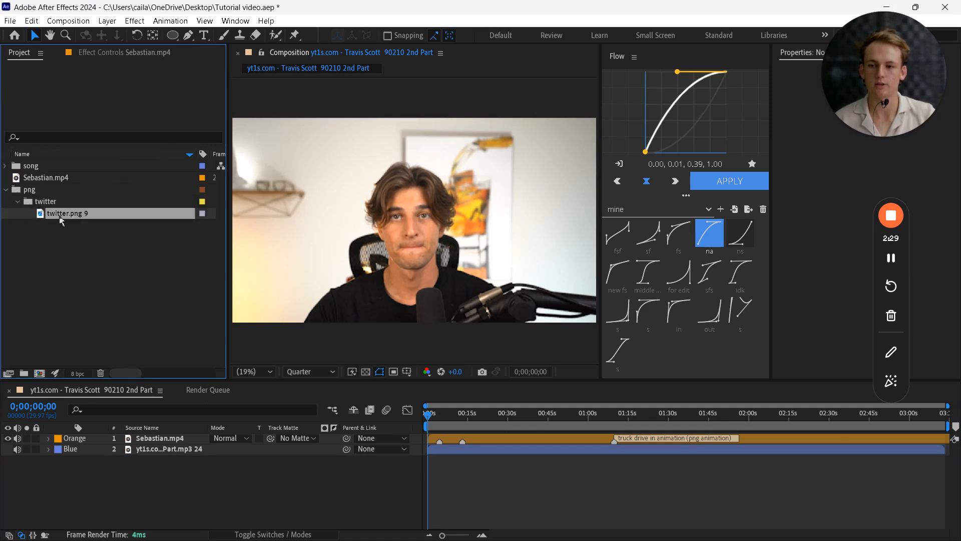
drag(60, 221, 154, 483)
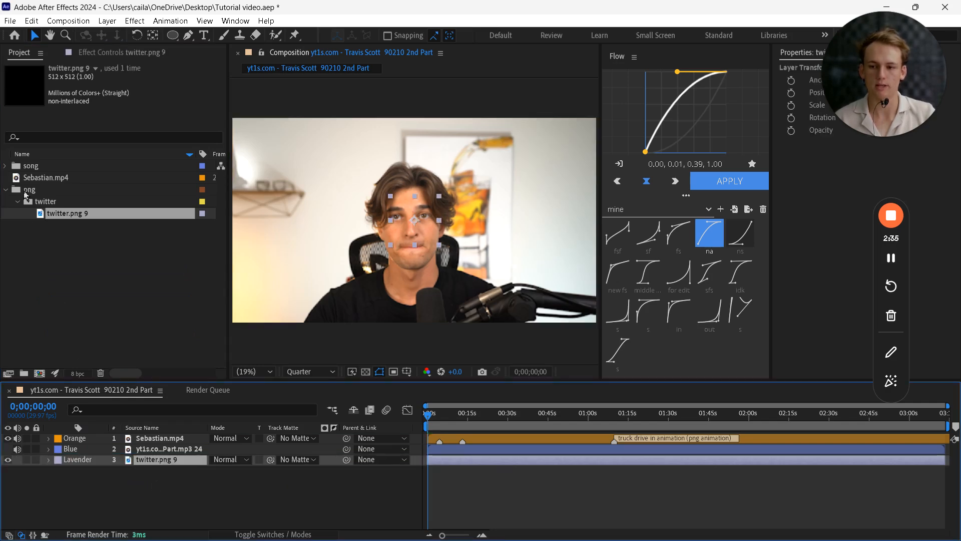
Add a second Sebastian.mp4 layer beneath the first, and two more twitter.png 9 layers, one above the MP3 layer and one below it
drag(30, 178, 159, 447)
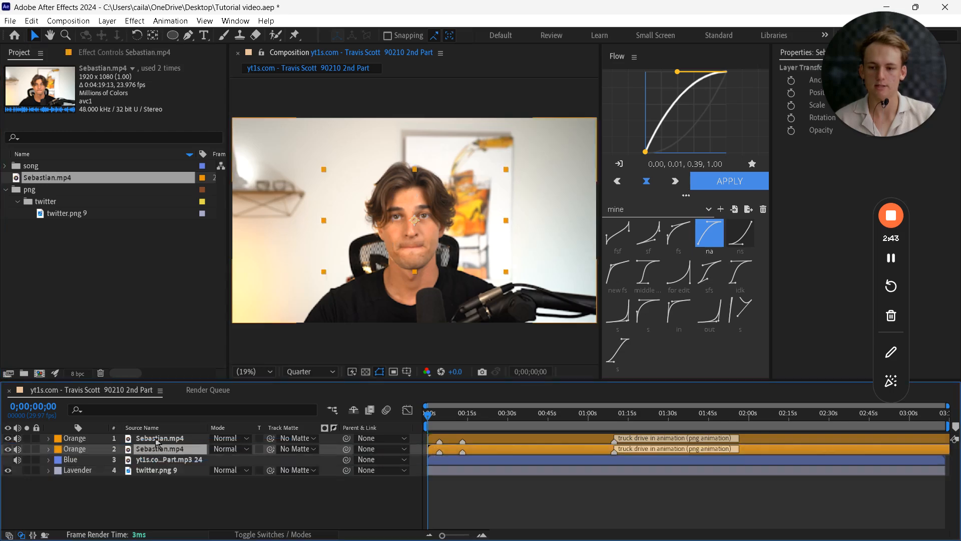
click(167, 470)
drag(61, 215, 167, 475)
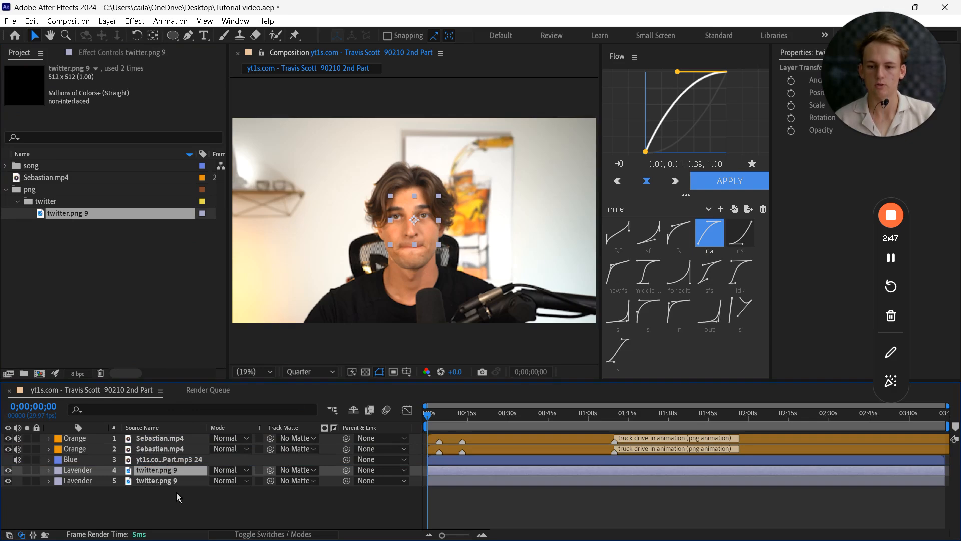
drag(82, 217, 160, 461)
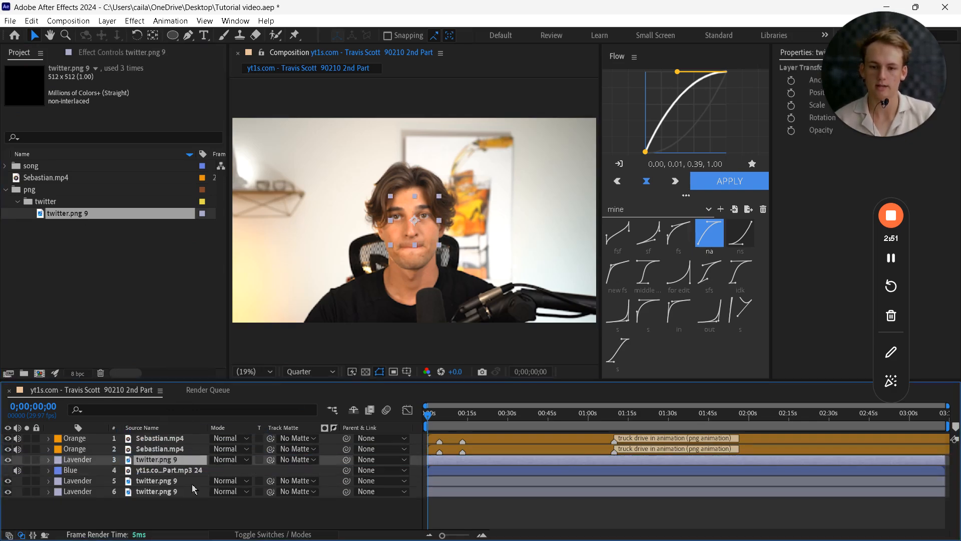
click(357, 508)
Switch to the PowerPoint slideshow and advance to the "ADJUST CLIP ORDER" point on the Timeline Basics slide
key(super)
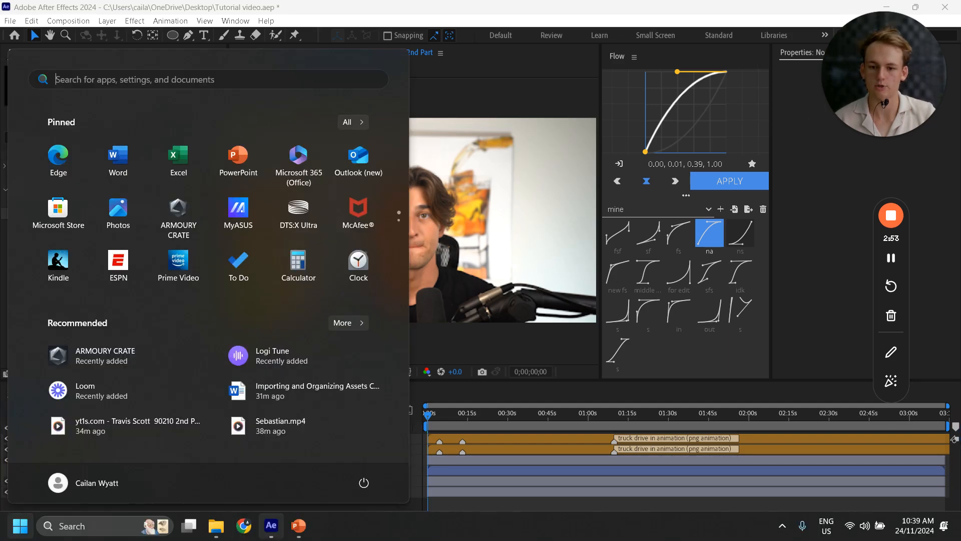
mouse_move(298, 525)
click(359, 466)
click(333, 331)
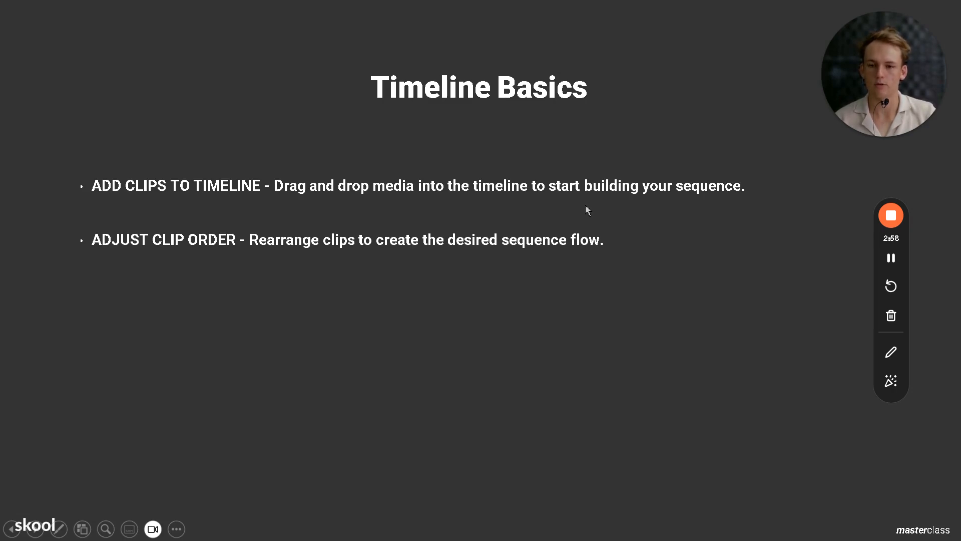
Switch back to After Effects and examine the label colours of the Sebastian.mp4 and twitter.png 9 layers, including the available label colour options
key(super)
mouse_move(273, 525)
click(259, 496)
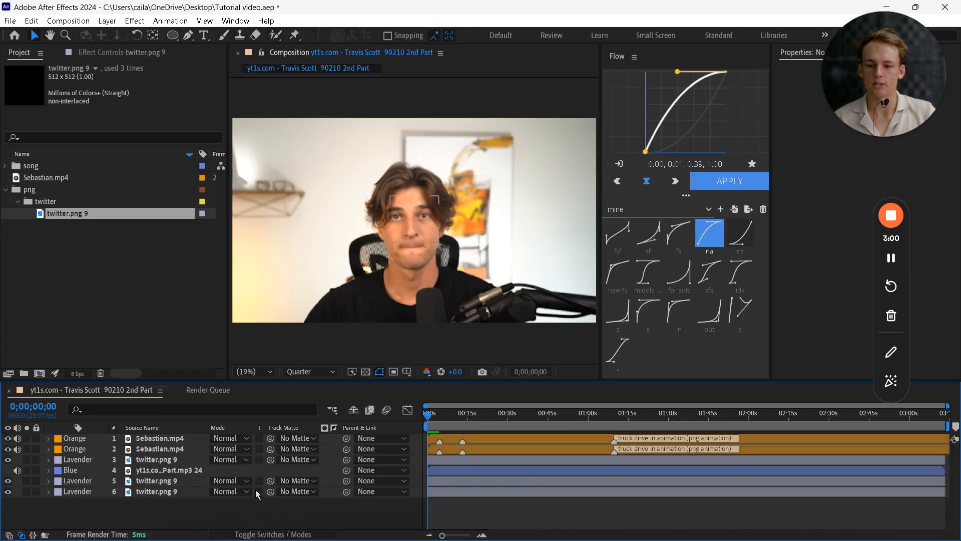
click(78, 437)
click(81, 450)
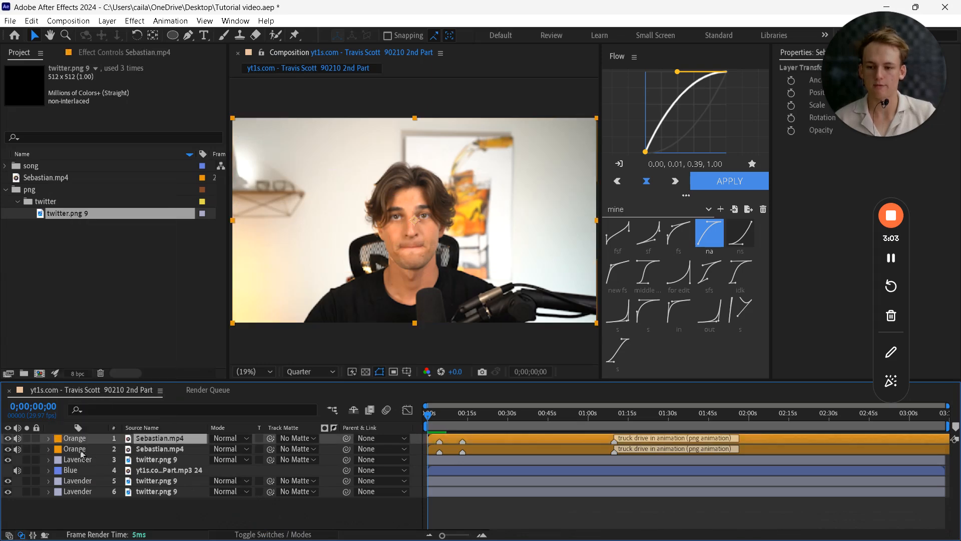
click(80, 450)
click(29, 35)
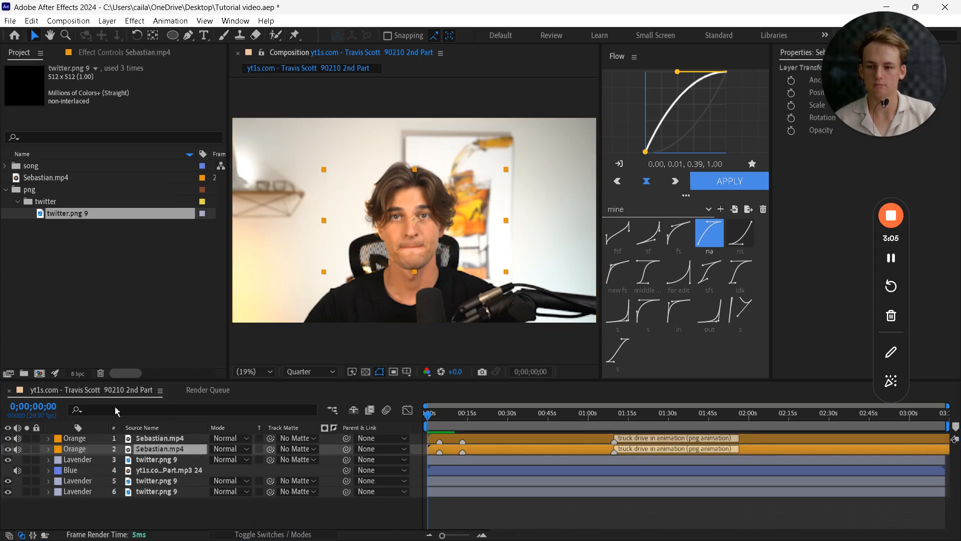
click(93, 459)
click(99, 511)
click(98, 459)
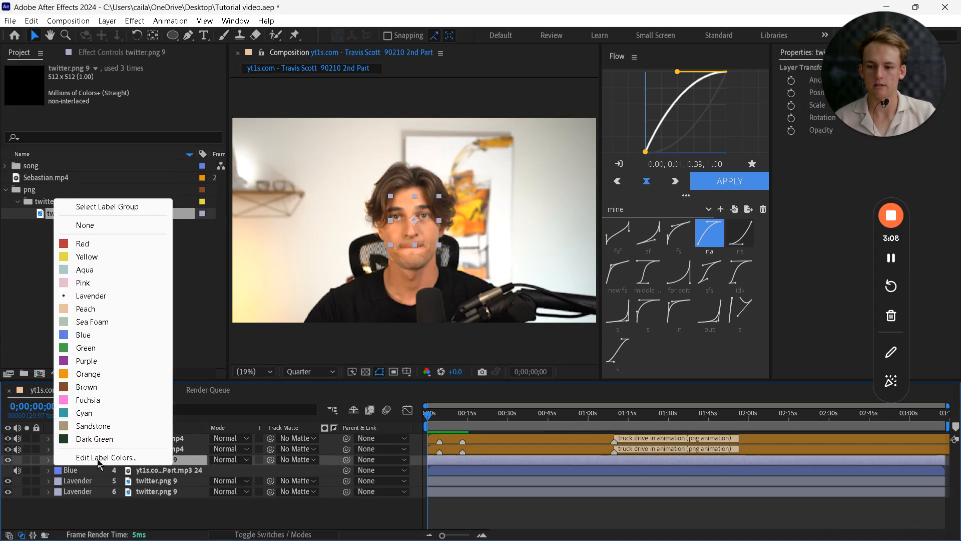
click(101, 521)
click(106, 461)
Move the MP3 layer to the bottom of the timeline stack, beneath the three twitter.png 9 layers
click(168, 451)
click(168, 439)
click(166, 451)
click(167, 460)
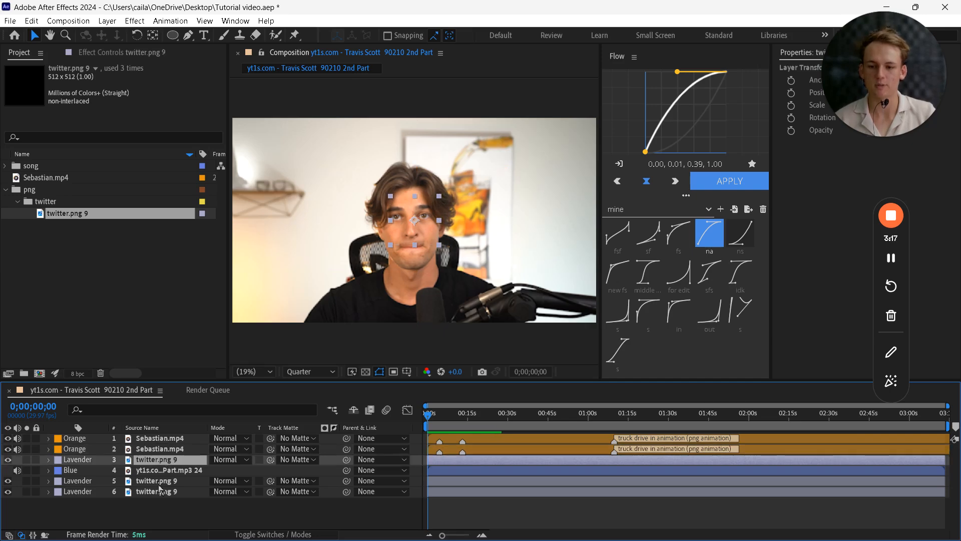
click(160, 471)
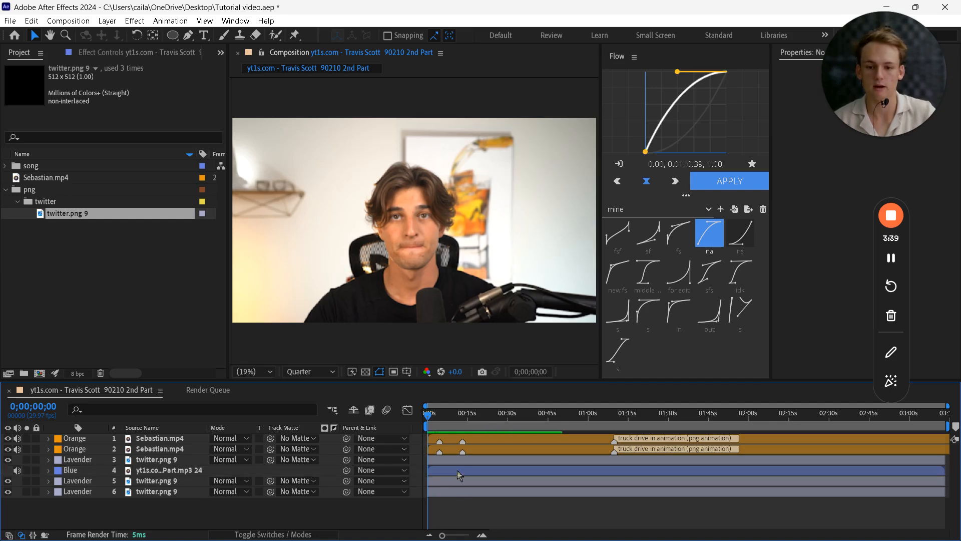
drag(163, 476, 162, 500)
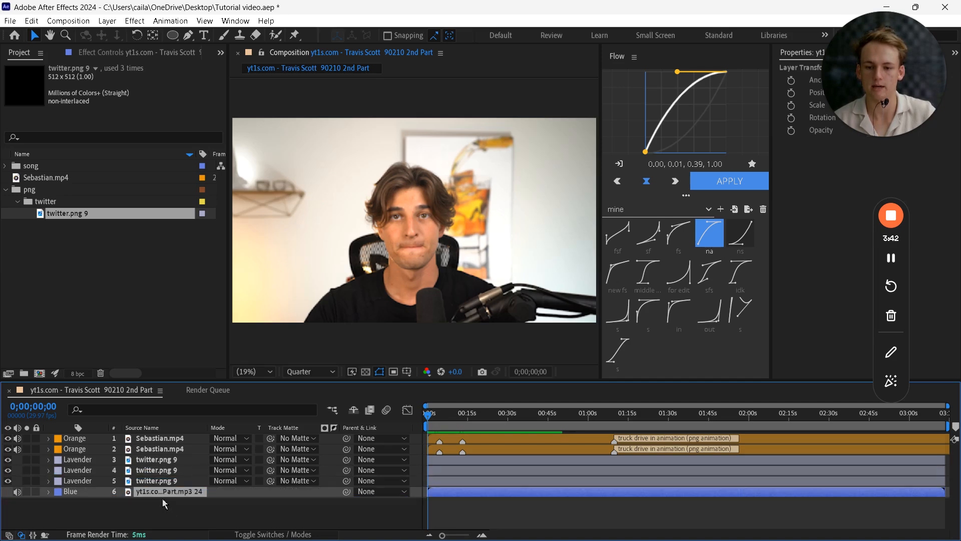
click(160, 438)
click(165, 449)
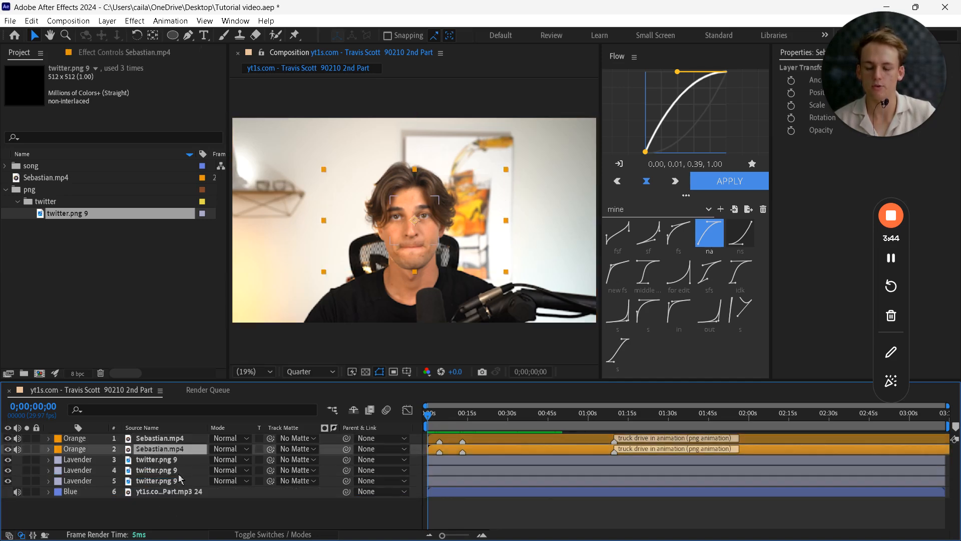
Move both Sebastian.mp4 layers beneath the three twitter.png 9 layers and directly above the MP3 layer
click(175, 443)
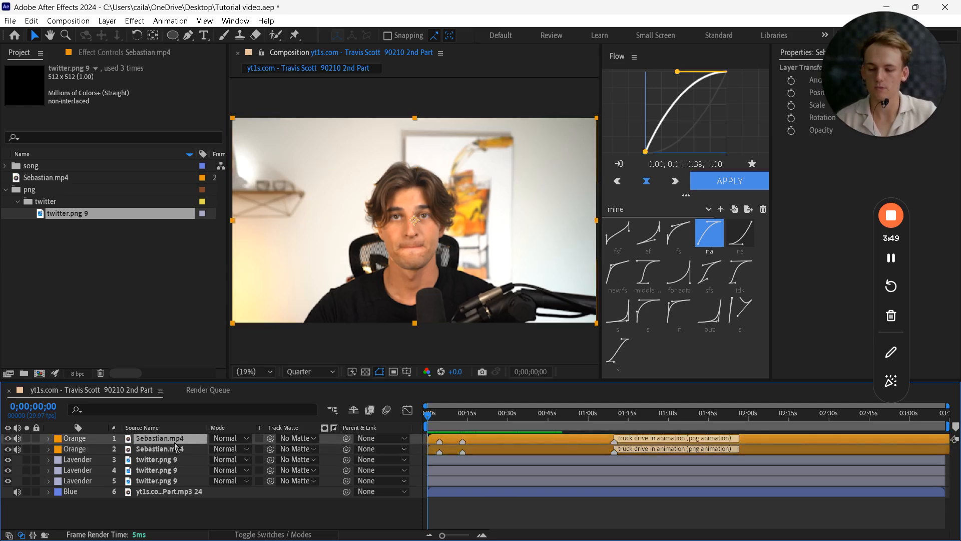
shift+click(183, 449)
drag(183, 449, 187, 492)
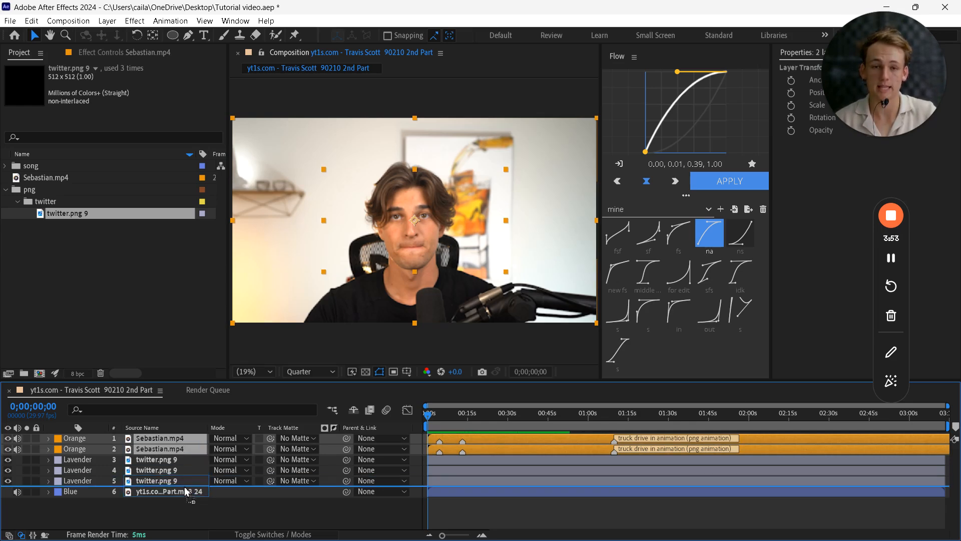
drag(186, 492, 185, 491)
click(177, 507)
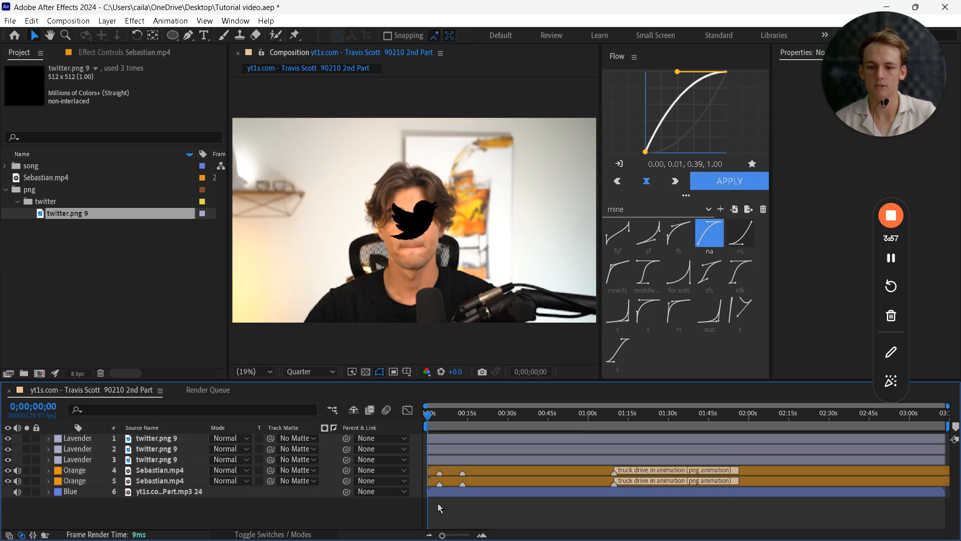
Switch to the PowerPoint slideshow and advance to the "USE MULTIPLE TRACKS" point on the Timeline Basics slide
key(super)
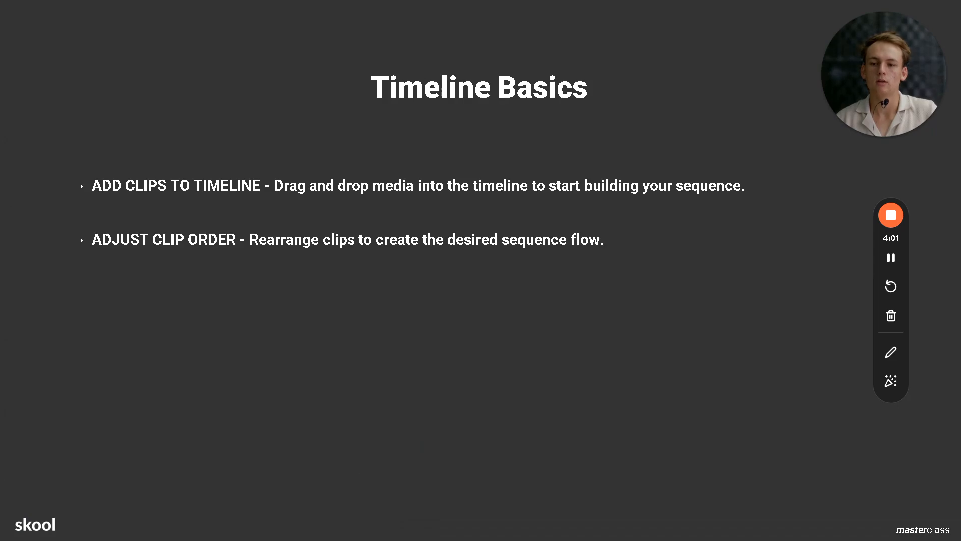
click(303, 307)
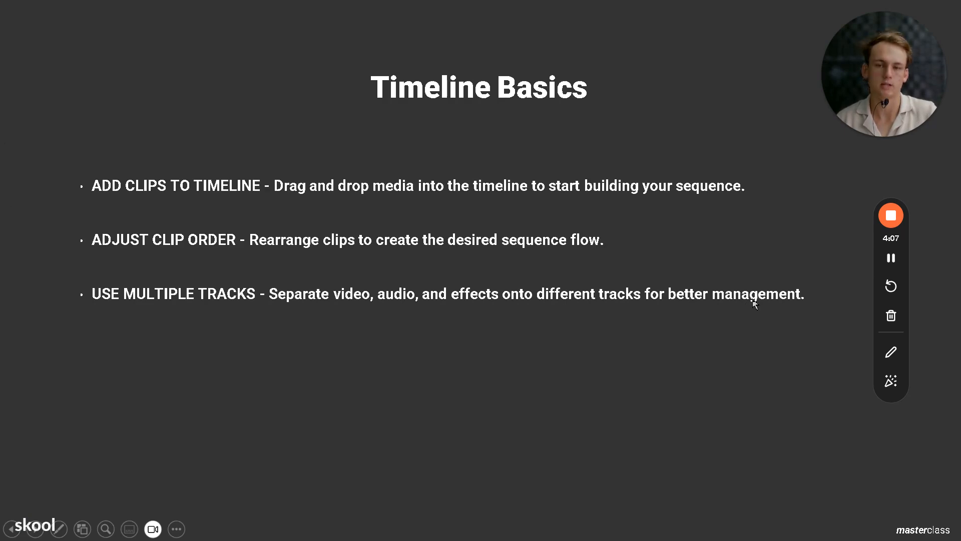
Switch back to After Effects, review the separate audio, video and image layers, and show layer names instead of source names
key(super)
mouse_move(261, 530)
click(266, 472)
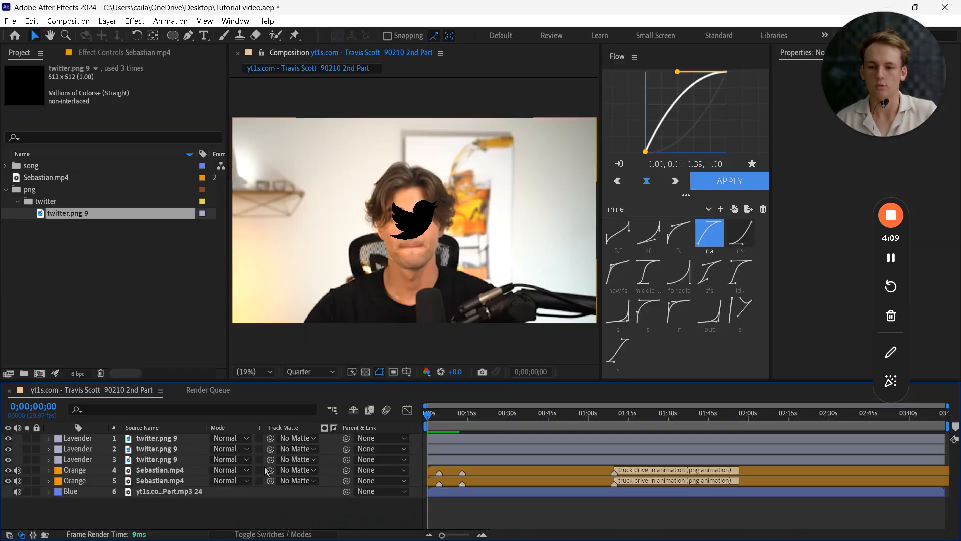
click(97, 283)
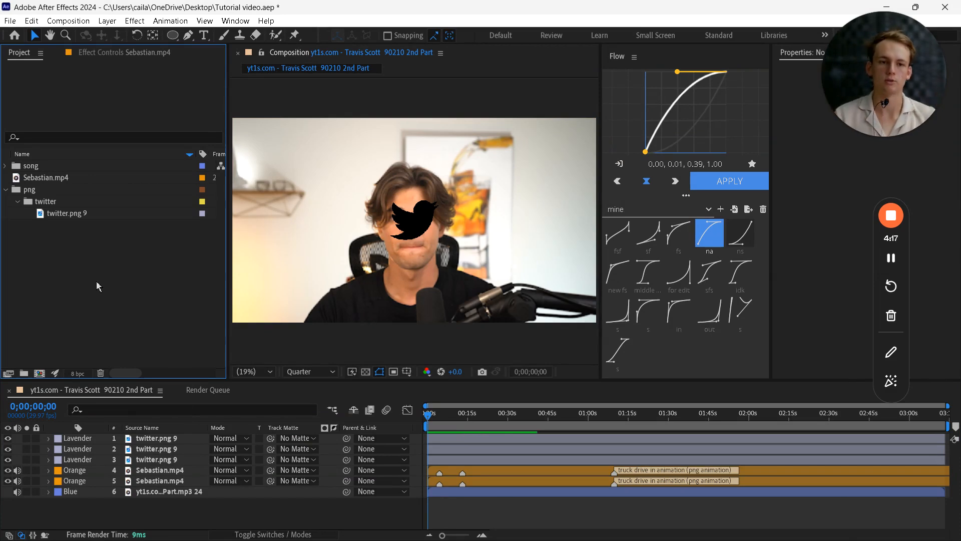
click(162, 495)
click(155, 471)
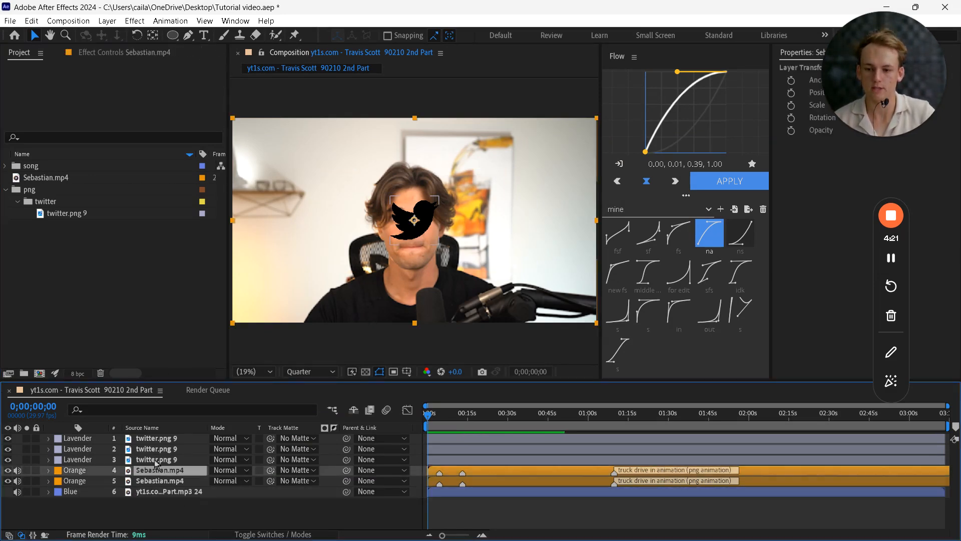
click(157, 459)
click(162, 449)
click(167, 429)
click(187, 510)
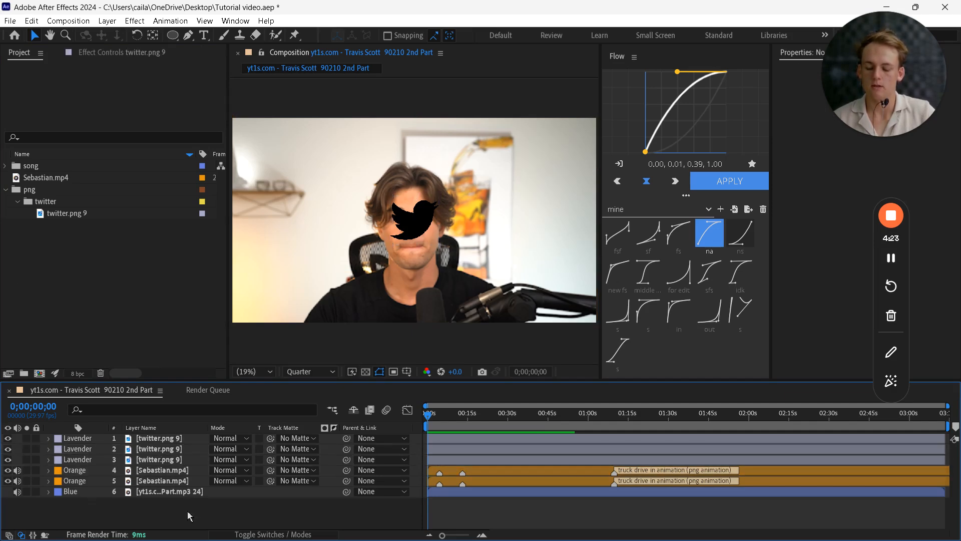
Switch to the PowerPoint slideshow and advance to the "TRIM CLIPS" point on the Timeline Basics slide
key(super)
mouse_move(298, 526)
click(366, 463)
click(167, 367)
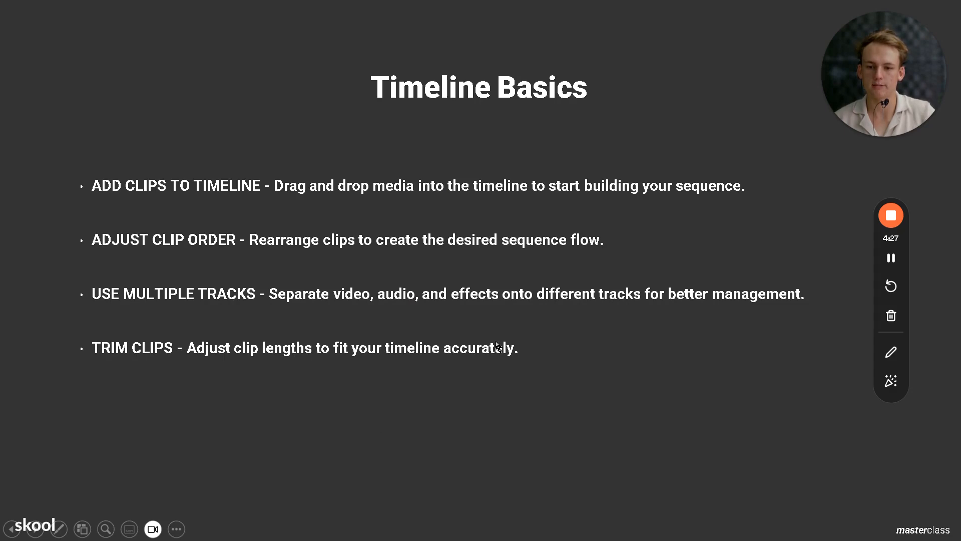
Switch back to After Effects and move the current time indicator to about 0;00;59;23
key(super)
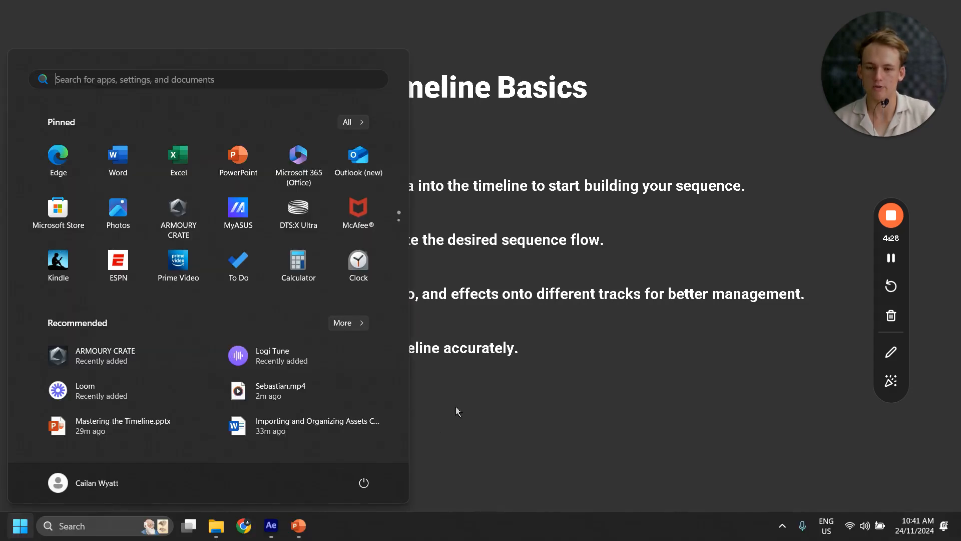
click(270, 526)
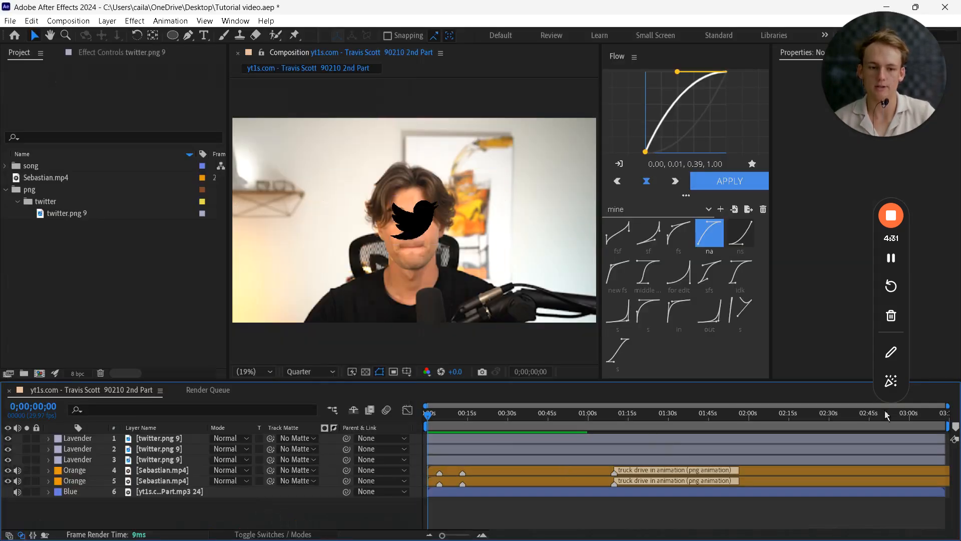
drag(933, 420, 589, 420)
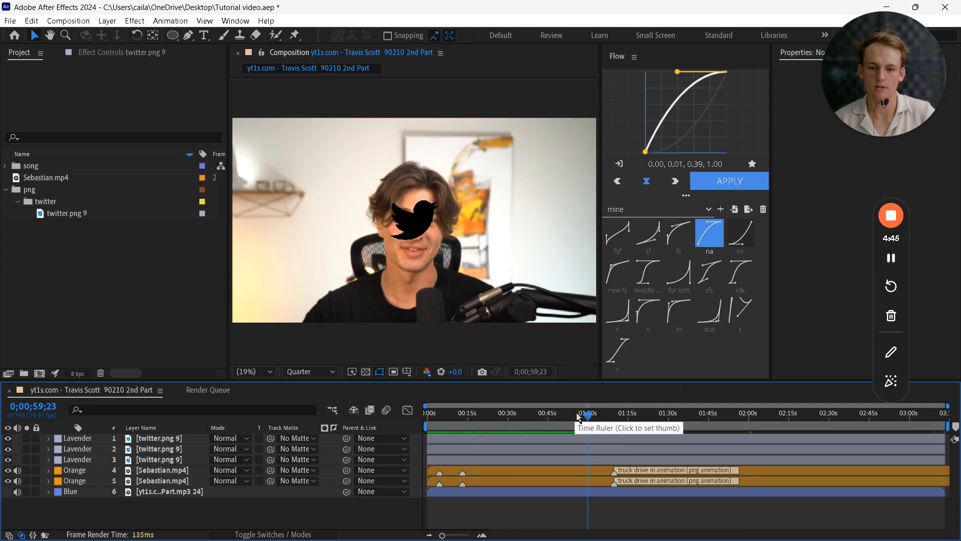
Use Go to Time to send the current time indicator to 0;01;00;0
click(531, 371)
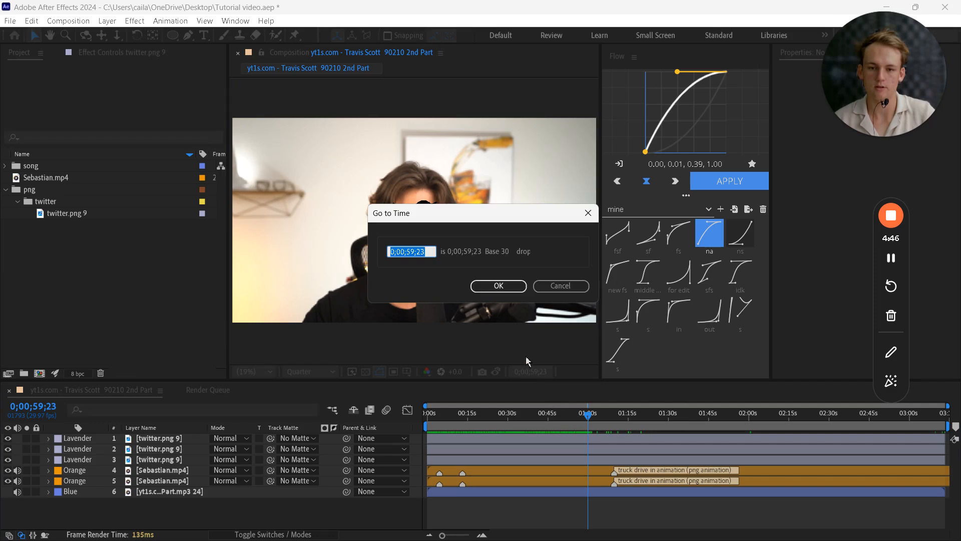
click(399, 248)
key(Delete)
text(1)
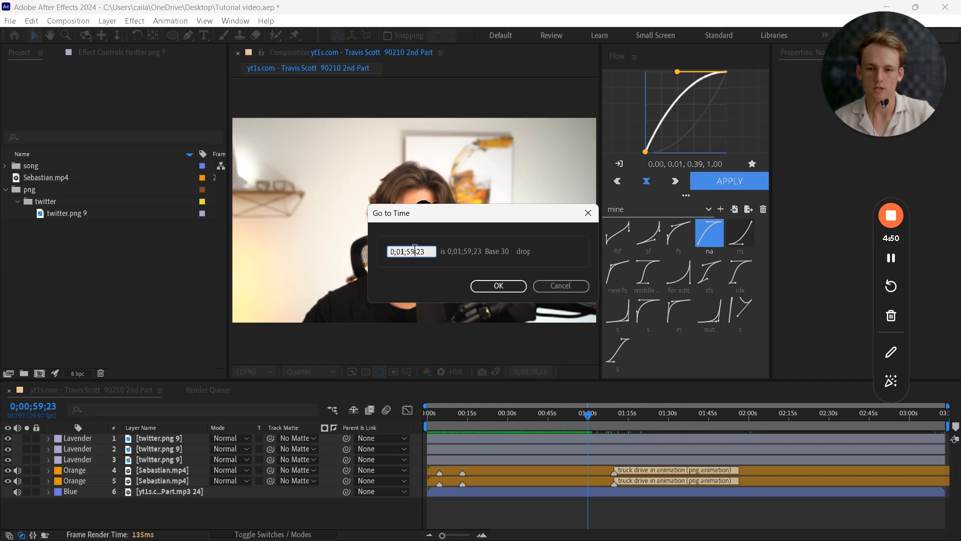
key(BackSpace)
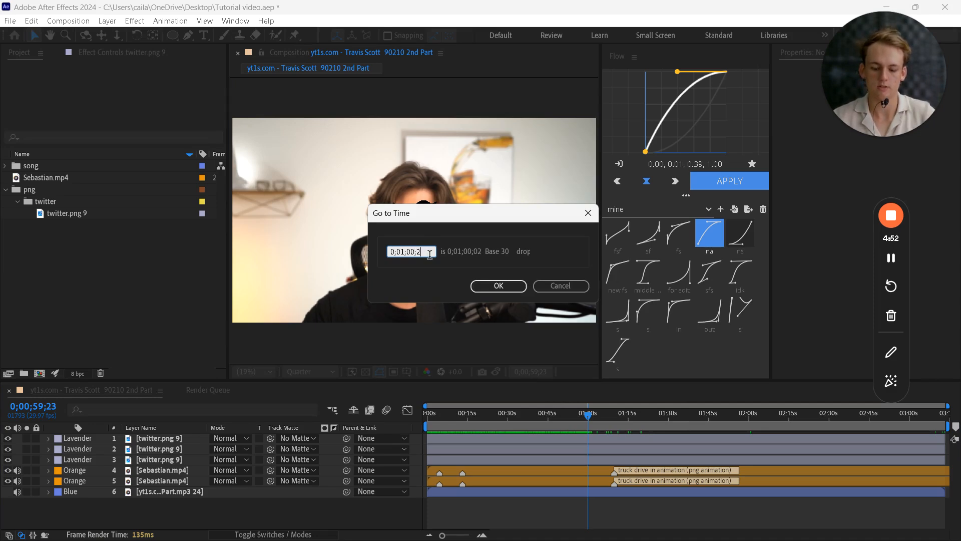
text(00;0)
key(Return)
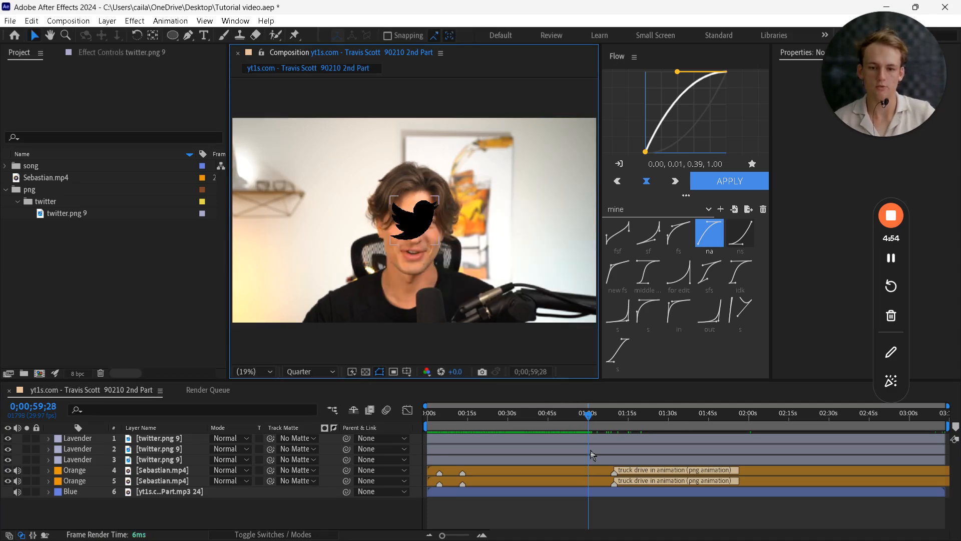
Split all layers in the composition at the current time and undo the split
click(601, 492)
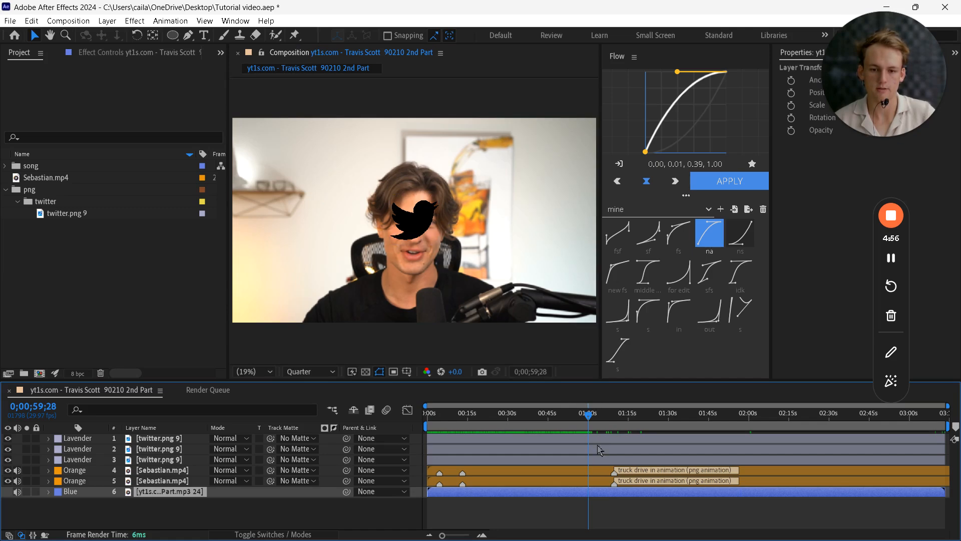
click(214, 516)
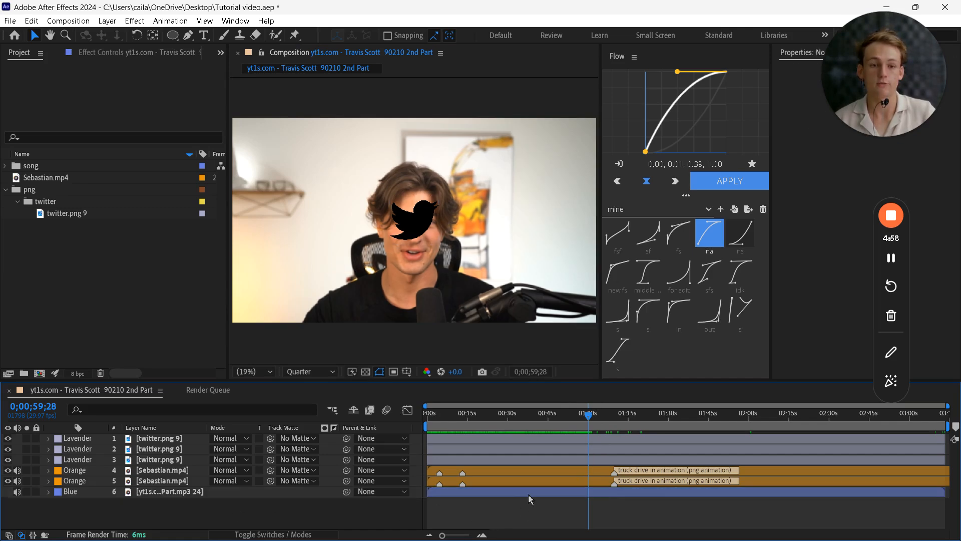
click(528, 438)
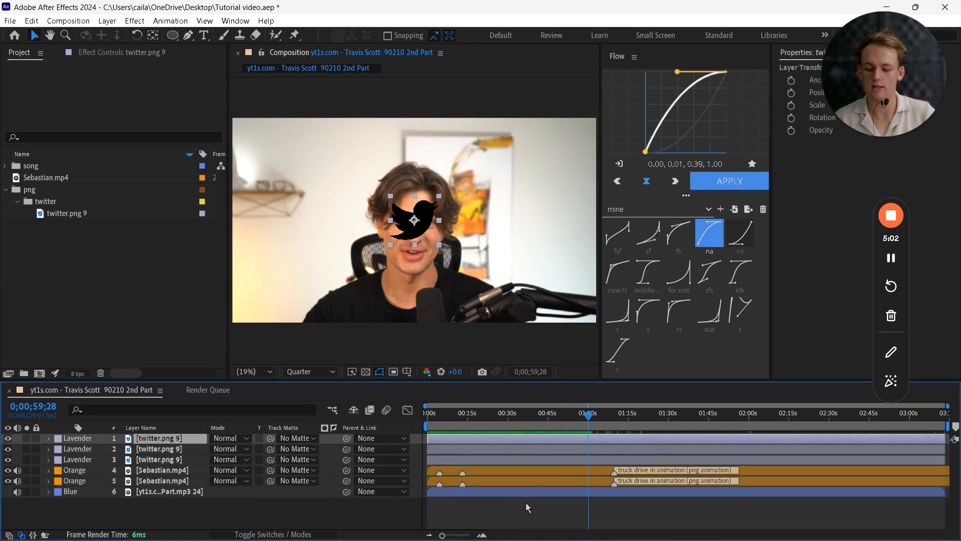
key(ctrl+a)
key(ctrl+shift+d)
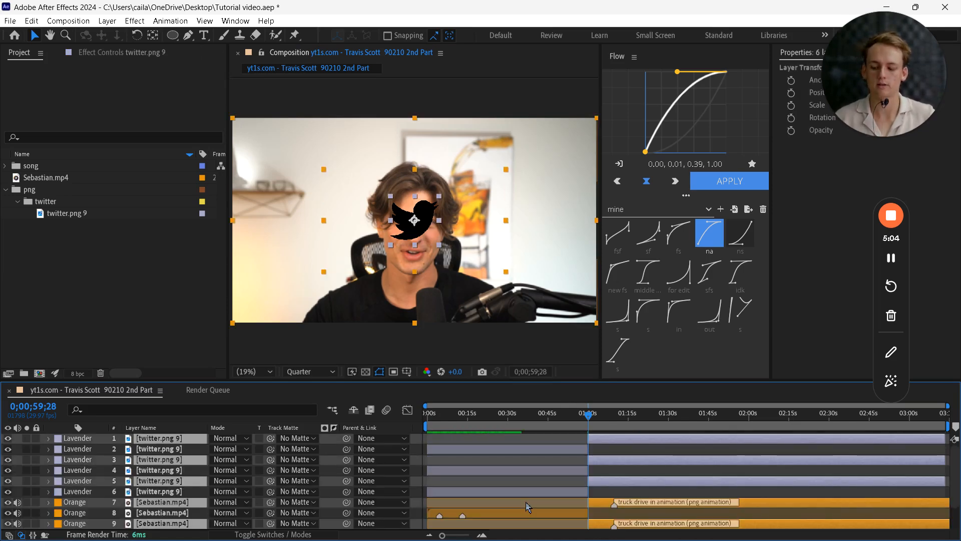
key(ctrl+z)
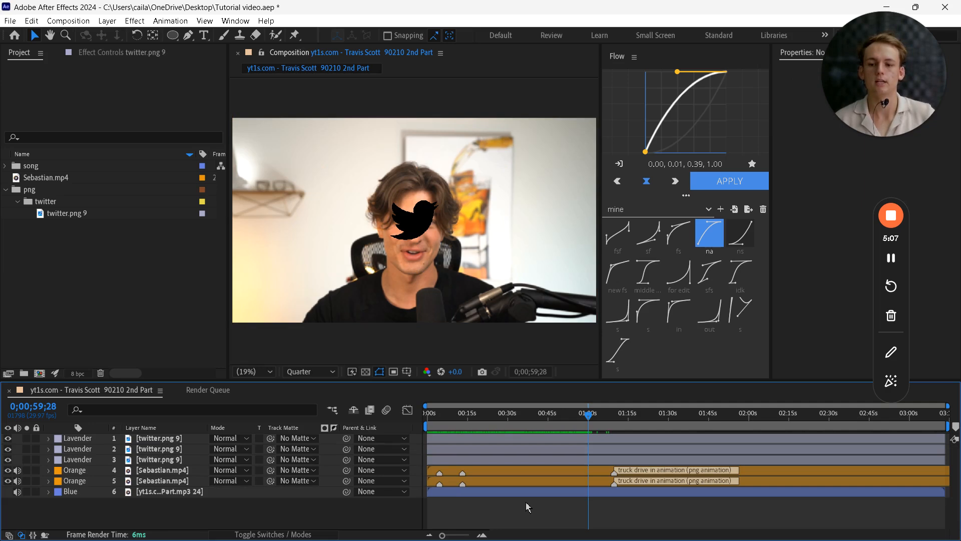
Search the keyboard shortcut settings for "split" to look up the Split Layer shortcut, leaving the settings without changes
click(581, 437)
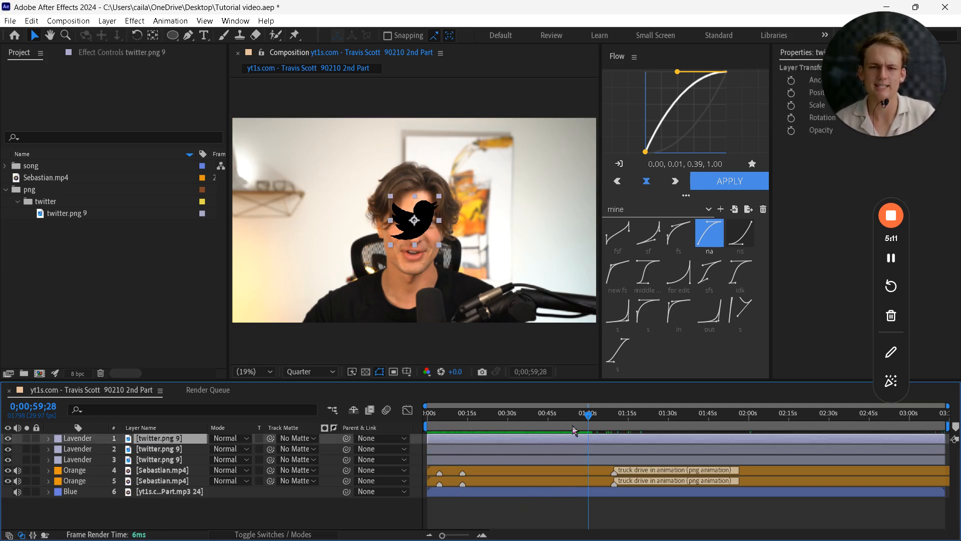
click(32, 21)
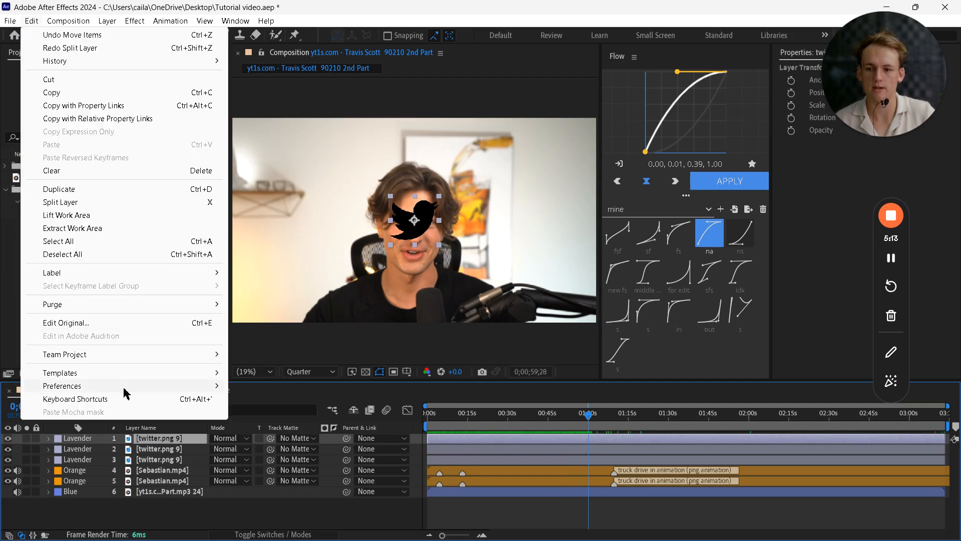
click(120, 399)
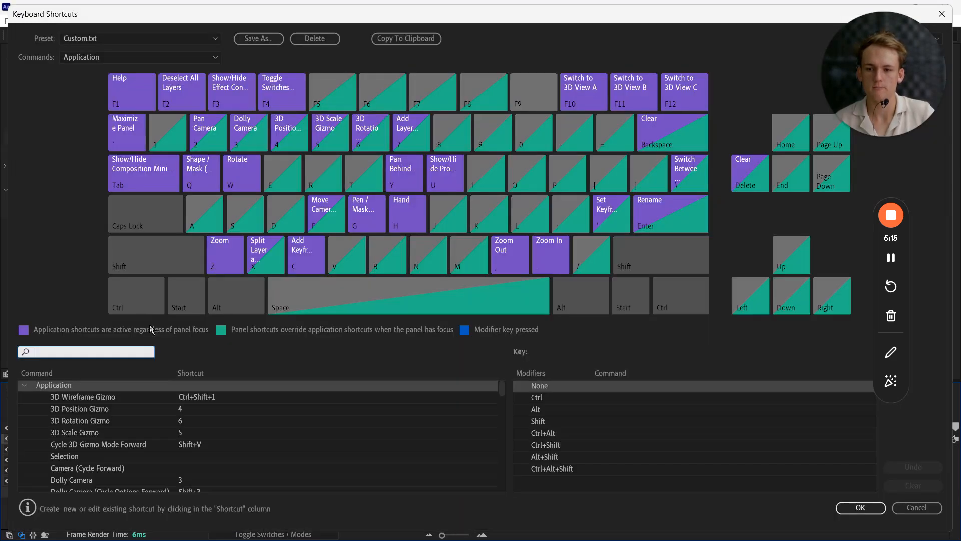
text(split)
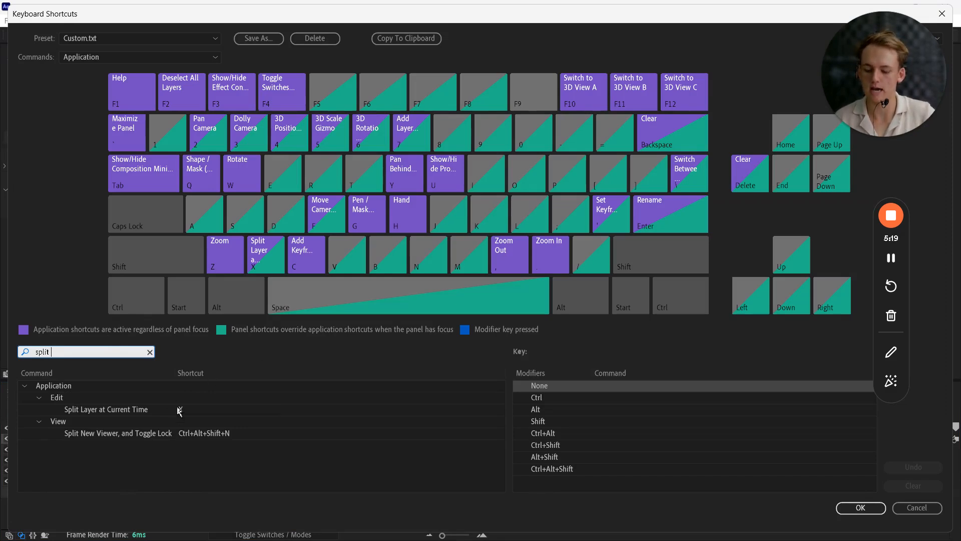
click(906, 509)
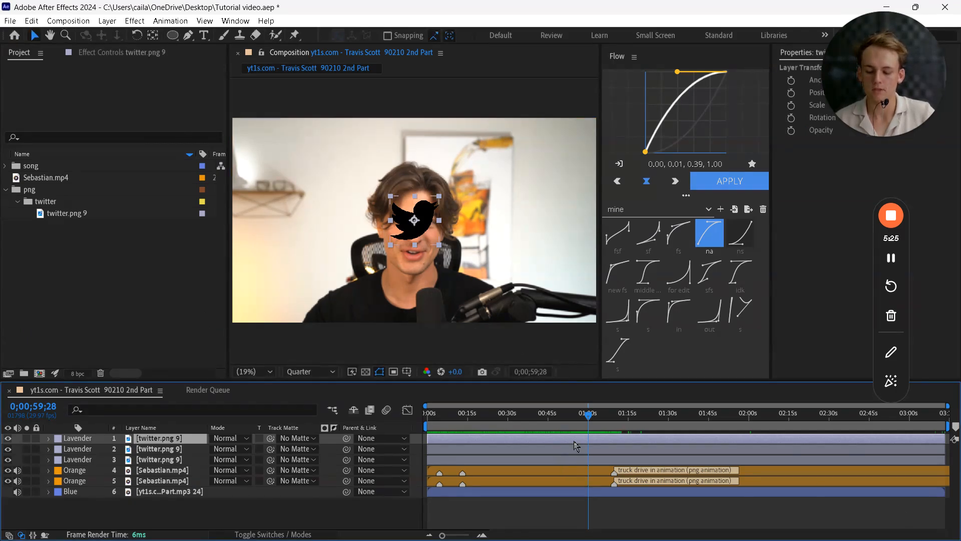
Split the topmost twitter.png 9 layer at 0;00;59;28, and split its later part again at 0;01;06;11
key(ctrl+shift+d)
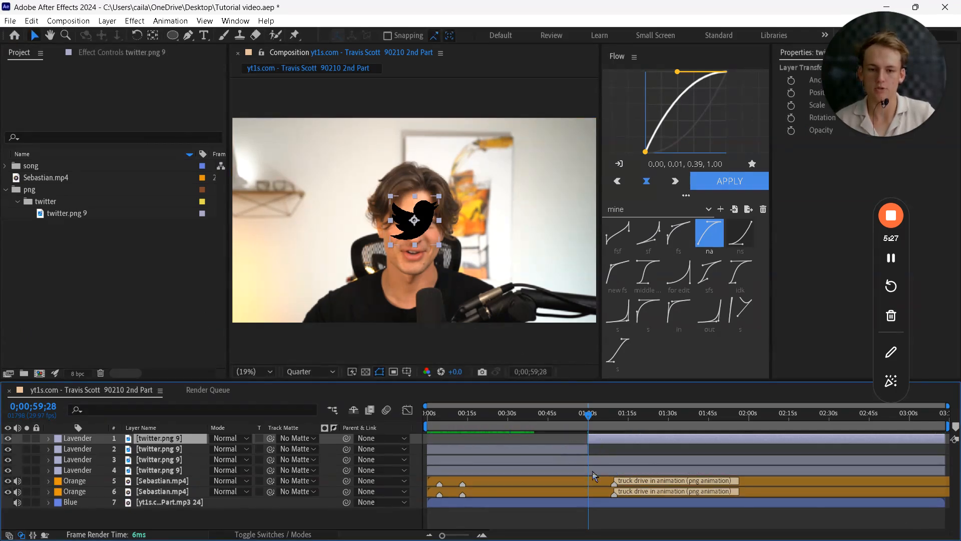
drag(595, 422, 605, 419)
key(ctrl+shift+d)
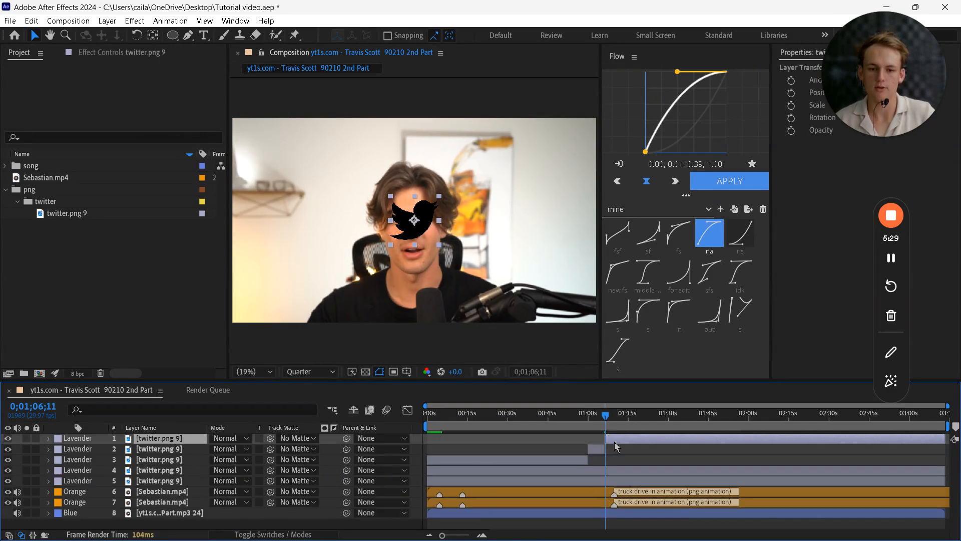
Return the current time indicator to 0;00;59;27 and trim the end of the fourth layer, twitter.png 9, to it
drag(606, 420, 589, 419)
click(635, 462)
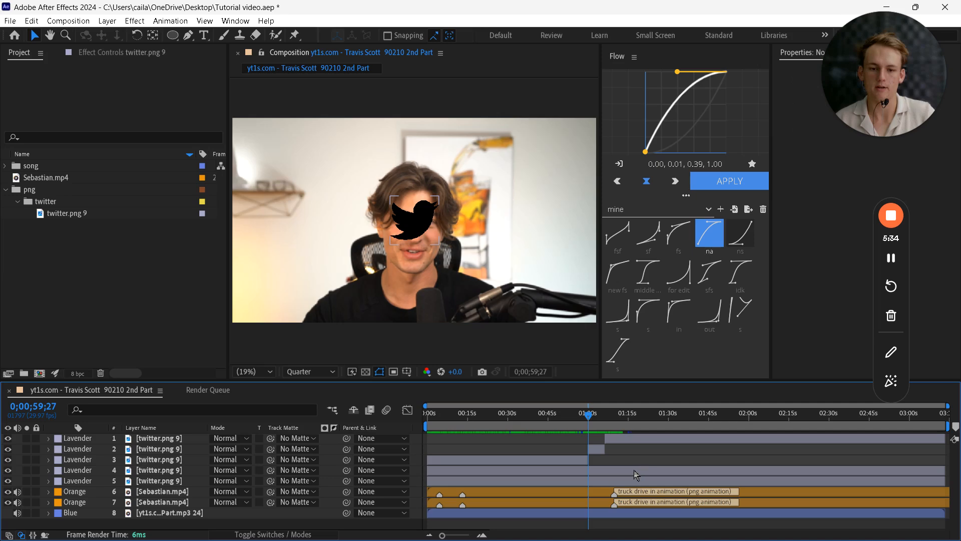
click(635, 475)
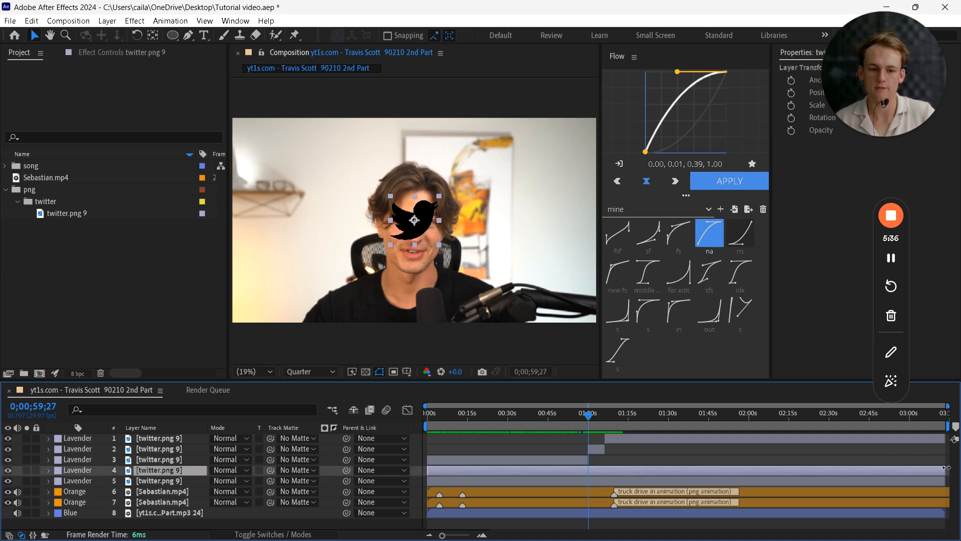
click(944, 494)
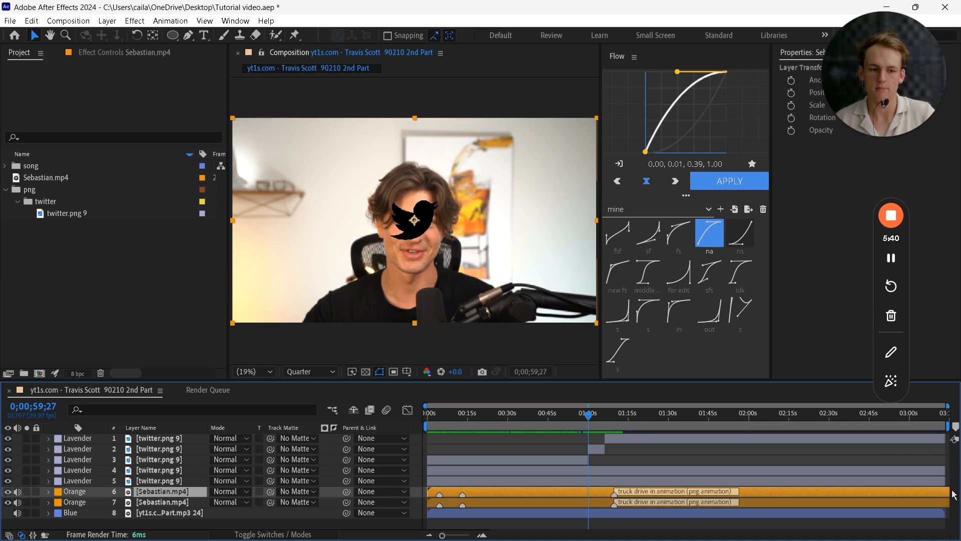
click(943, 474)
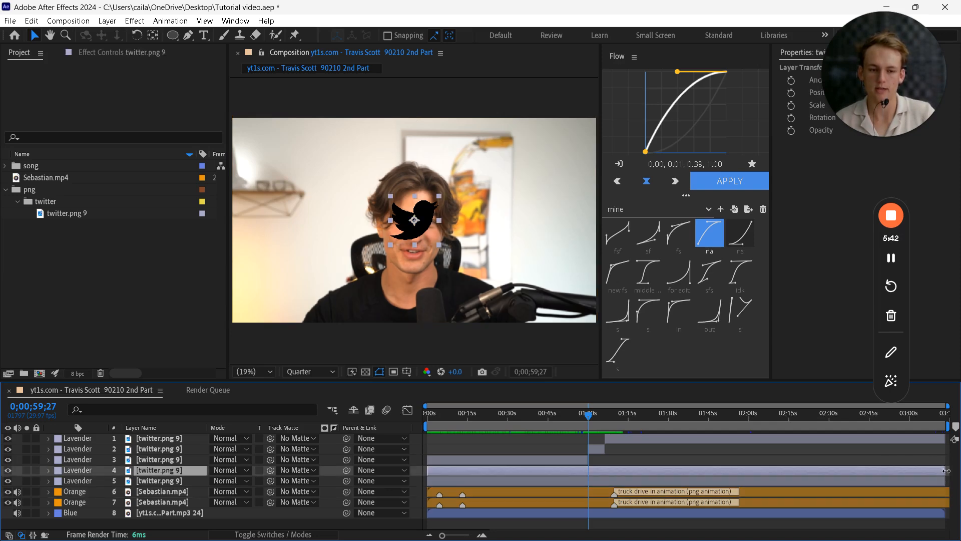
drag(946, 471, 590, 483)
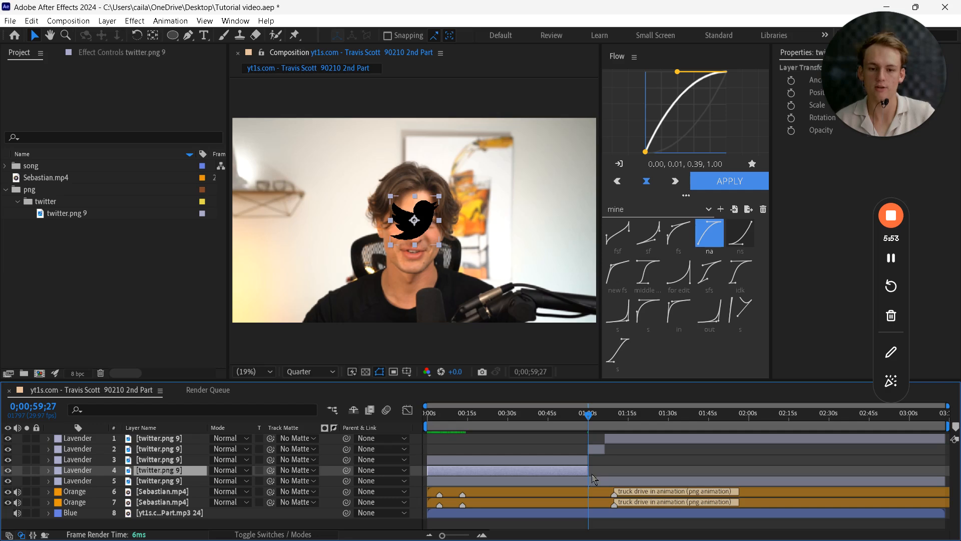
Shorten the fourth layer, twitter.png 9, so it ends at the current time indicator placed at about 0;00;44;25
drag(592, 426, 549, 427)
drag(588, 471, 549, 472)
mouse_move(549, 420)
mouse_down()
mouse_move(575, 426)
mouse_move(549, 427)
mouse_up()
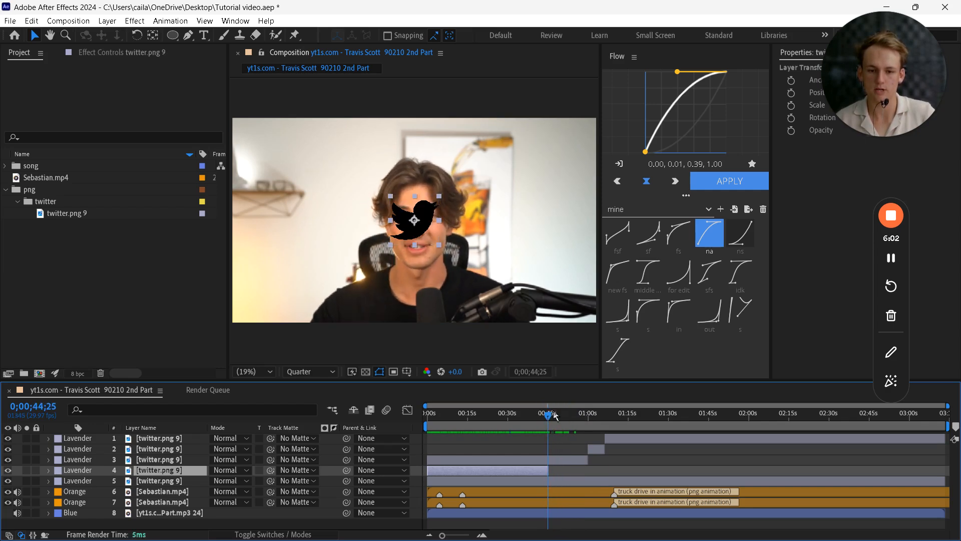
Split the third and fourth layers, both twitter.png 9, at 0;00;45;09 and delete their later parts
click(568, 416)
click(561, 461)
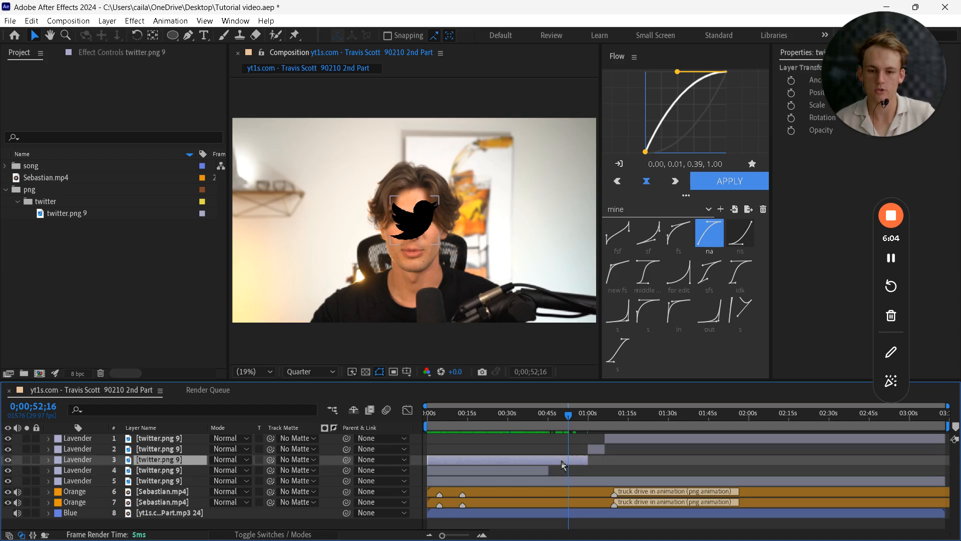
click(576, 425)
drag(575, 427, 569, 412)
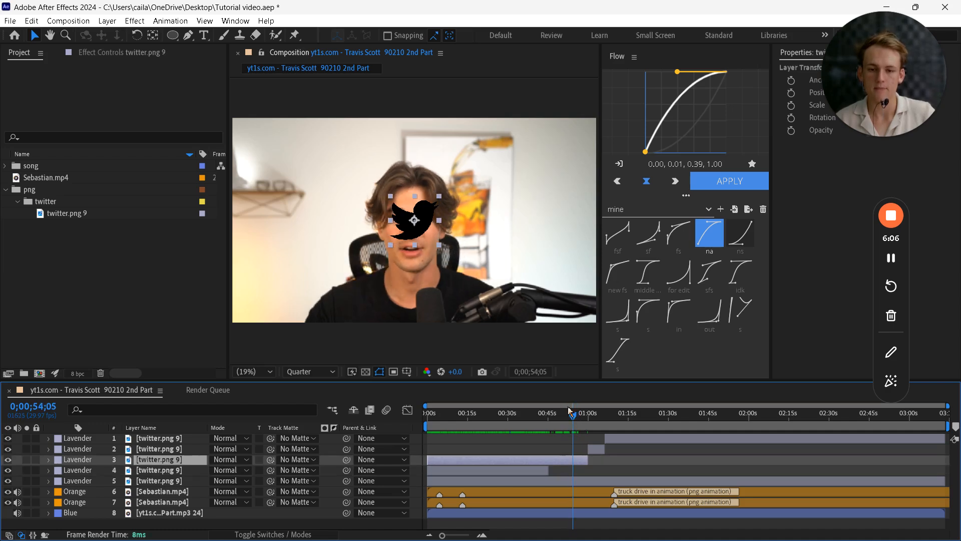
click(552, 419)
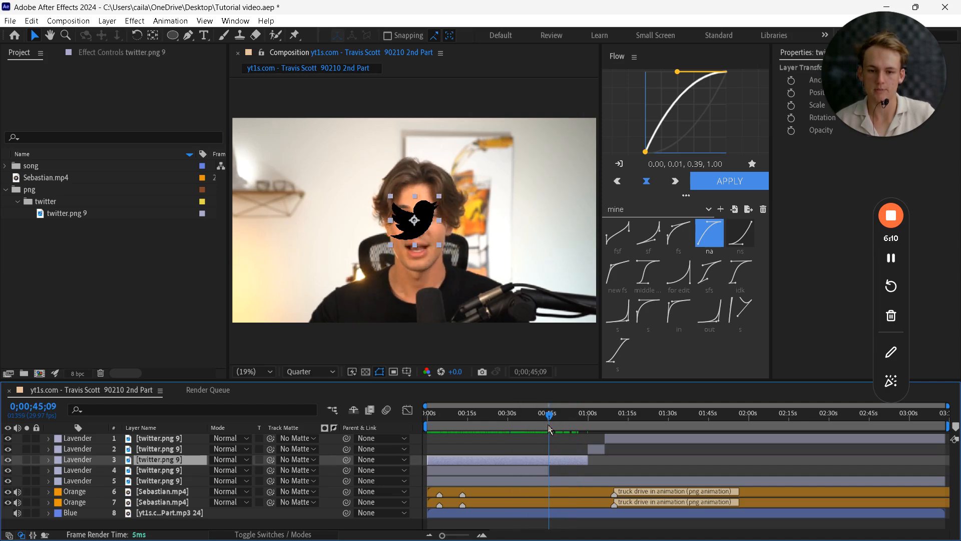
click(553, 472)
key(ctrl+shift+d)
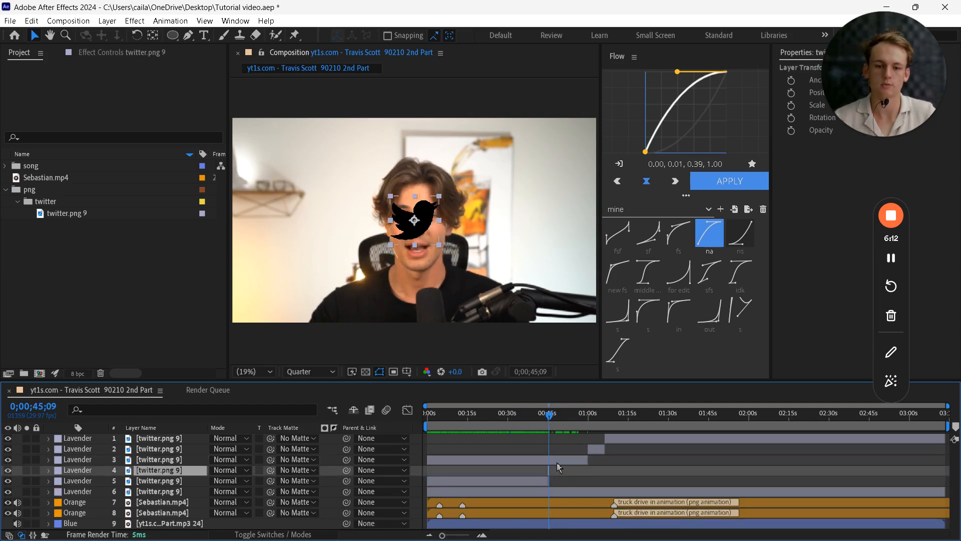
click(556, 462)
key(ctrl+shift+d)
key(Delete)
click(158, 470)
key(Delete)
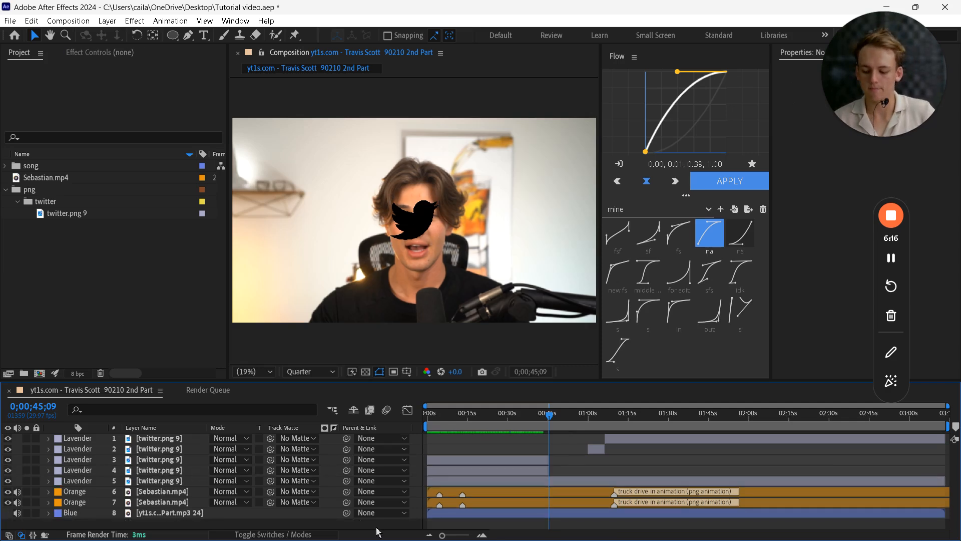
click(544, 464)
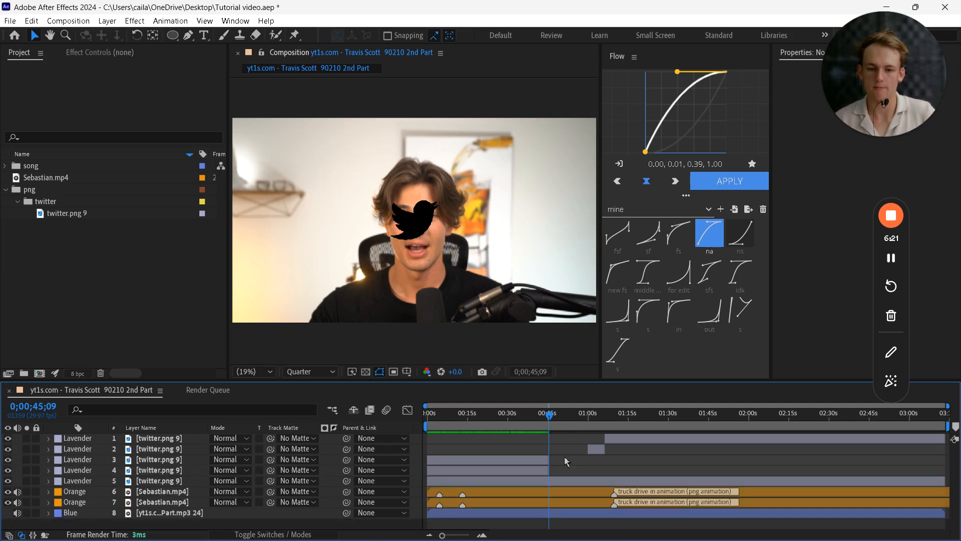
Delete the two topmost twitter.png 9 layers, the pieces that start after the one-minute mark
click(590, 450)
key(Delete)
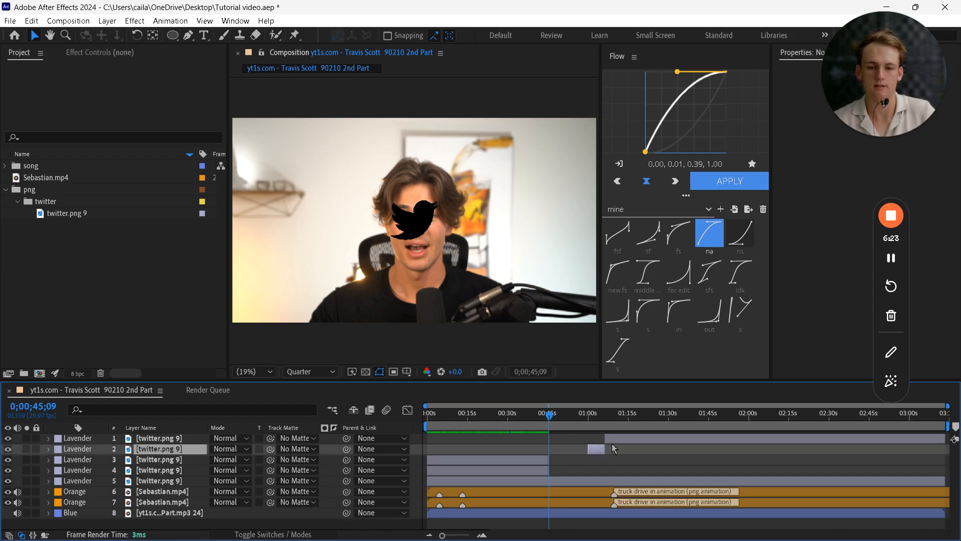
click(564, 438)
key(Delete)
Split both Sebastian.mp4 layers at 0;03;13;15 and delete the leftover end pieces
drag(554, 419, 941, 417)
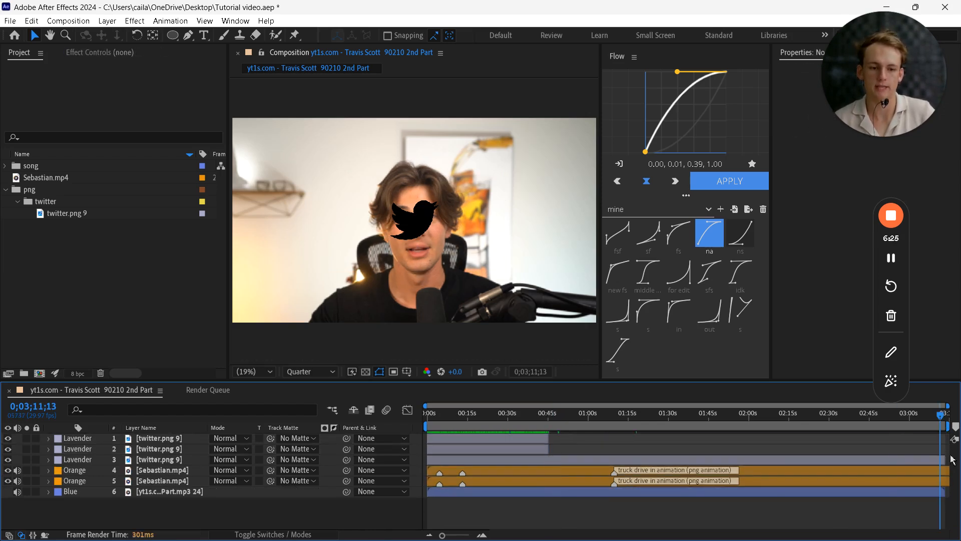
click(934, 481)
key(space)
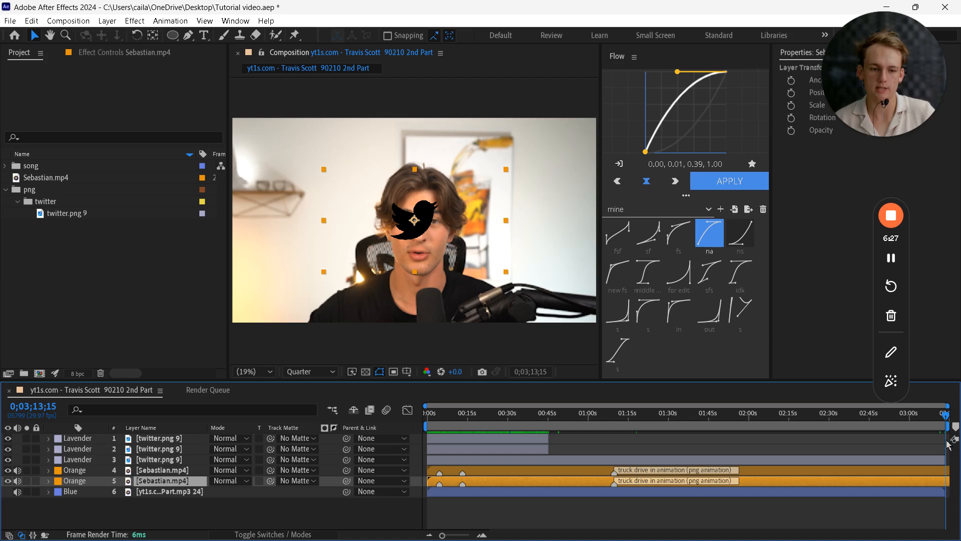
shift+click(581, 473)
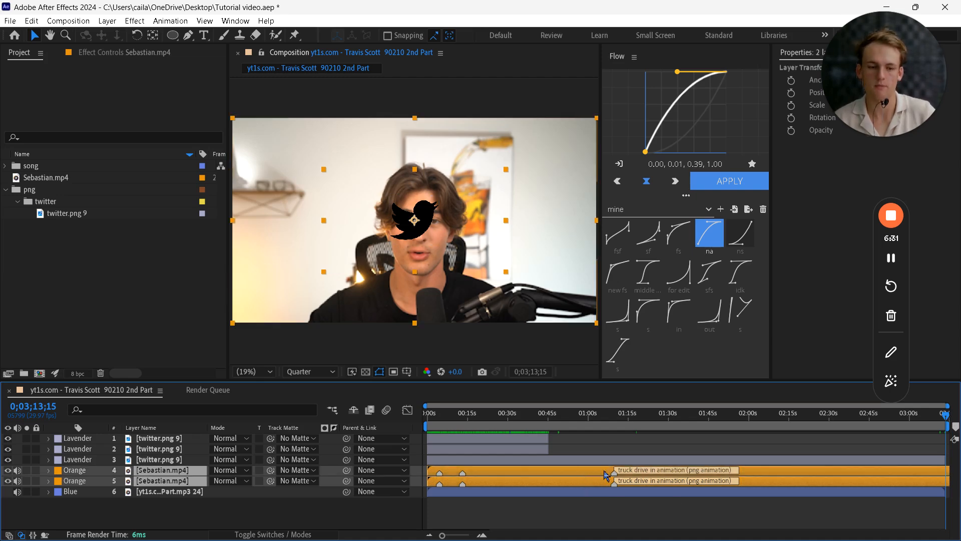
key(ctrl+d)
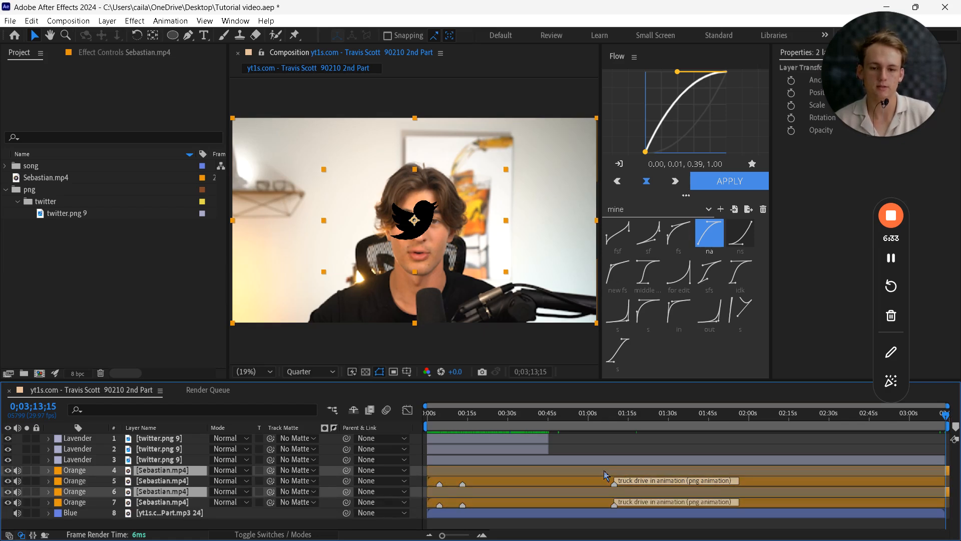
key(Delete)
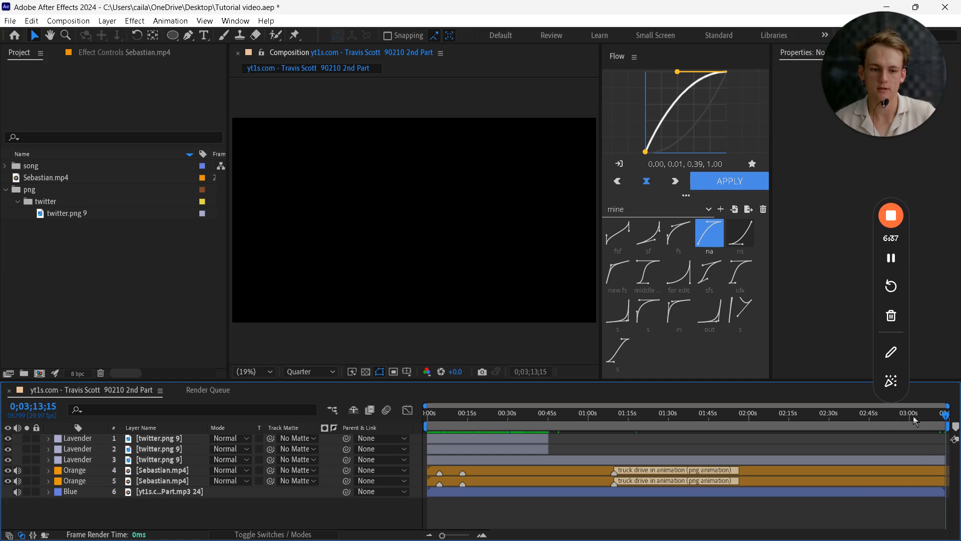
Switch to the PowerPoint slide show to read the Timeline Basics slide, and return to After Effects
key(super)
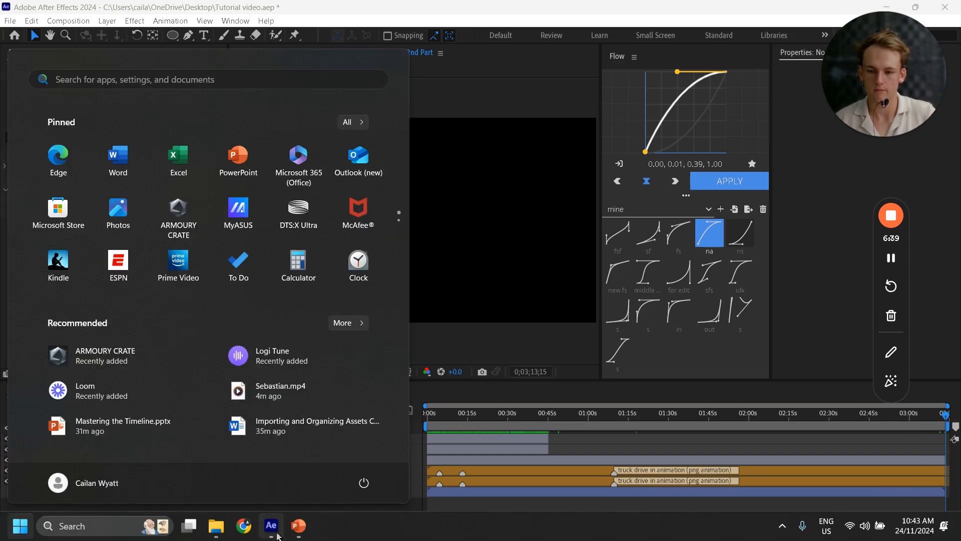
mouse_move(278, 535)
click(380, 466)
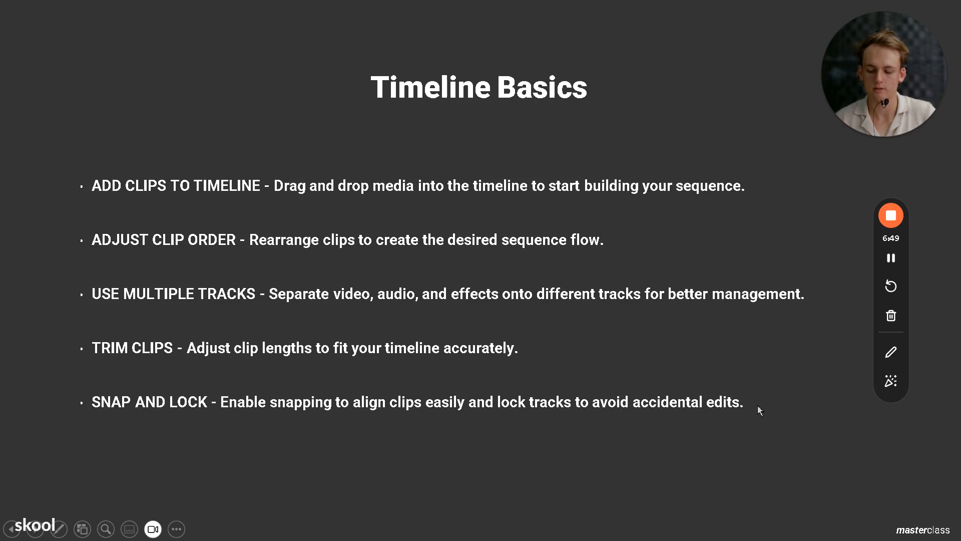
key(super)
click(270, 525)
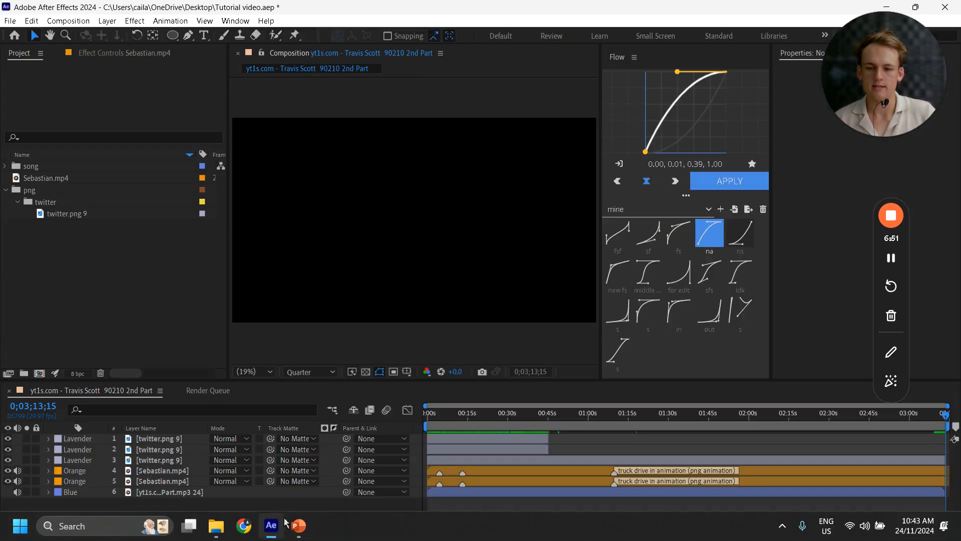
Split the topmost twitter.png 9 layer at about 0;00;37;11
drag(527, 413, 495, 425)
click(521, 441)
key(ctrl+shift+d)
Search the keyboard shortcut settings for "snap" to look up a snapping shortcut, leaving the settings without changes
click(38, 21)
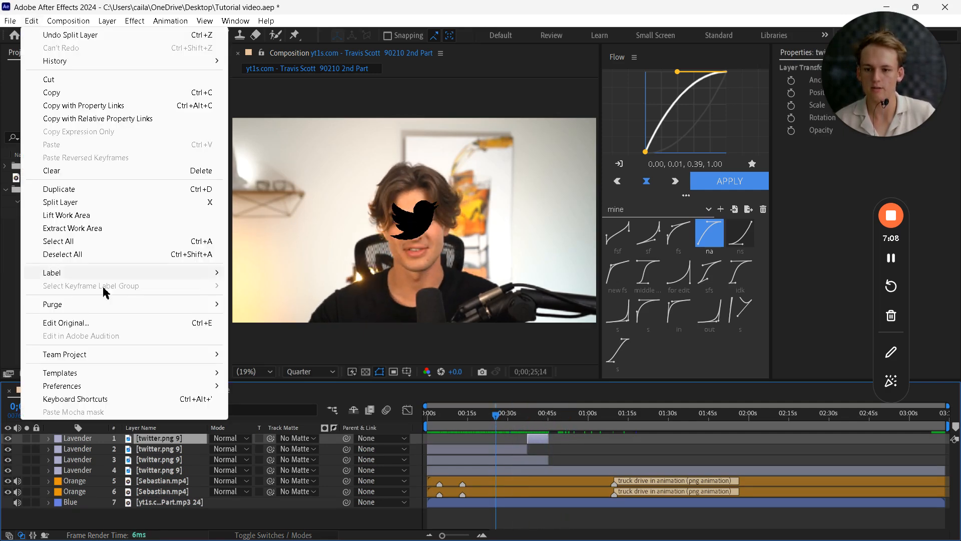
click(103, 399)
text(snapp)
key(BackSpace)
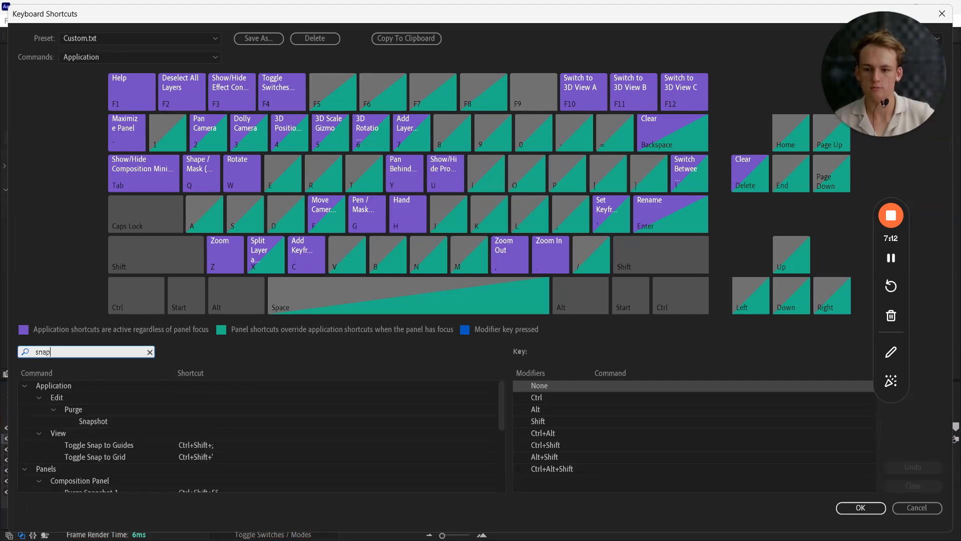
scroll(81, 422, down, 5)
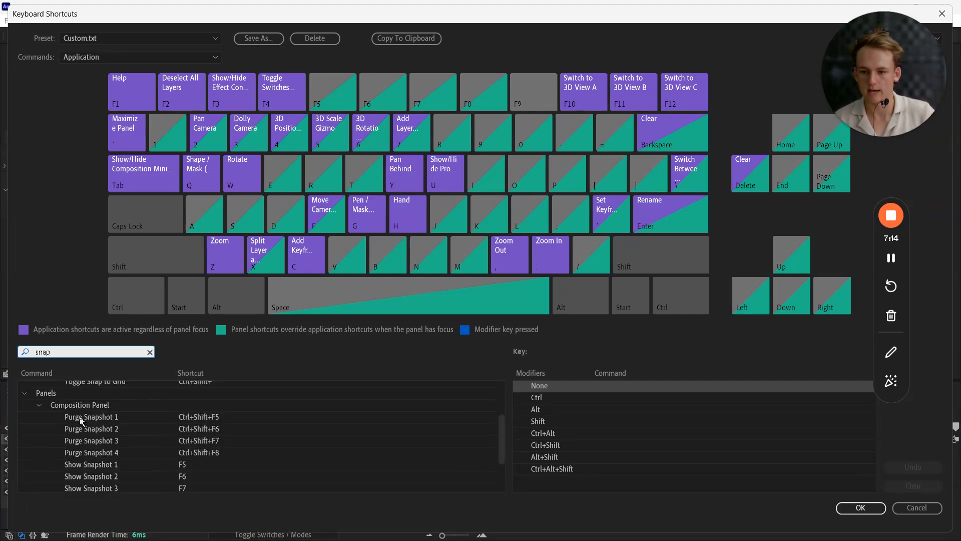
click(908, 508)
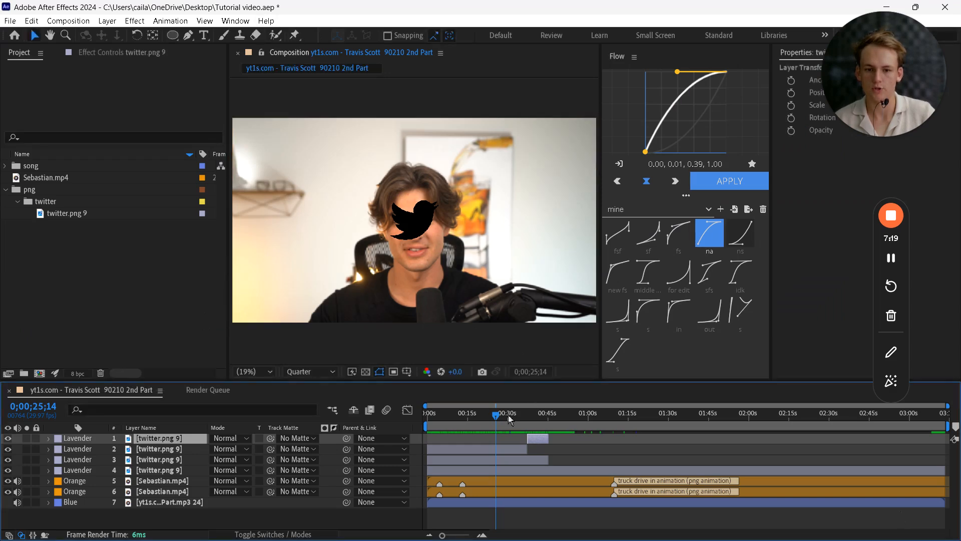
Move the current time indicator to the start of the topmost twitter.png 9 layer at 0;00;37;11
drag(497, 420, 549, 428)
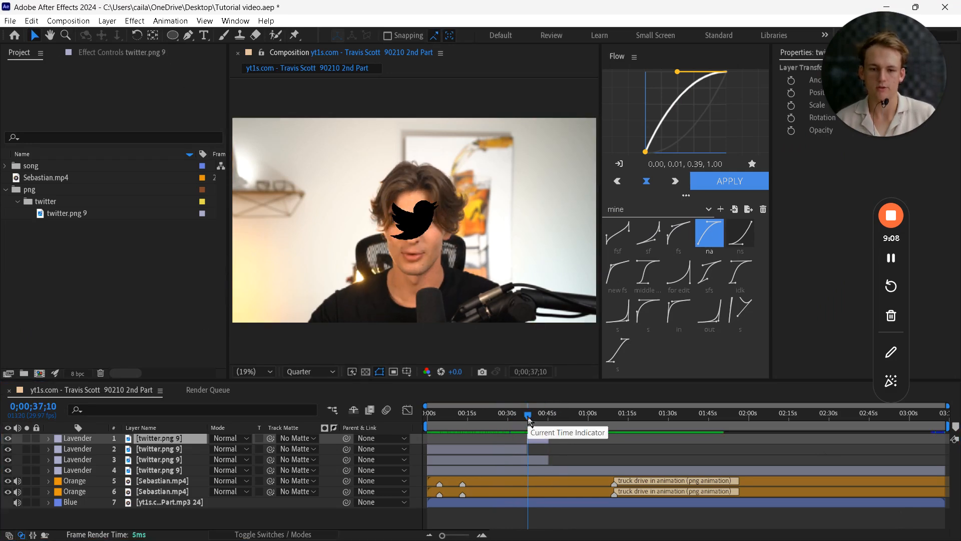
drag(541, 419, 530, 421)
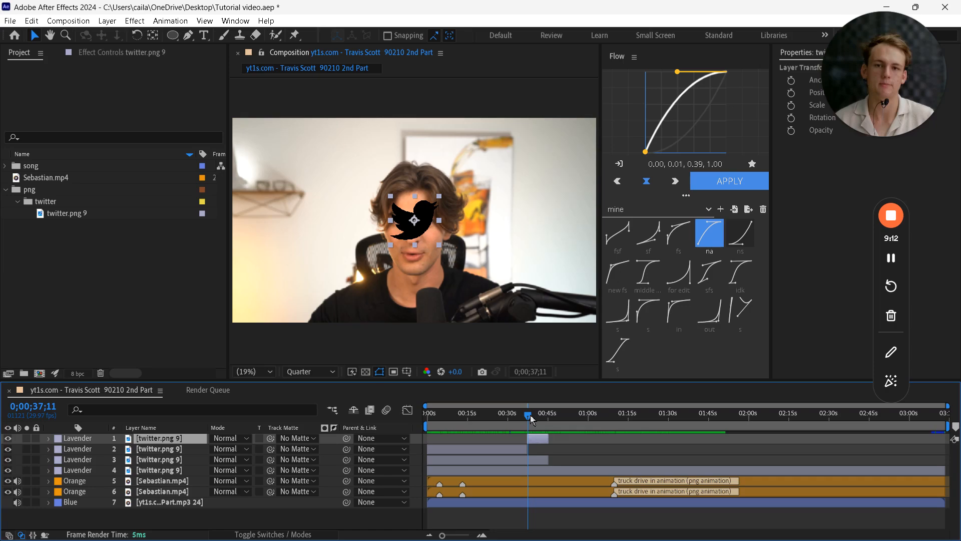
Check the snap and lock point on the PowerPoint Timeline Basics slide, and return to After Effects
key(super)
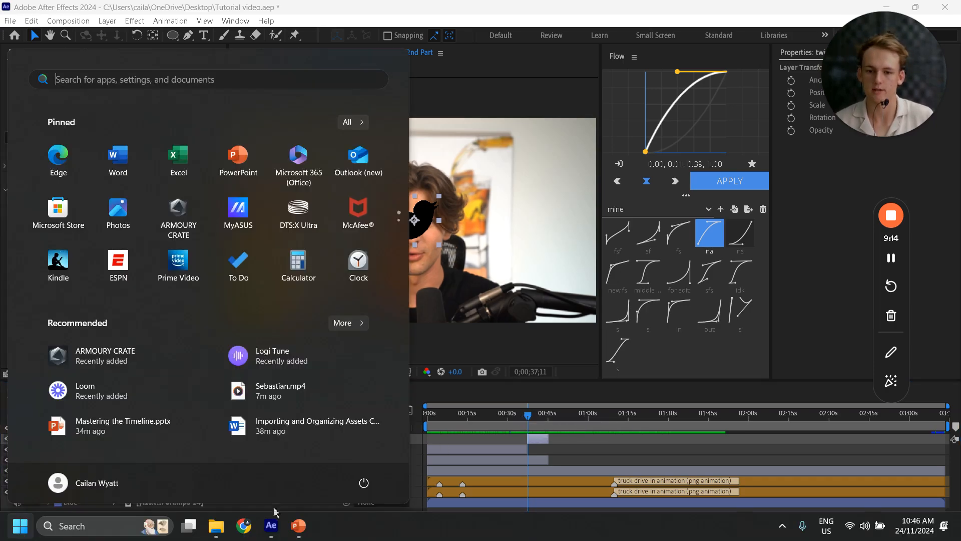
mouse_move(299, 528)
click(357, 487)
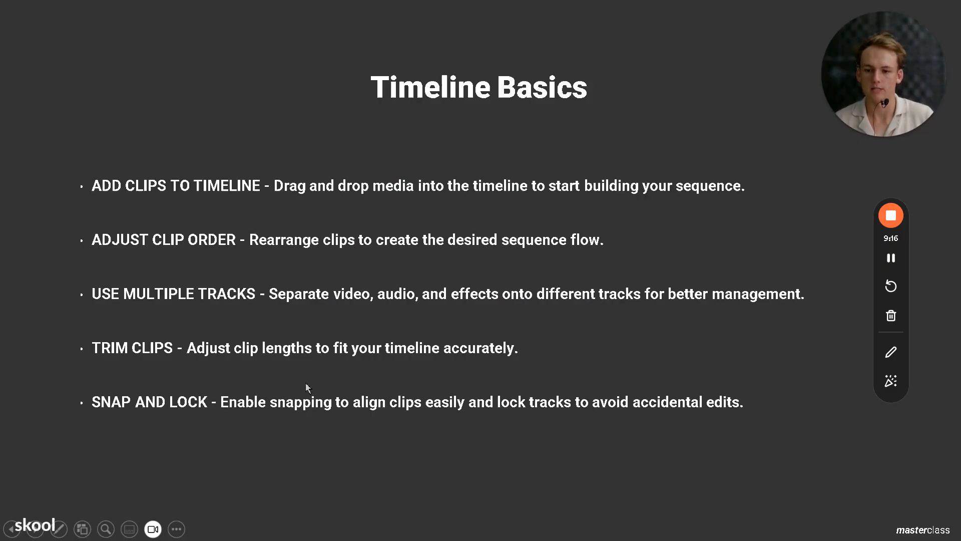
key(super)
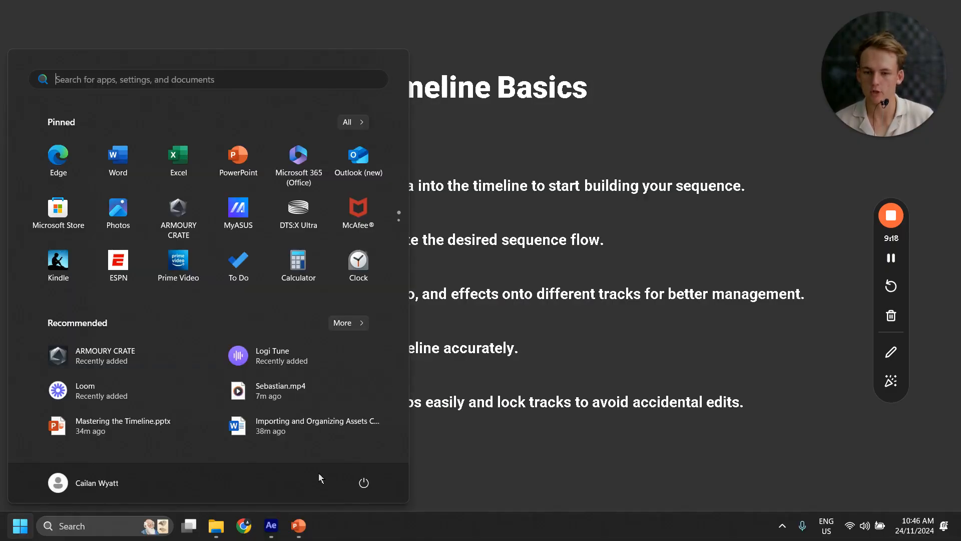
click(272, 527)
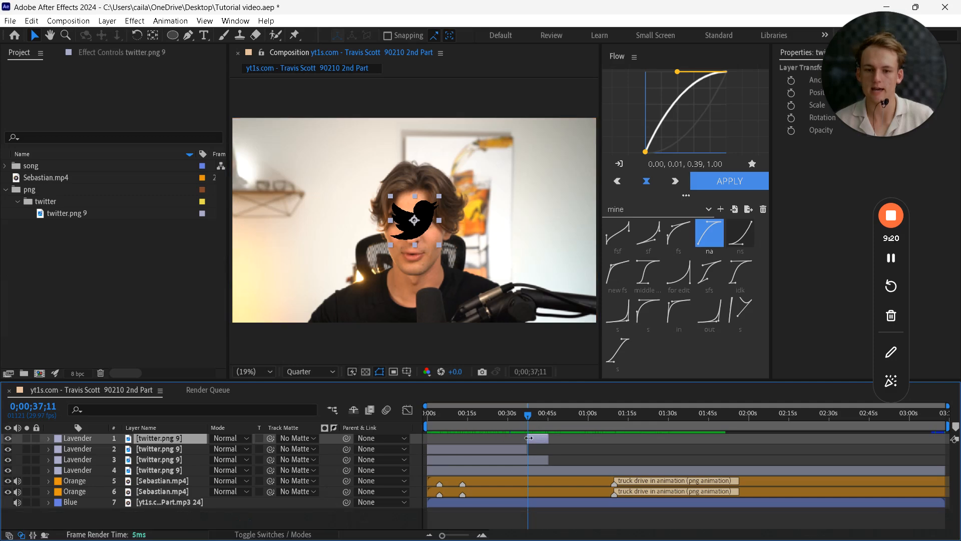
Set the work area to end at the current time indicator, 0;00;37;11
key(n)
key(shift+F3)
click(408, 410)
click(807, 54)
Search Effects & Presets for "inver" and apply the Channel Invert effect to the topmost twitter.png 9 layer
click(235, 21)
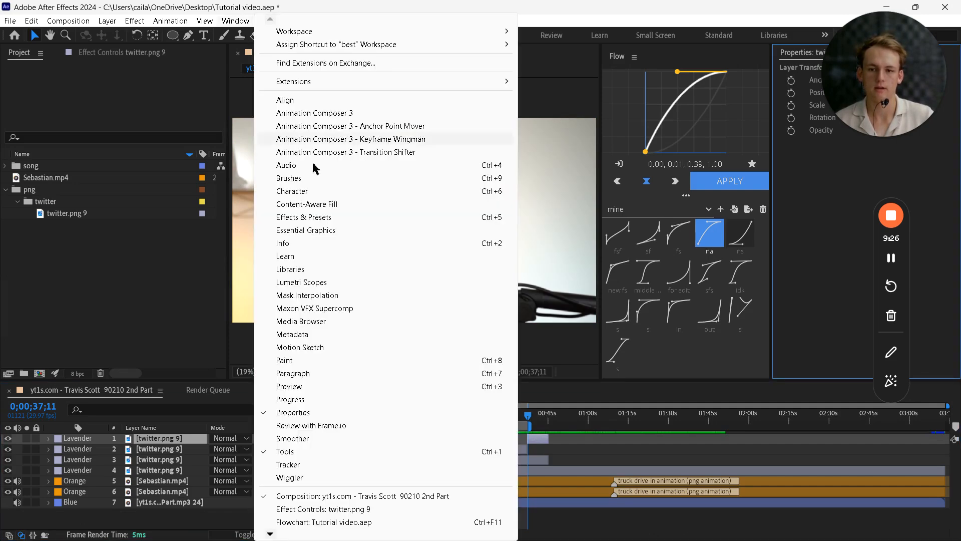
click(317, 215)
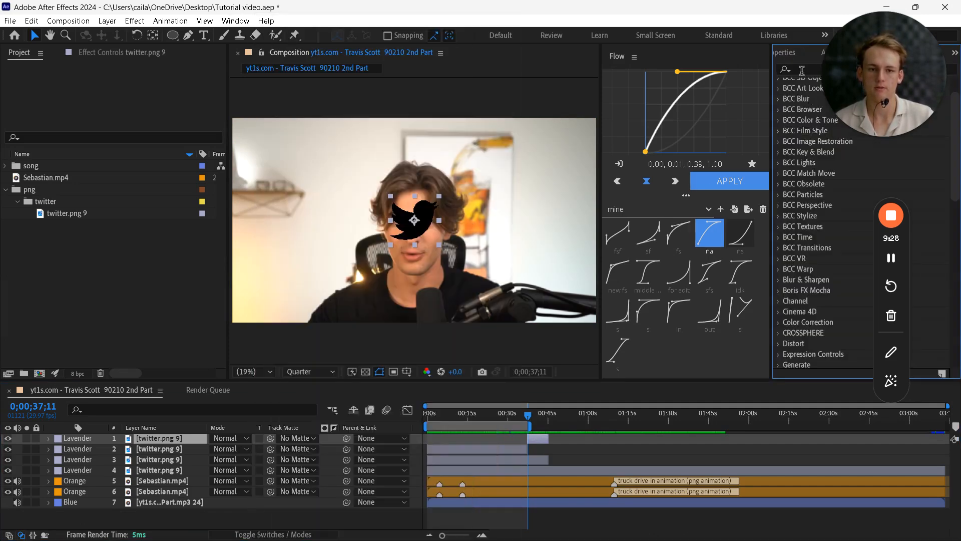
click(801, 71)
text(inver)
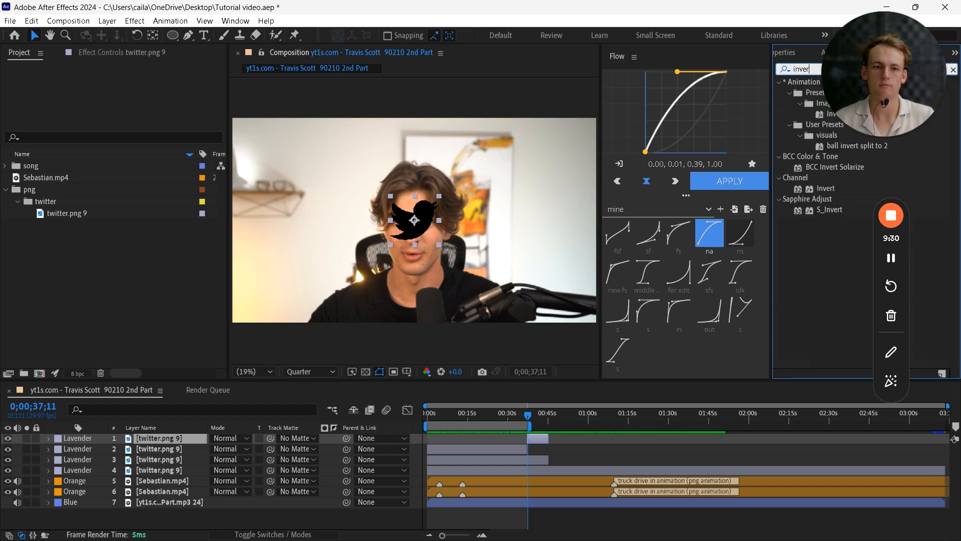
click(825, 70)
drag(827, 192, 542, 436)
Move the current time indicator to 0;00;41;17 and apply the Invert effect to the upper Sebastian.mp4 layer
click(543, 415)
click(540, 416)
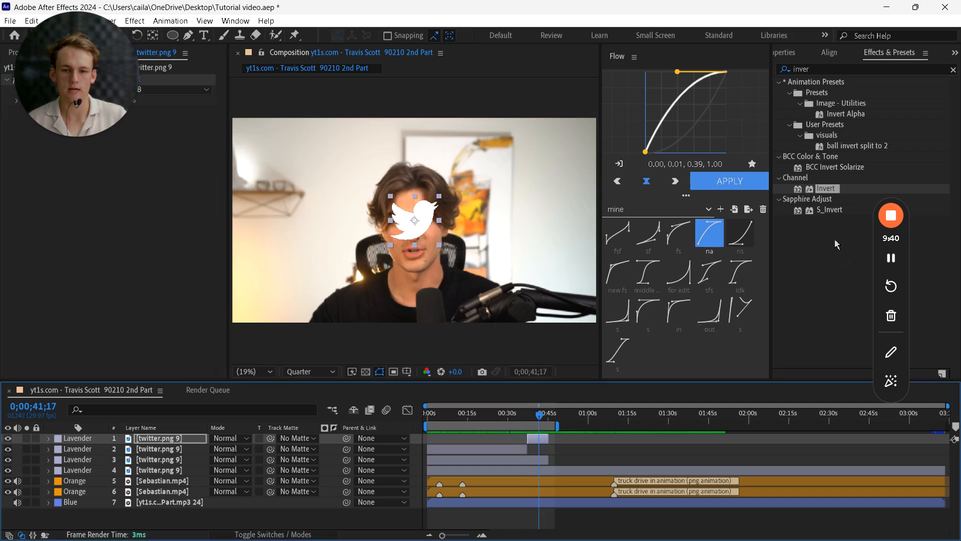
drag(833, 193, 551, 483)
Split the inverted Sebastian.mp4 layer at 0;00;37;11 and delete its earlier part
mouse_move(537, 418)
mouse_down()
mouse_move(518, 416)
mouse_move(528, 417)
mouse_up()
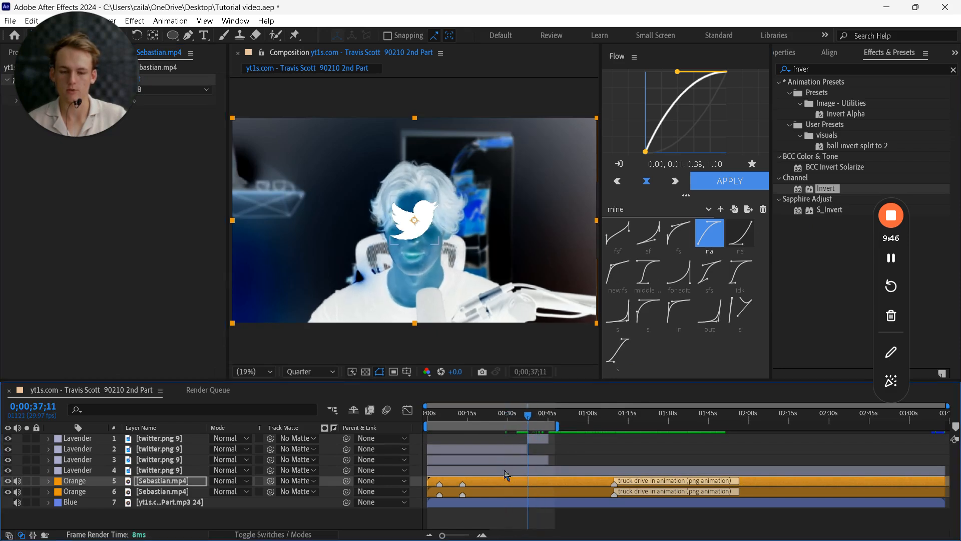
key(ctrl+shift+d)
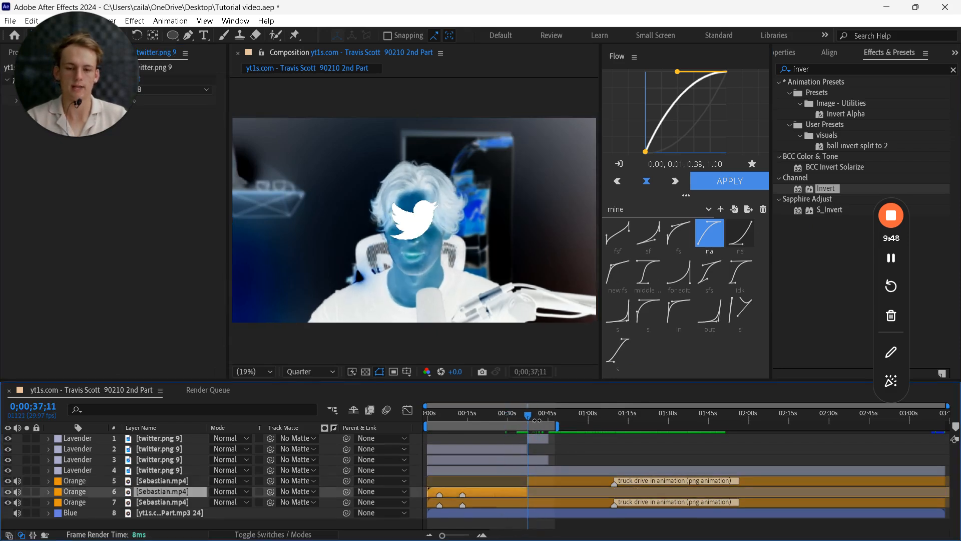
key(Delete)
key(space)
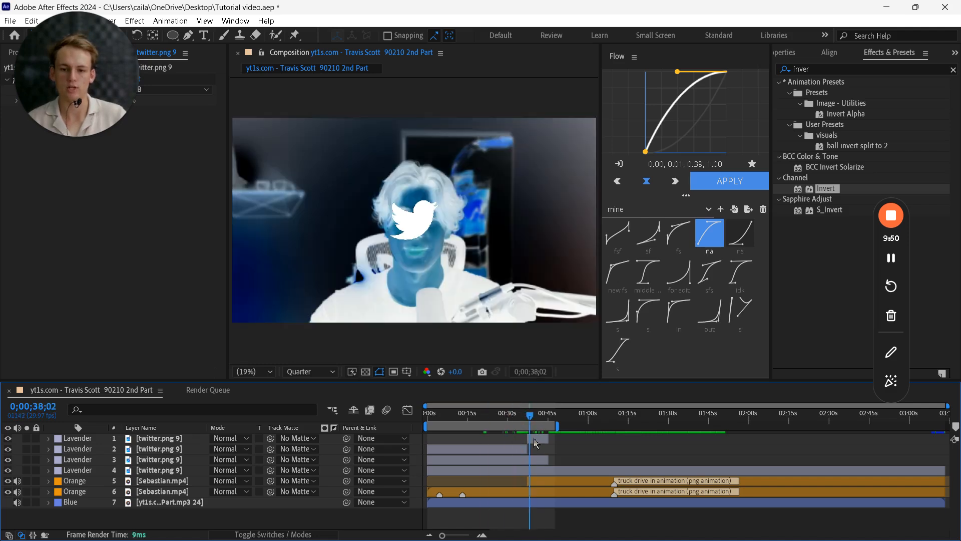
key(space)
Split the inverted Sebastian.mp4 layer at the end of the topmost twitter.png 9 clip and delete its later part
key(ctrl+shift+d)
key(Delete)
click(546, 426)
drag(545, 425, 538, 425)
Lock the topmost twitter.png 9 layer to protect it from accidental edits
click(542, 439)
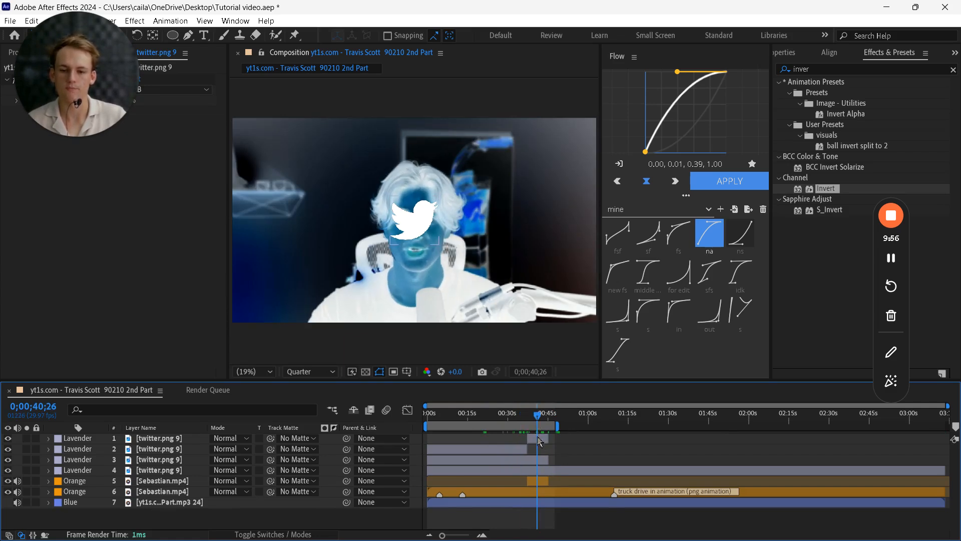
click(539, 440)
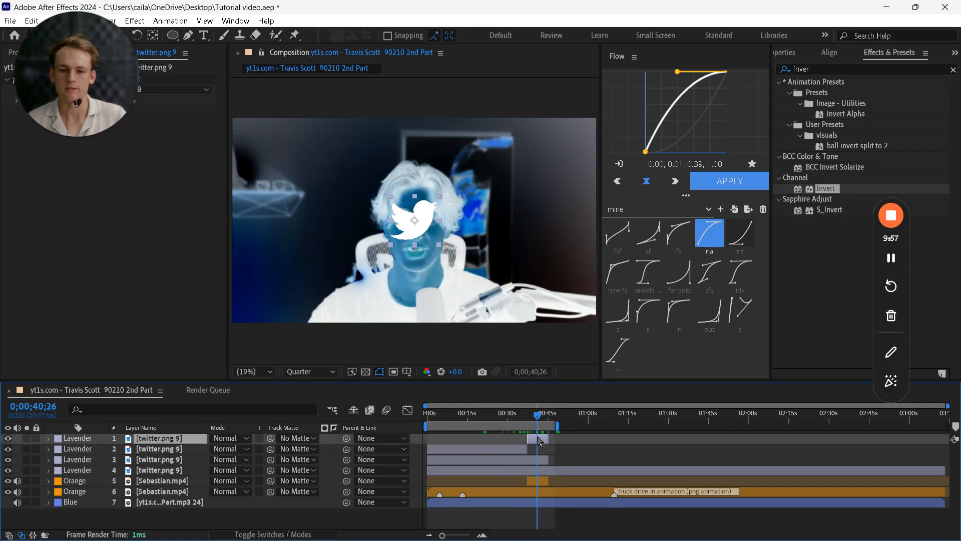
click(37, 439)
click(544, 482)
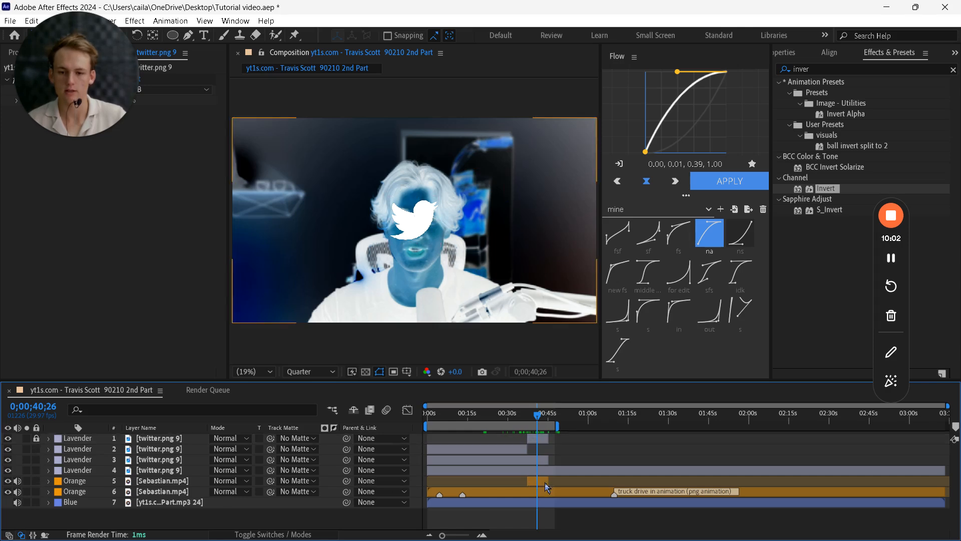
Lock the inverted Sebastian.mp4 layer and try splitting all unlocked layers at 0;00;40;26
click(36, 480)
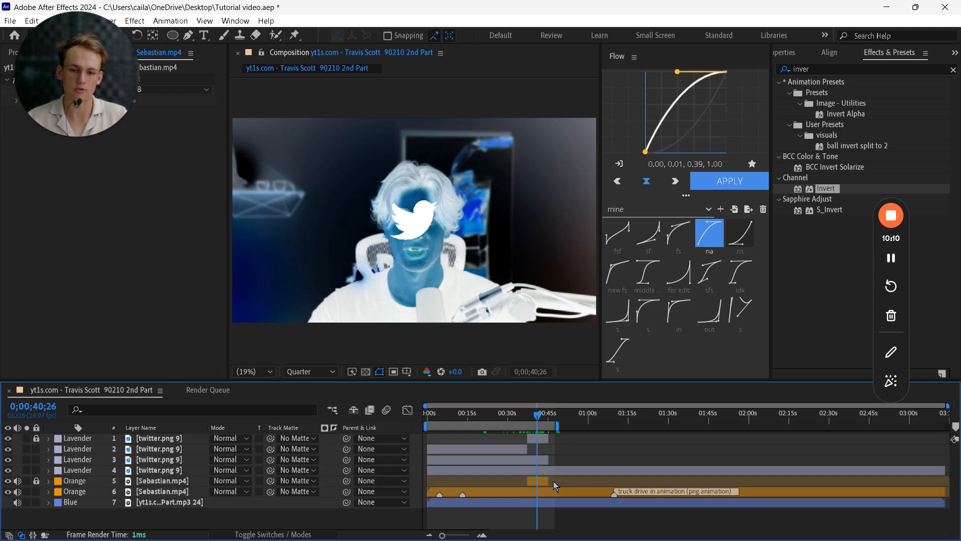
key(ctrl+shift+d)
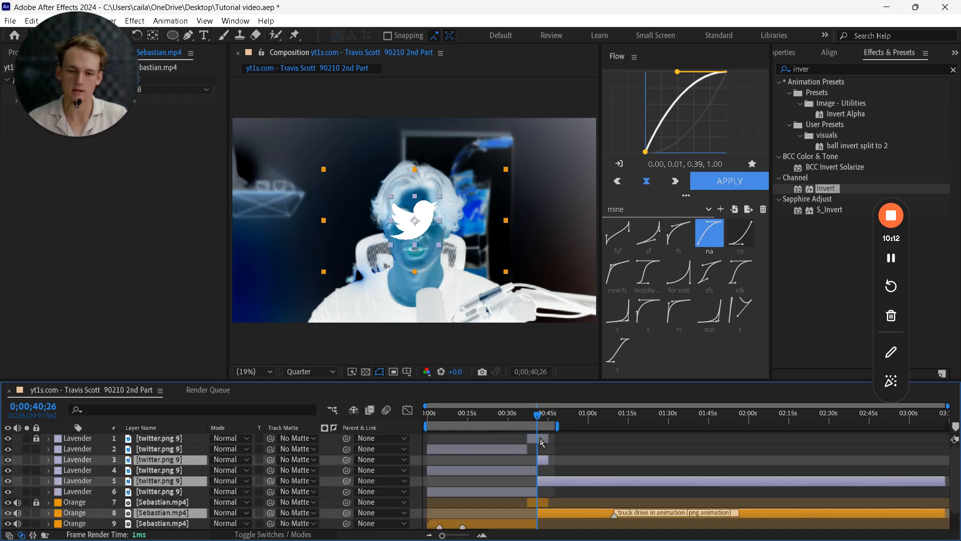
key(Delete)
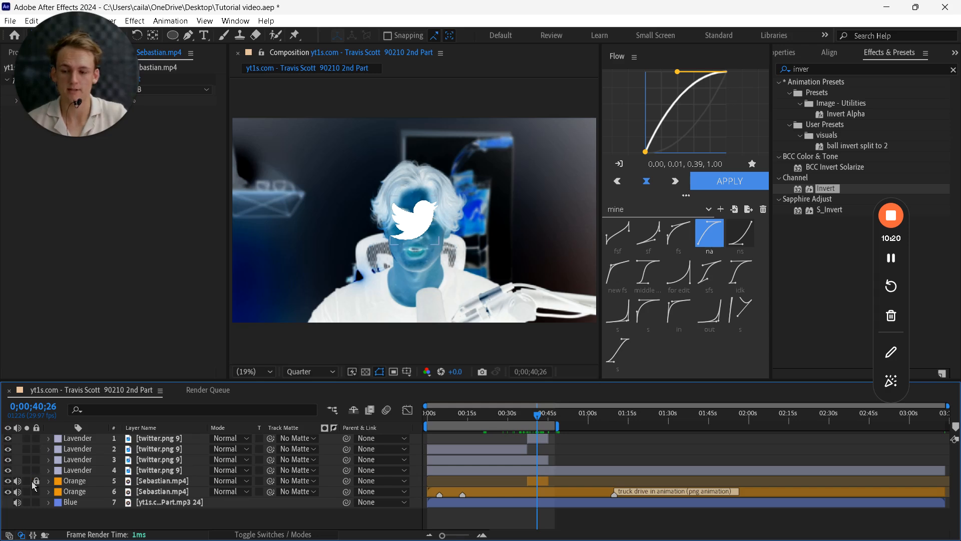
Try shifting the topmost twitter.png 9 clip slightly earlier in time and undo the move
mouse_move(534, 441)
mouse_down()
mouse_move(550, 441)
mouse_move(523, 442)
mouse_up()
key(ctrl+z)
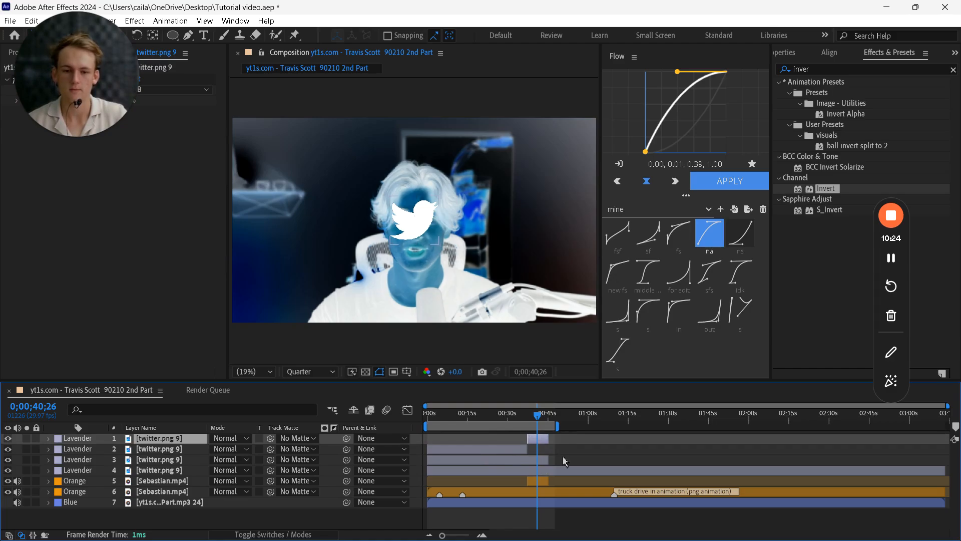
Switch to the PowerPoint slide show and reveal the "Zoom in and out" point of the "Navigating the Timeline" section
key(super)
mouse_move(299, 525)
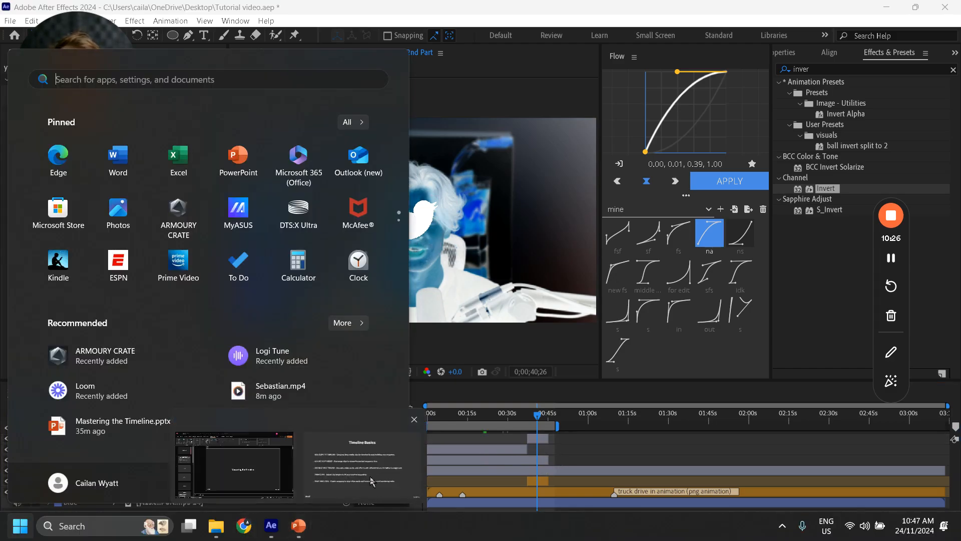
click(370, 481)
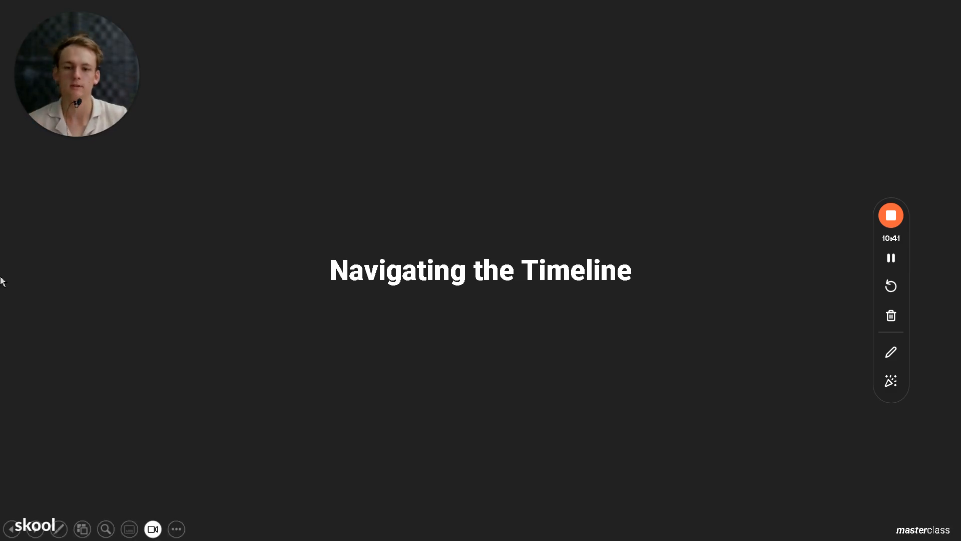
click(511, 236)
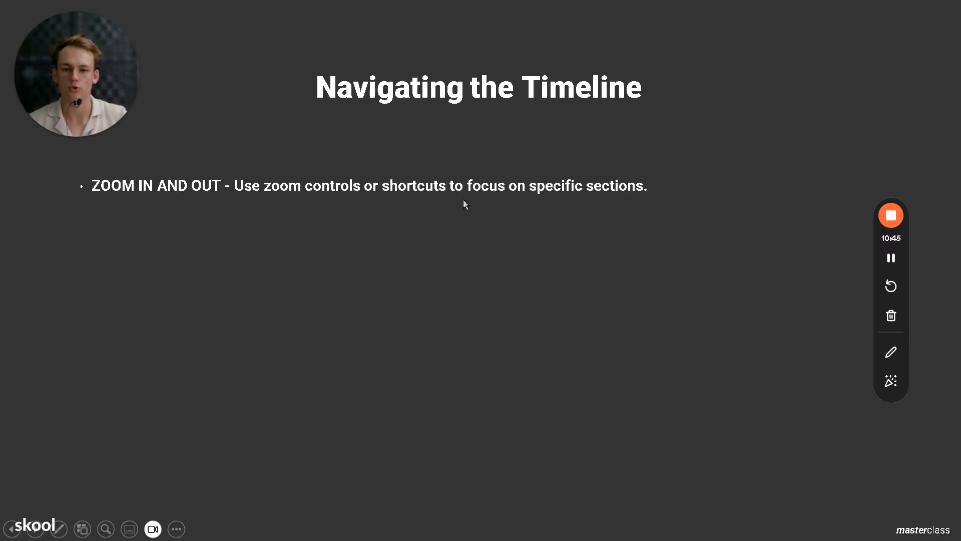
Switch to After Effects and move the current time indicator to 0;00;12;13 in a magnified timeline
key(super)
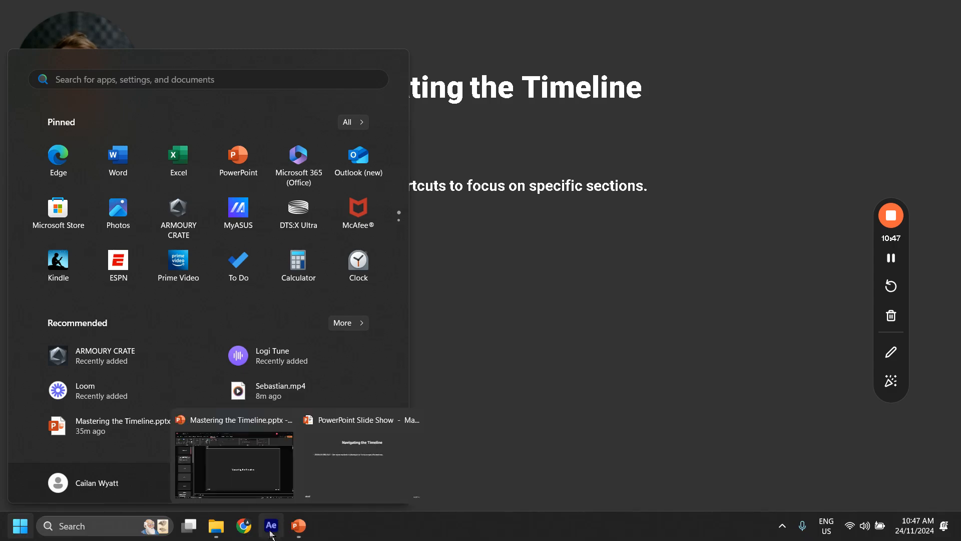
click(271, 526)
scroll(506, 462, up, 6)
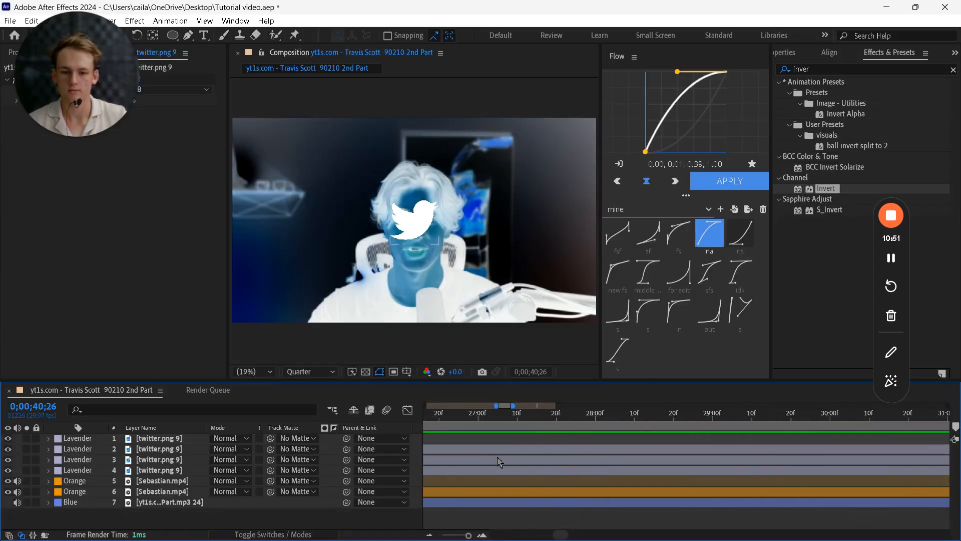
scroll(501, 459, down, 6)
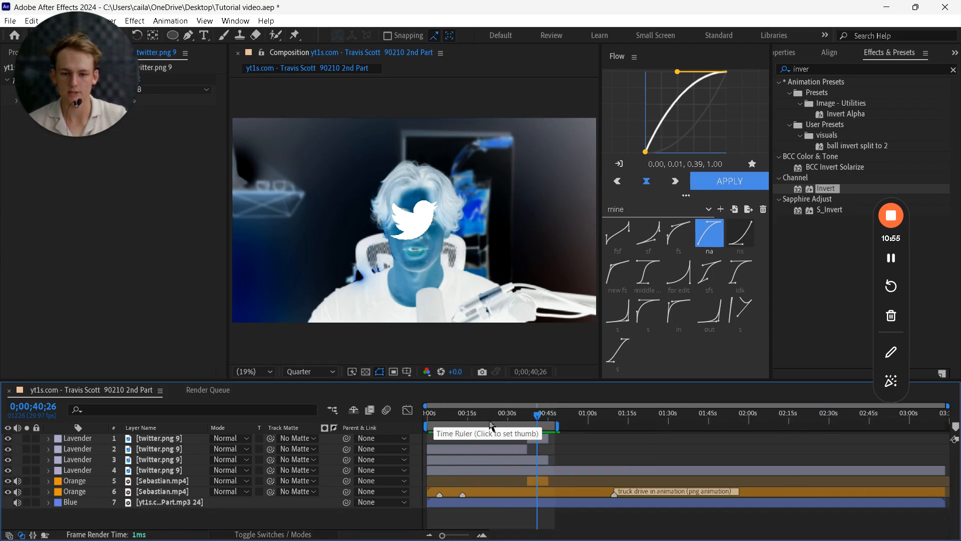
drag(453, 421, 476, 416)
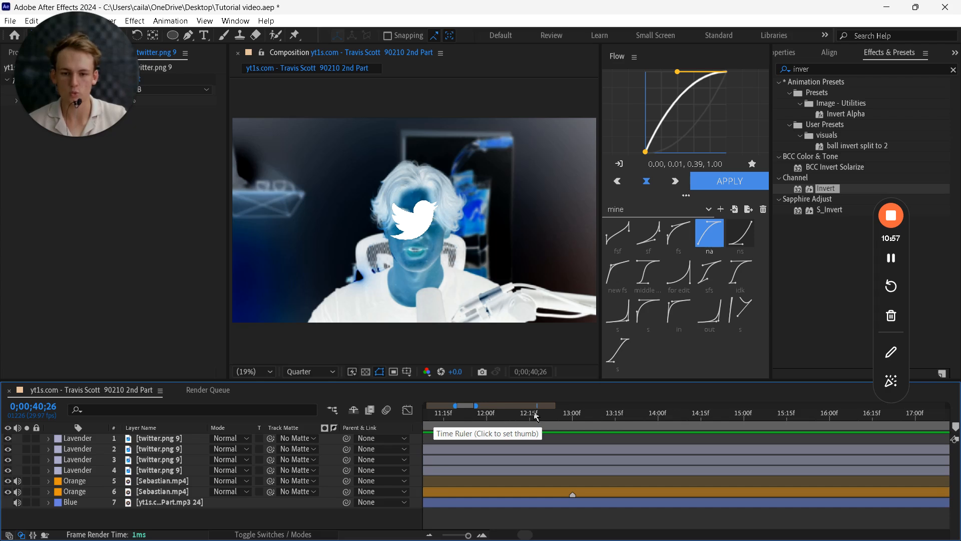
scroll(498, 422, up, 5)
drag(478, 423, 782, 425)
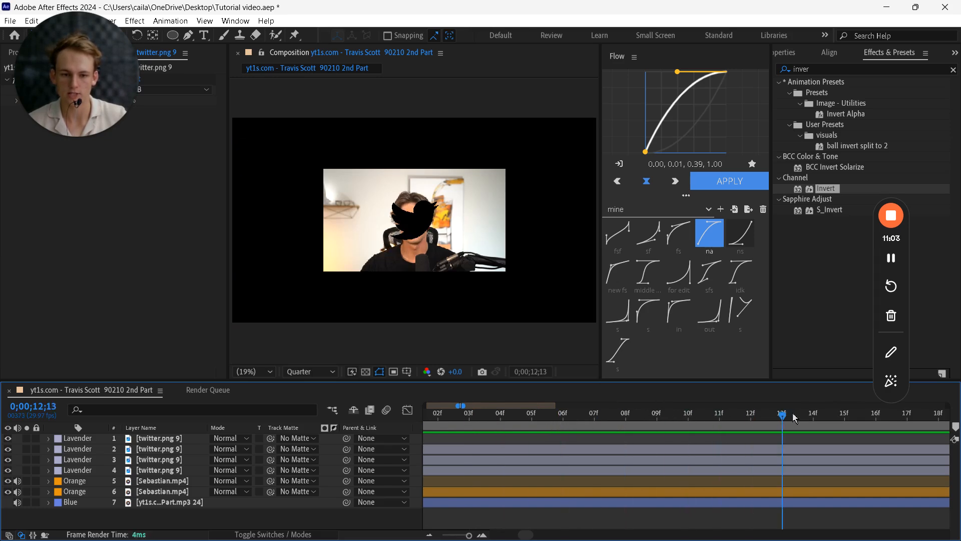
Zoom the timeline in and out to examine different sections of the composition at several scales
scroll(479, 441, down, 10)
scroll(480, 440, down, 5)
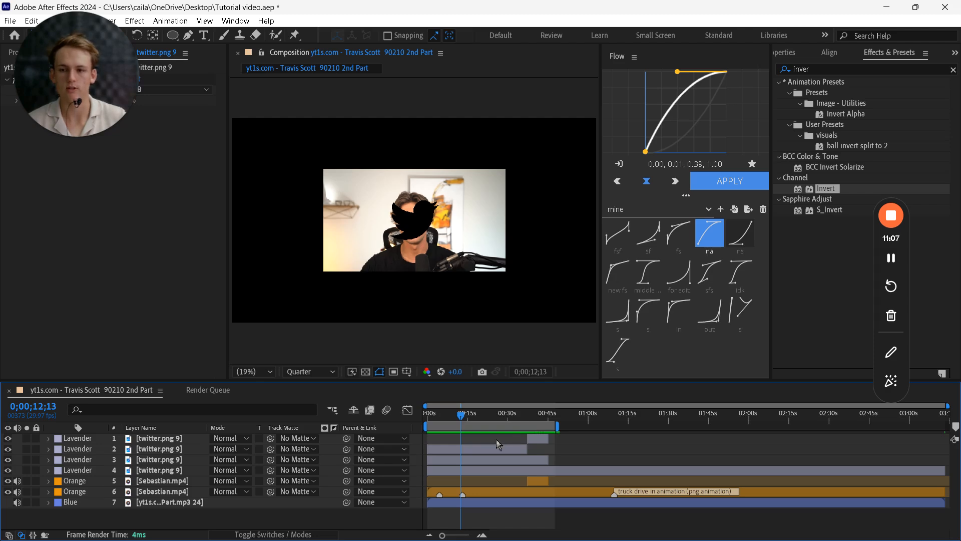
scroll(501, 441, up, 10)
scroll(498, 443, up, 8)
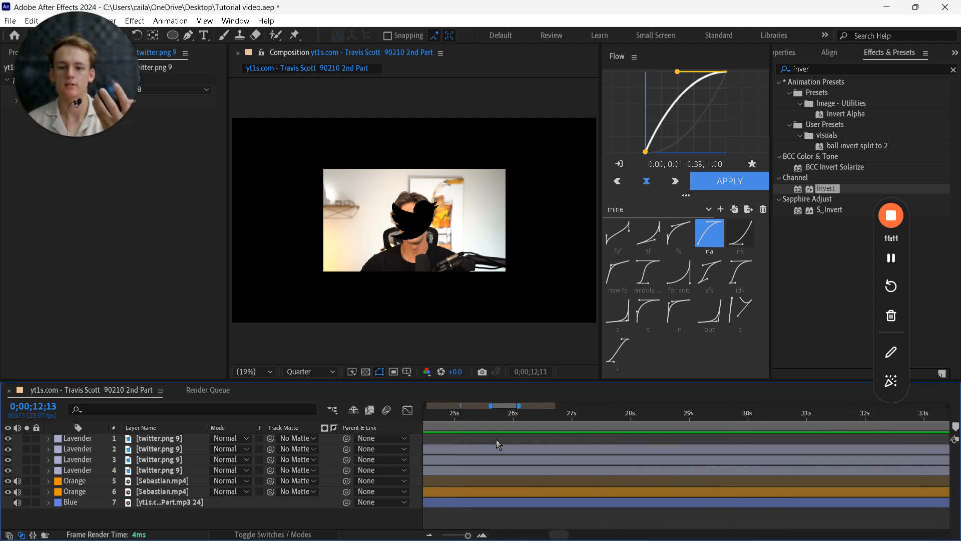
scroll(498, 443, down, 15)
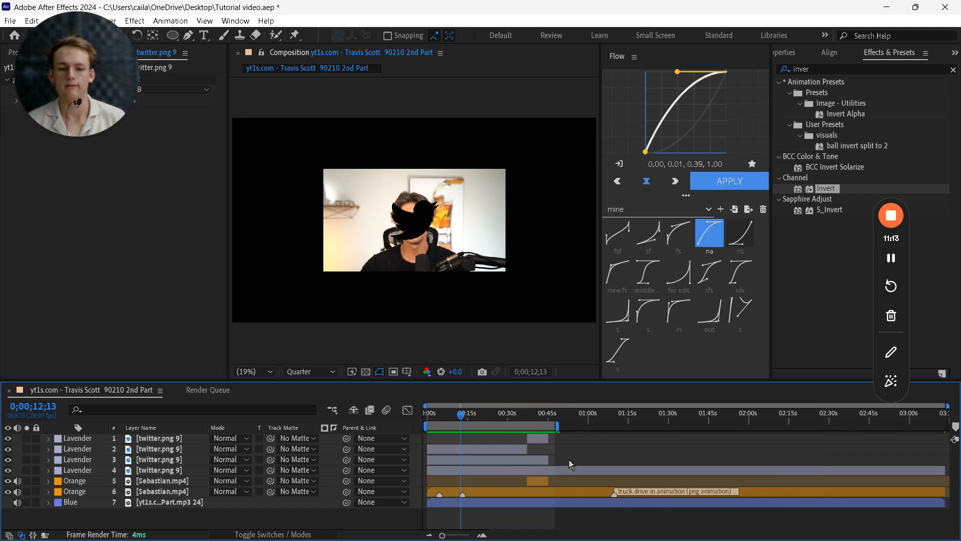
scroll(931, 451, up, 18)
scroll(929, 455, down, 5)
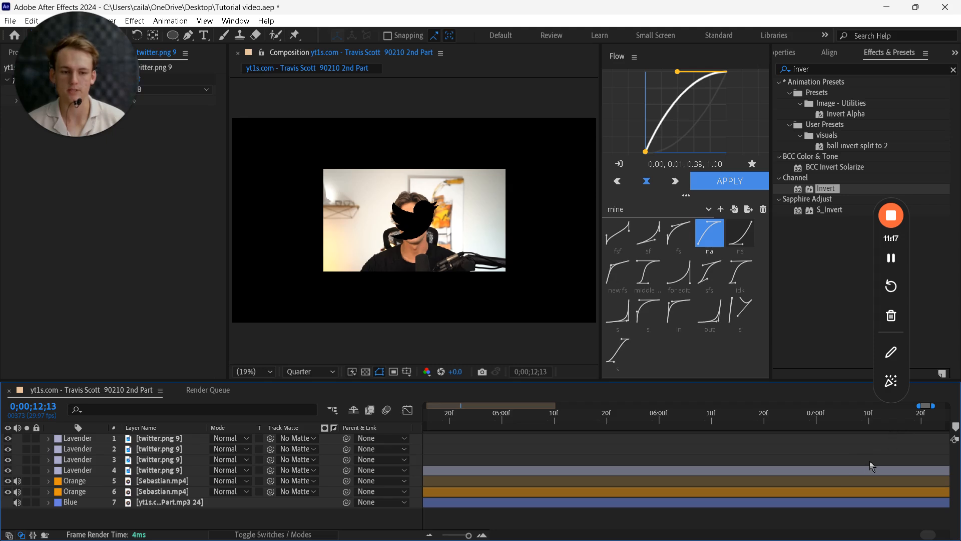
scroll(672, 491, down, 7)
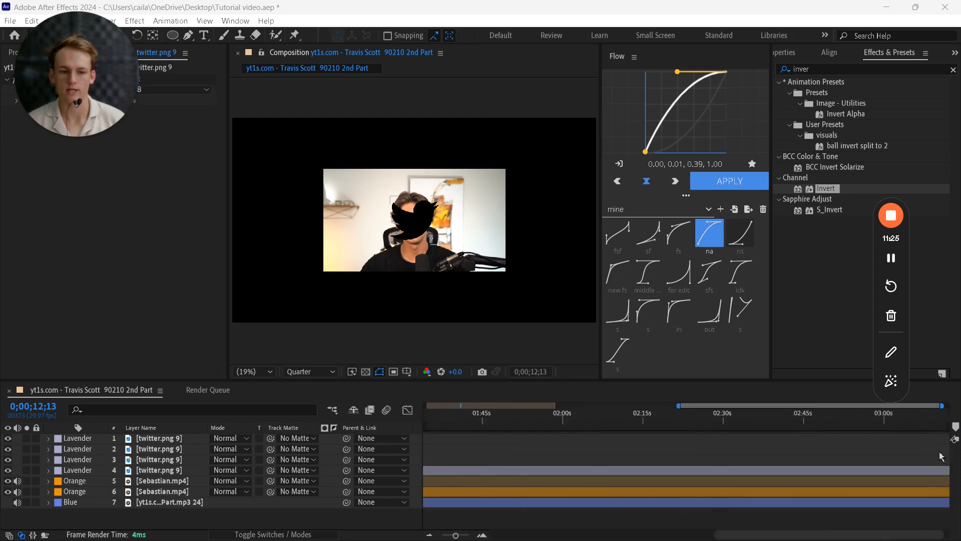
Resize the time navigator around the composition's opening seconds and move the current time indicator to 0;00;08;16
drag(949, 406, 475, 449)
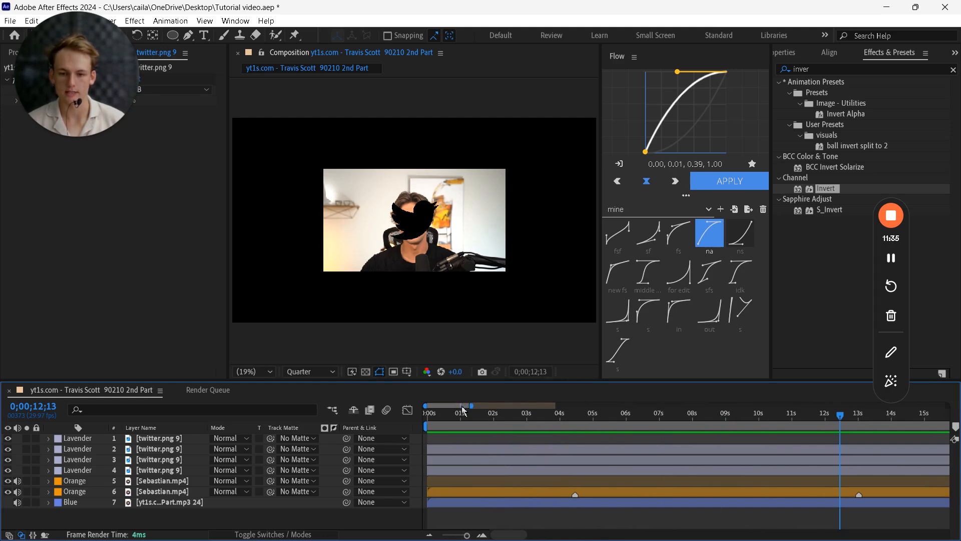
drag(826, 423, 710, 447)
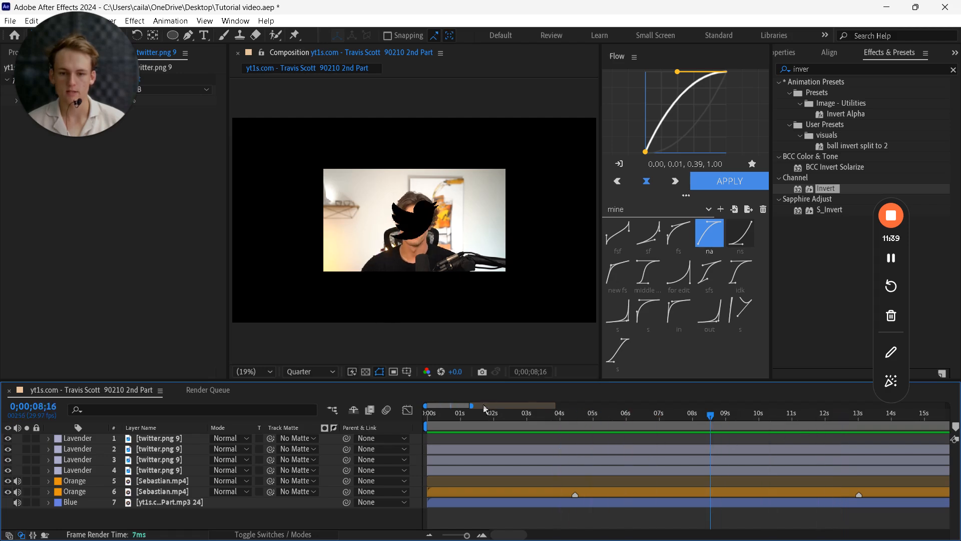
drag(471, 406, 958, 418)
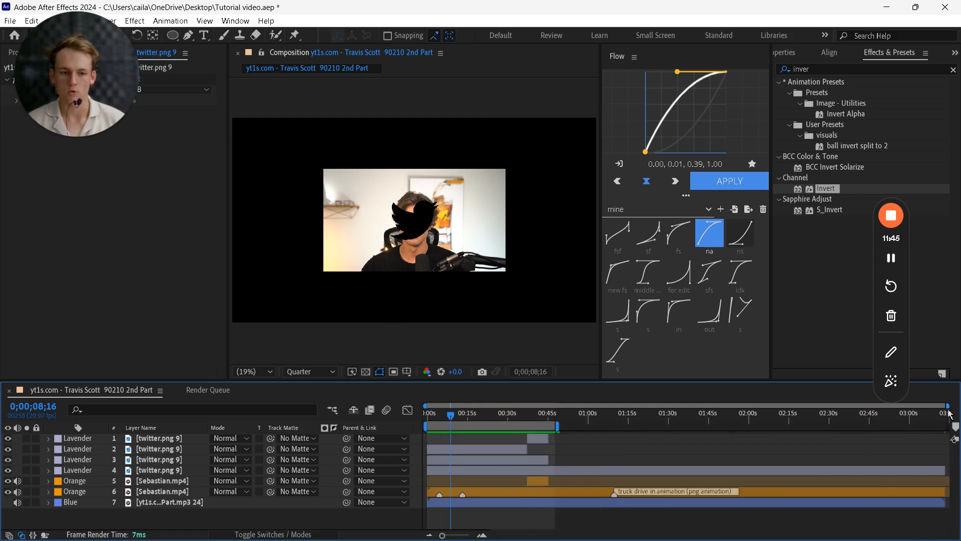
drag(948, 405, 466, 406)
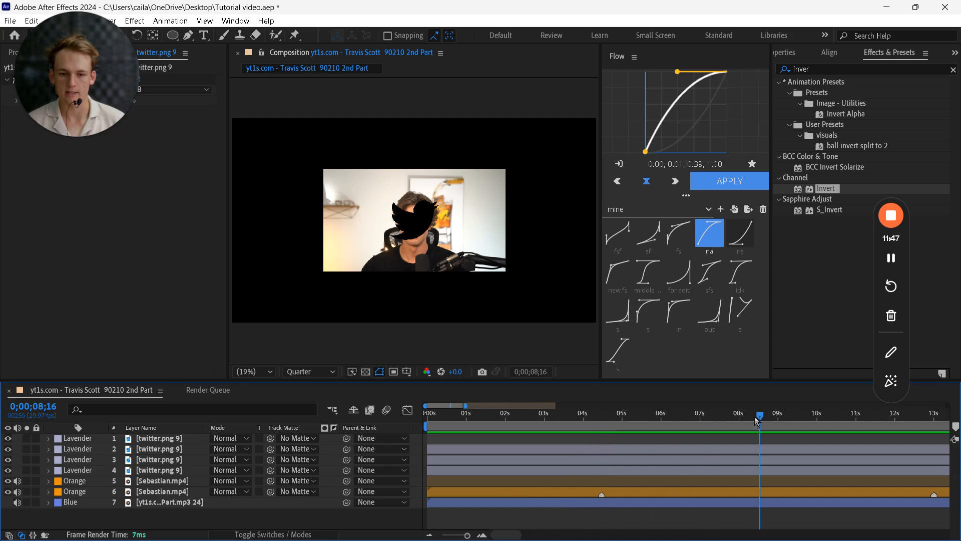
scroll(712, 469, down, 8)
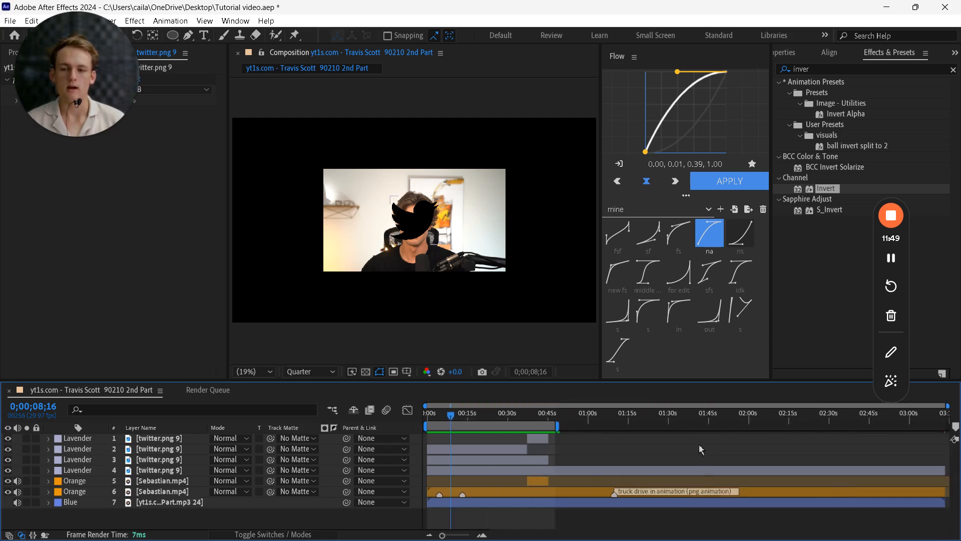
Return to the PowerPoint slide show and reveal the "Move the playhead" point
key(super)
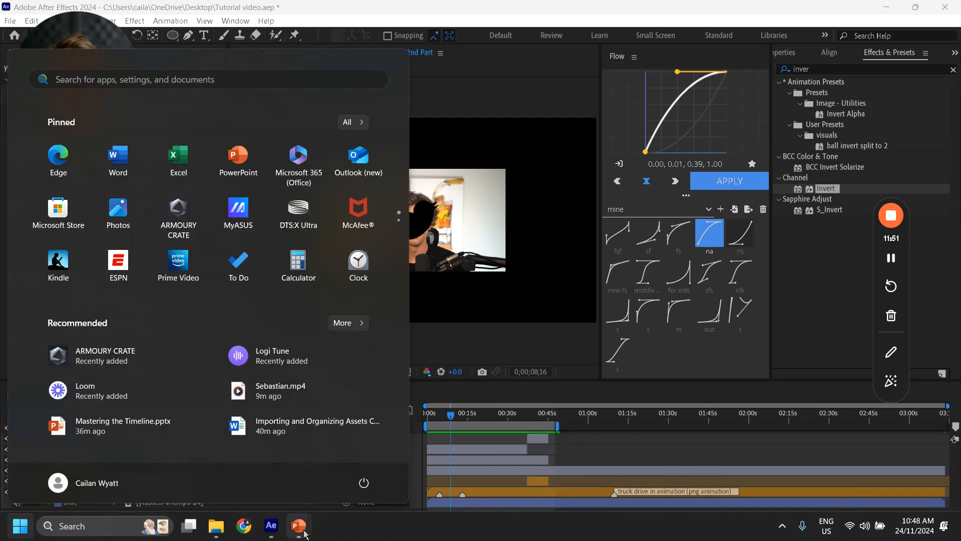
mouse_move(298, 526)
click(357, 470)
click(167, 230)
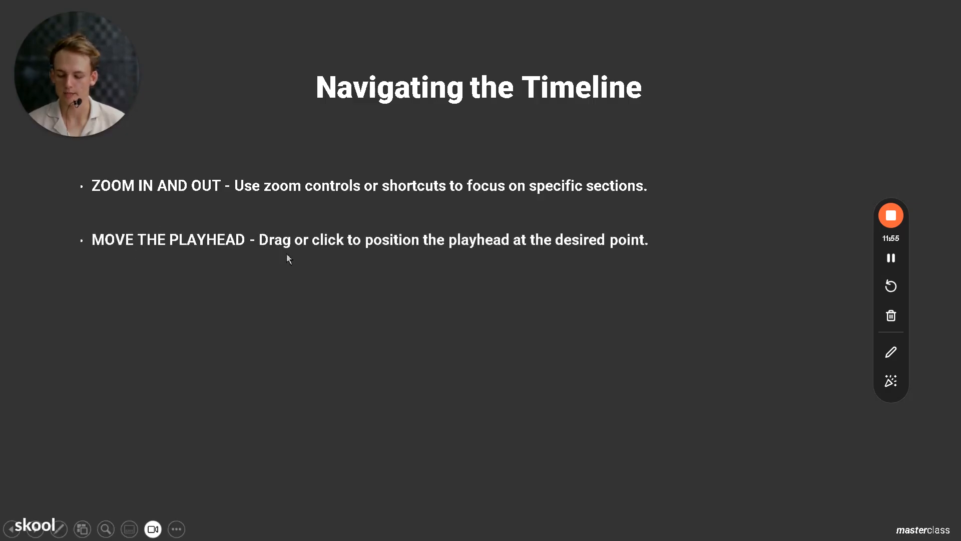
Switch to After Effects and move the current time indicator to 0;00;18;27
key(super)
click(272, 529)
drag(470, 416, 474, 479)
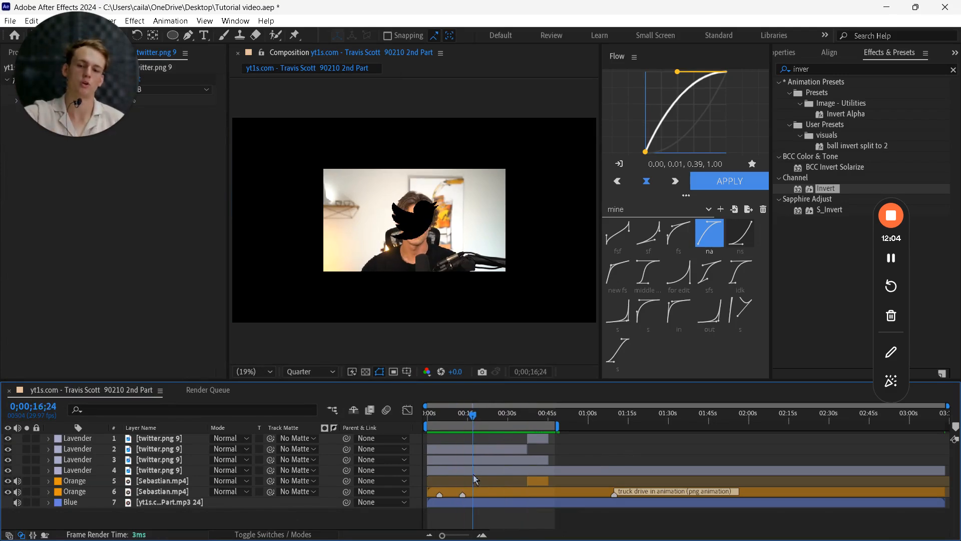
click(477, 419)
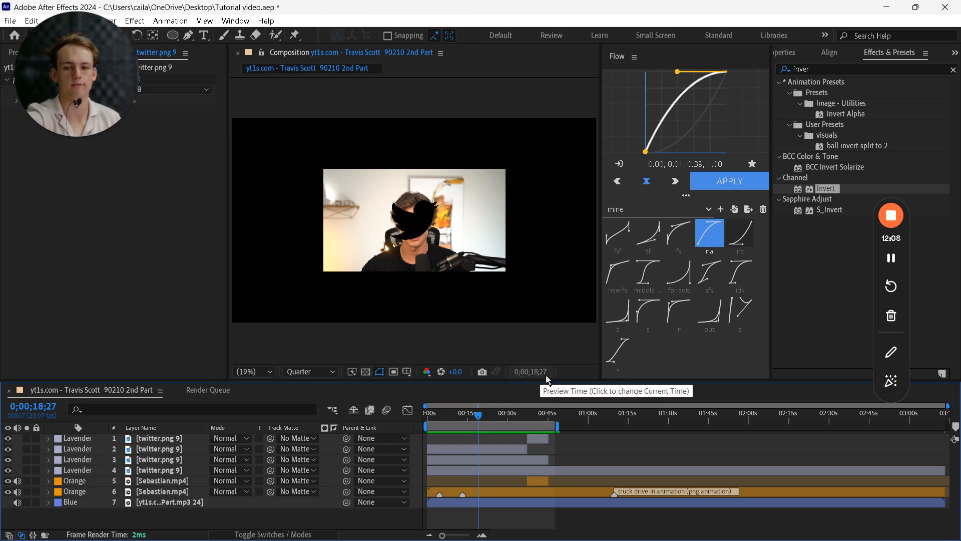
Select the lower Sebastian.mp4 layer and preview the composition from 0;00;00;00
click(481, 256)
drag(479, 417, 402, 445)
click(440, 444)
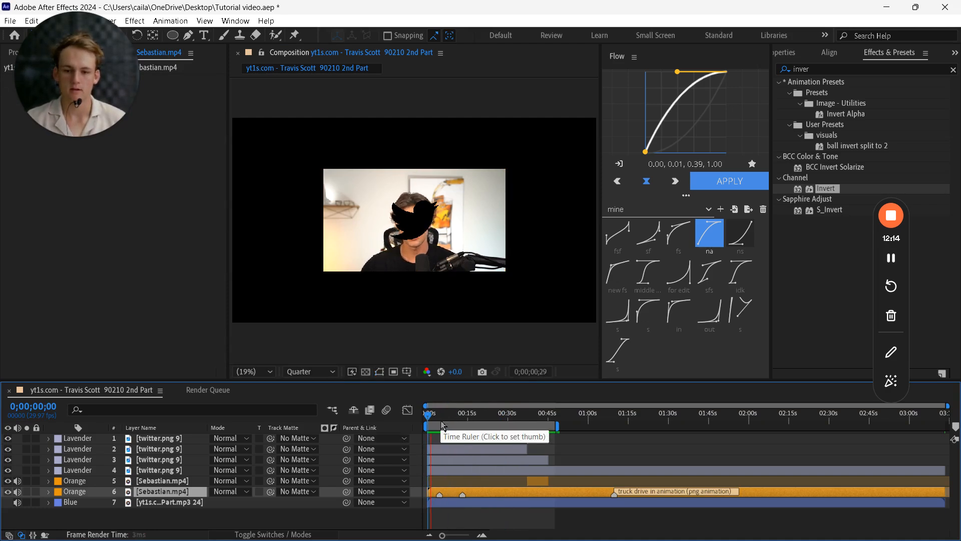
Mute the audio of both Sebastian.mp4 layers and stop the preview
click(18, 482)
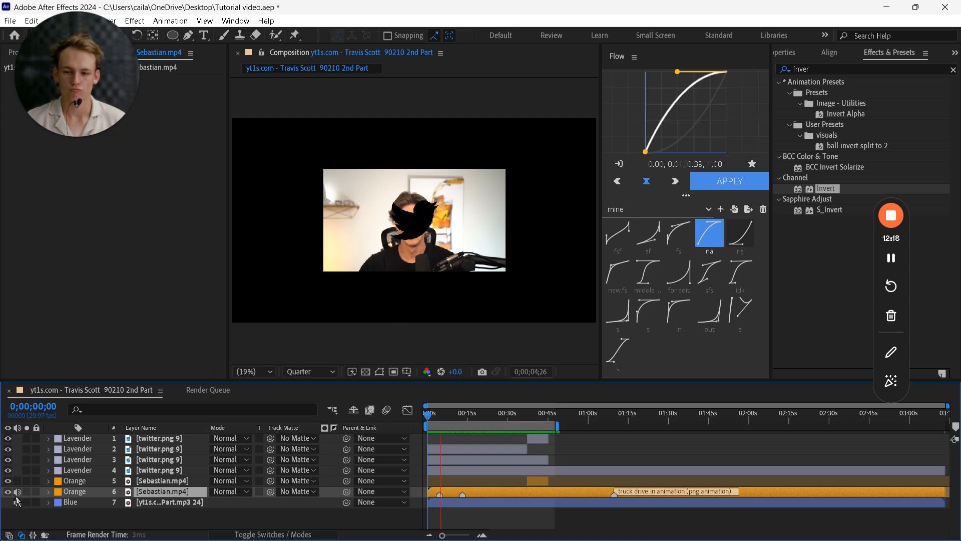
click(16, 494)
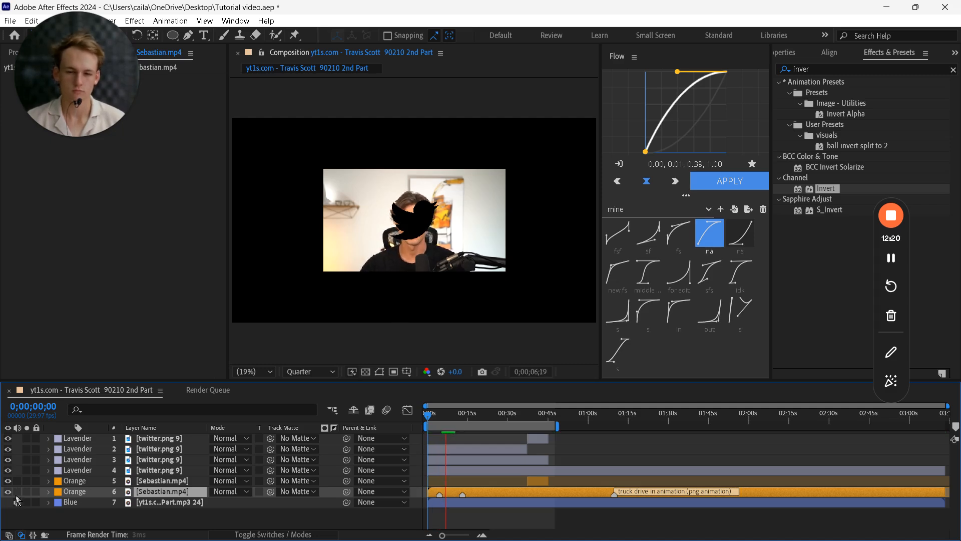
key(space)
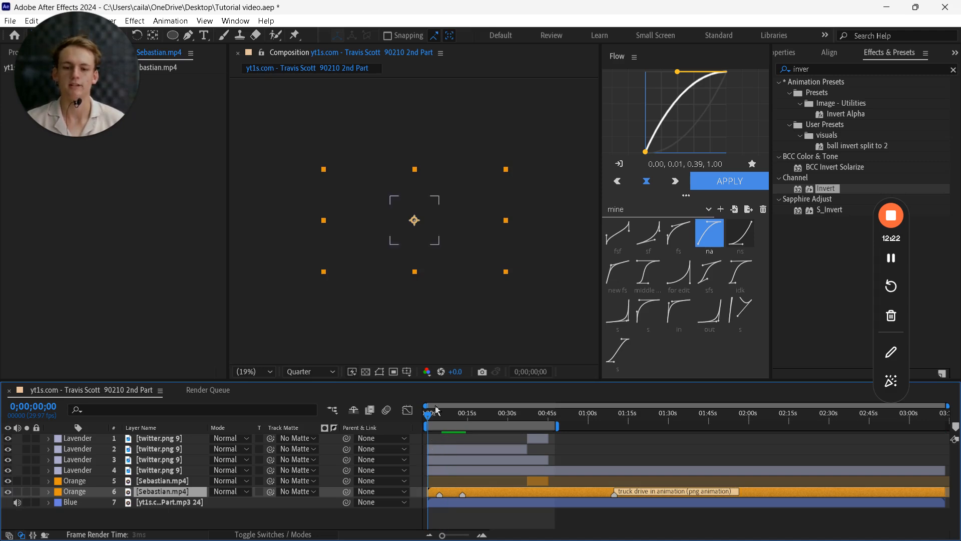
Review the composition's first seconds and return the current time indicator to 0;00;00;00
click(430, 421)
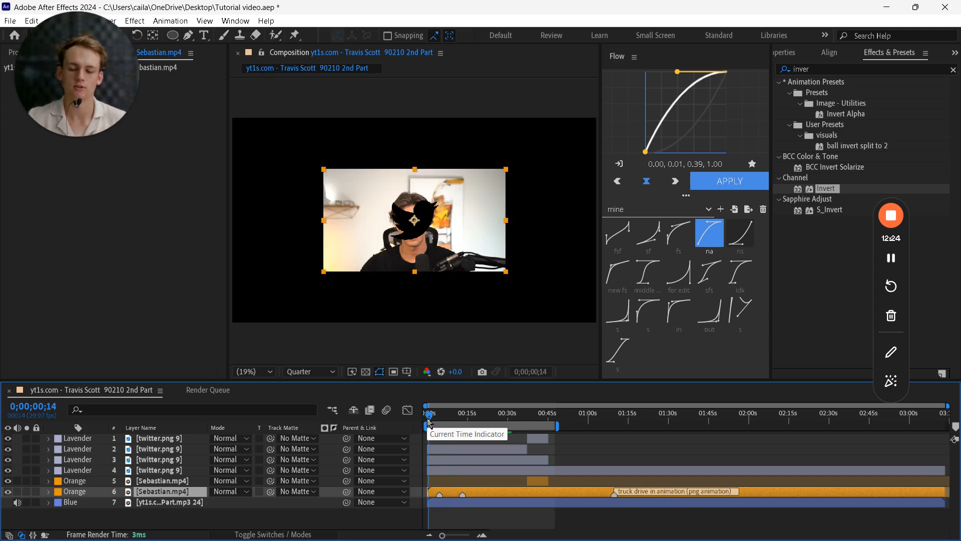
key(space)
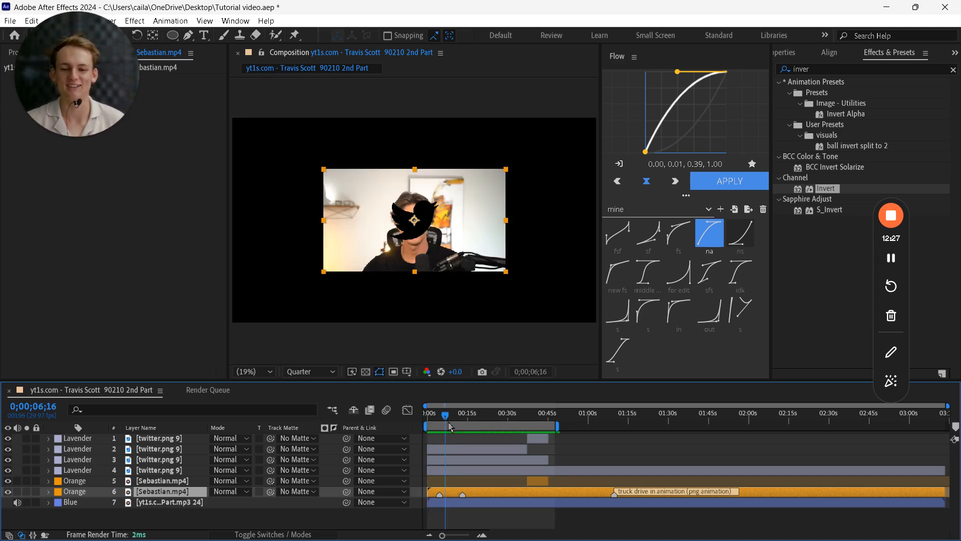
key(space)
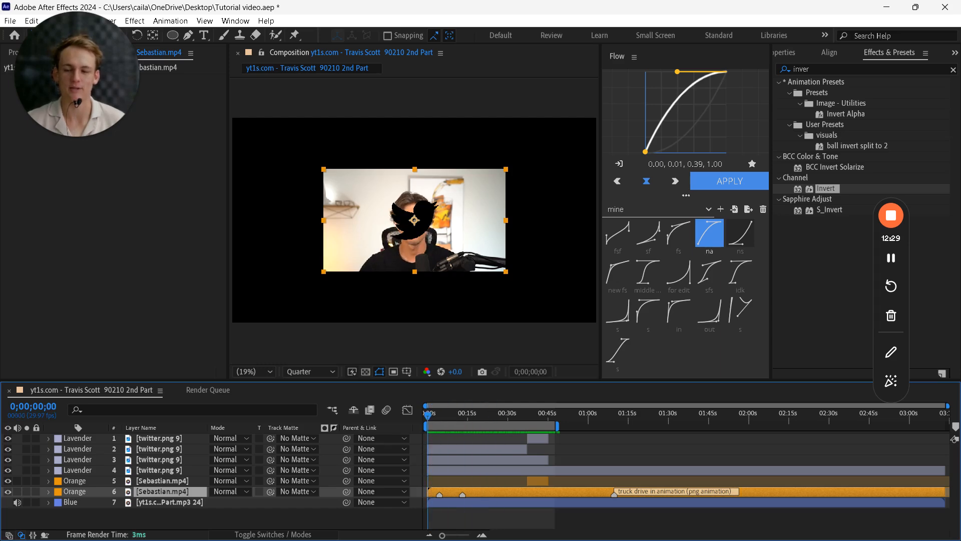
Go back to the PowerPoint slide show and reveal the "Add markers" point
key(super)
mouse_move(307, 525)
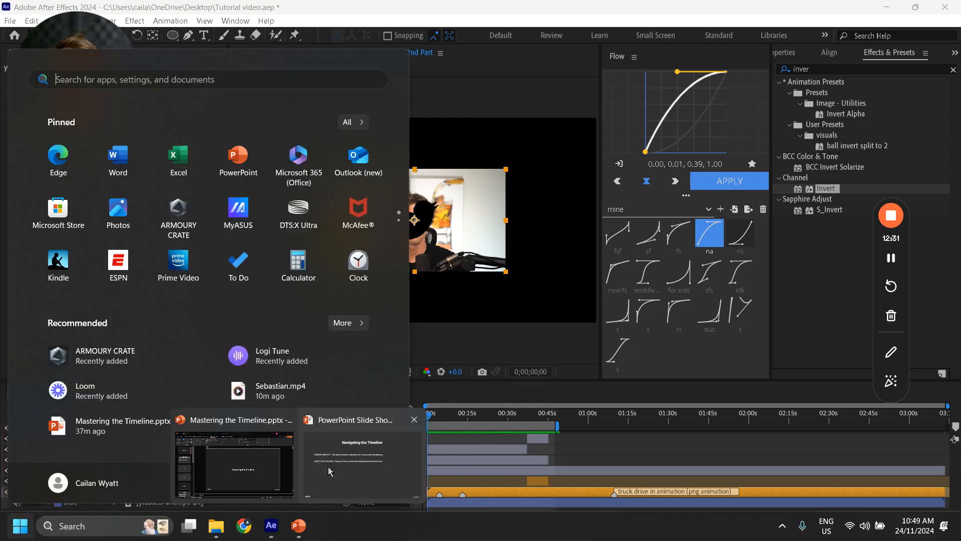
click(335, 462)
key(Right)
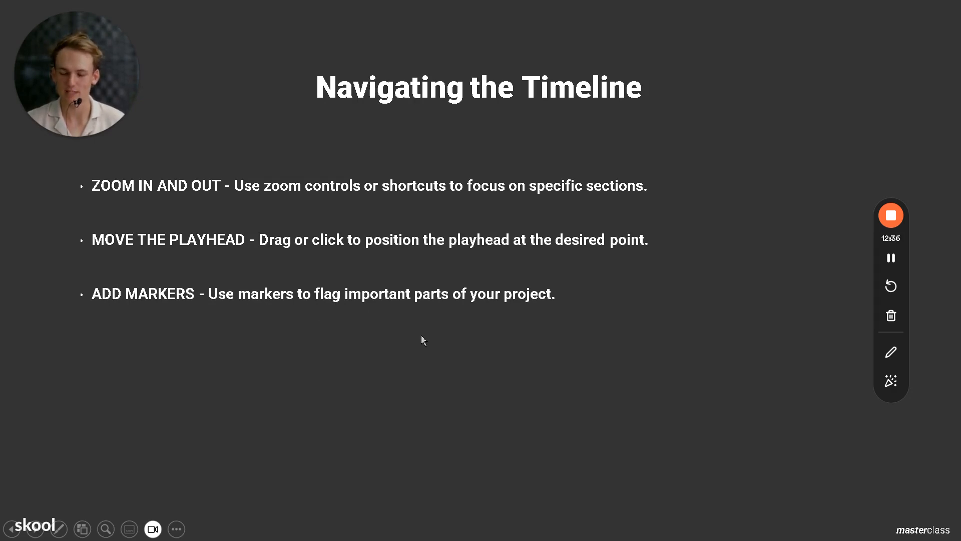
Switch to After Effects, move the current time indicator to 0;00;13;00, and select the second twitter.png layer
key(super)
click(272, 527)
click(462, 417)
click(464, 450)
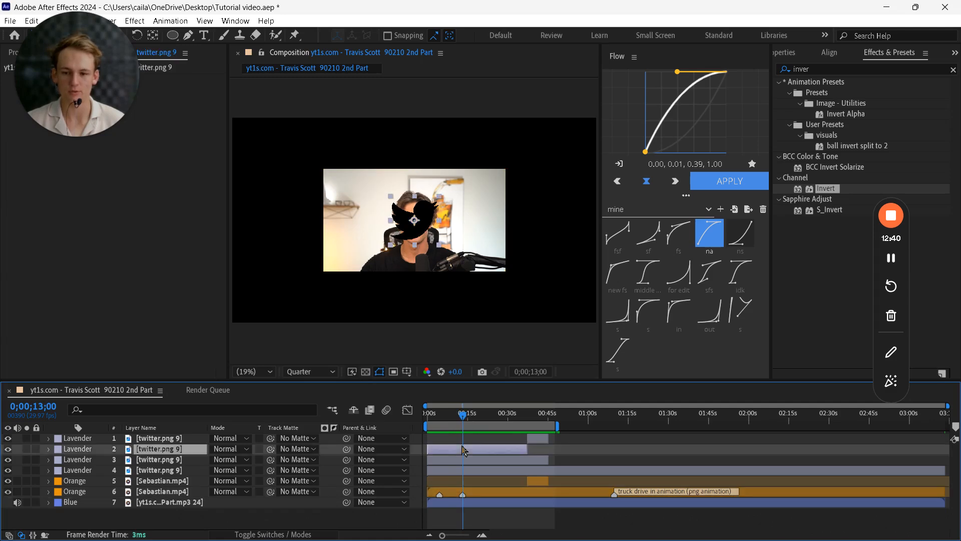
click(473, 492)
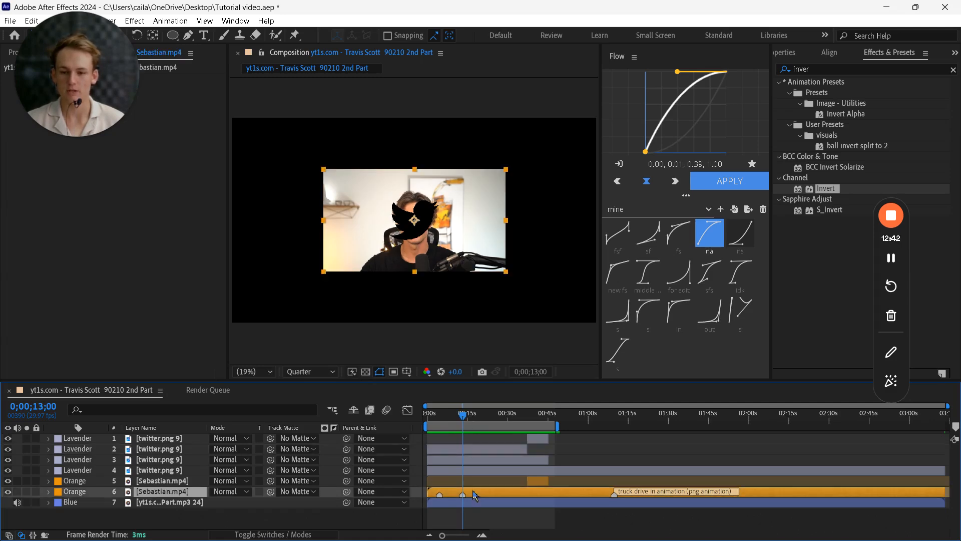
click(473, 502)
click(472, 451)
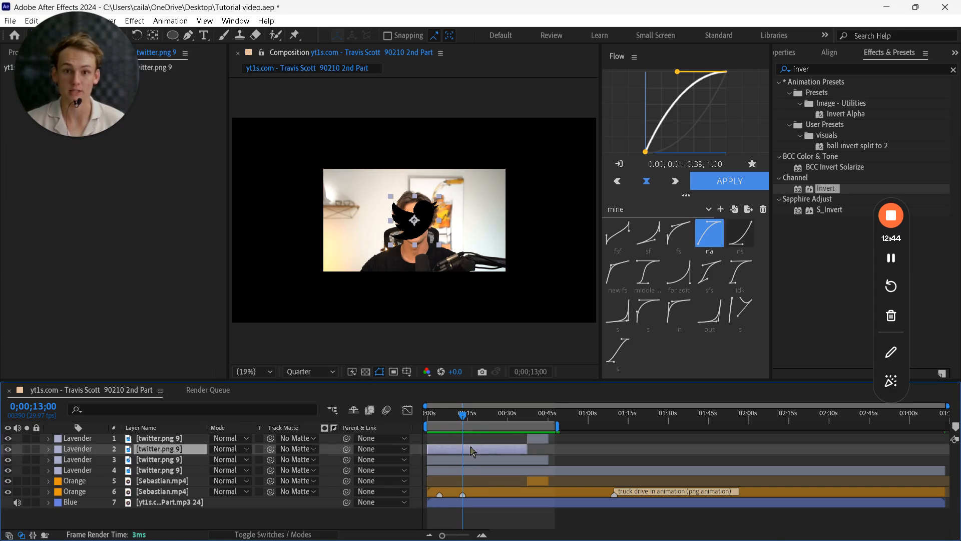
Look up the Add Layer Marker command in the keyboard shortcuts by searching for "marker", and leave the shortcuts unchanged
click(32, 21)
mouse_move(83, 387)
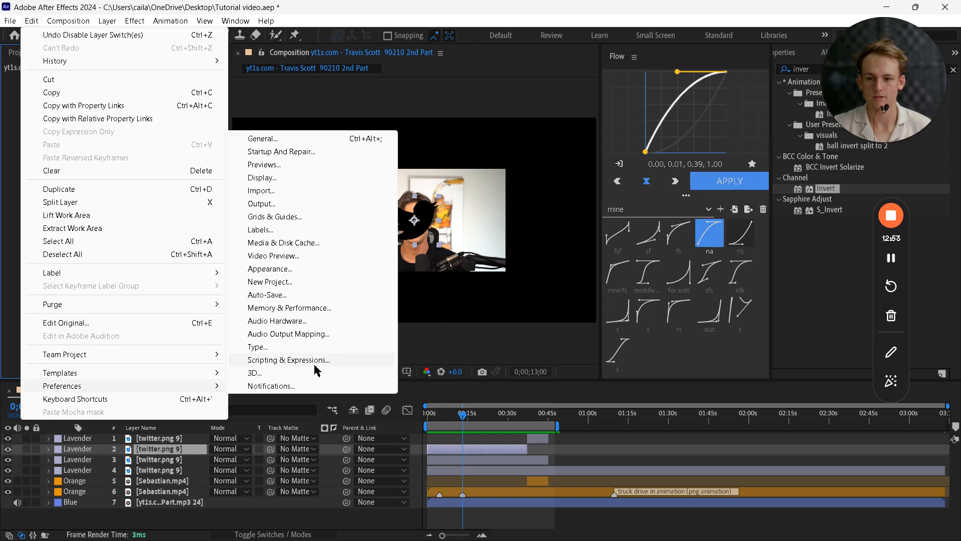
click(67, 399)
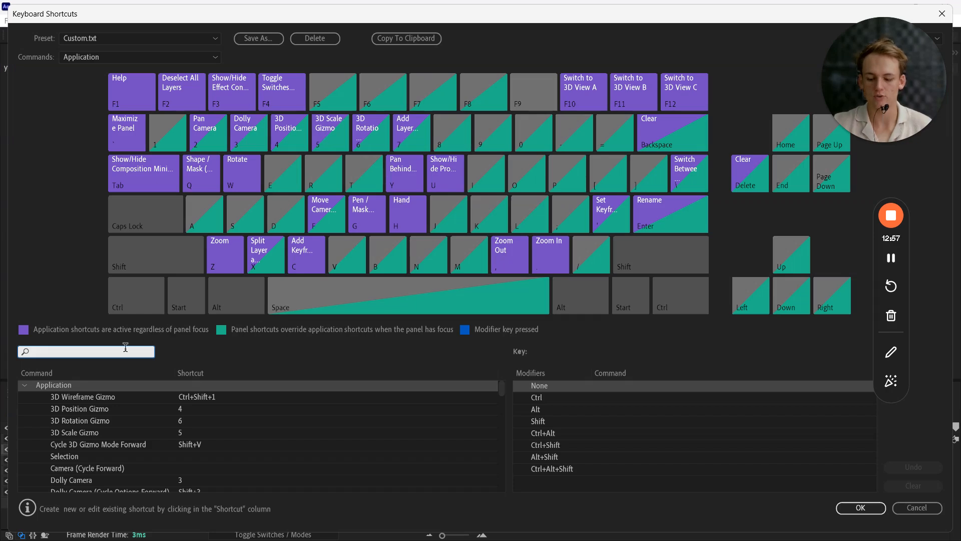
text(marker)
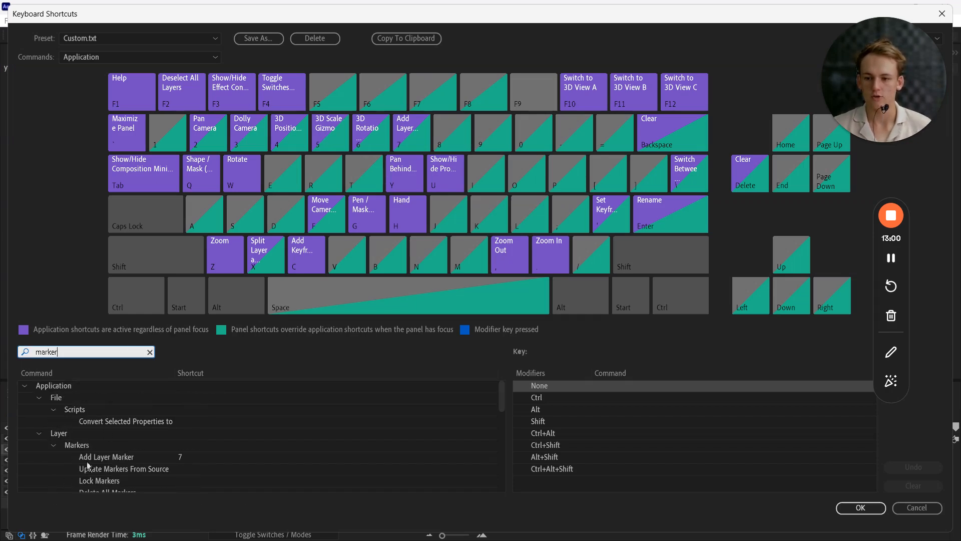
scroll(90, 471, down, 1)
click(105, 439)
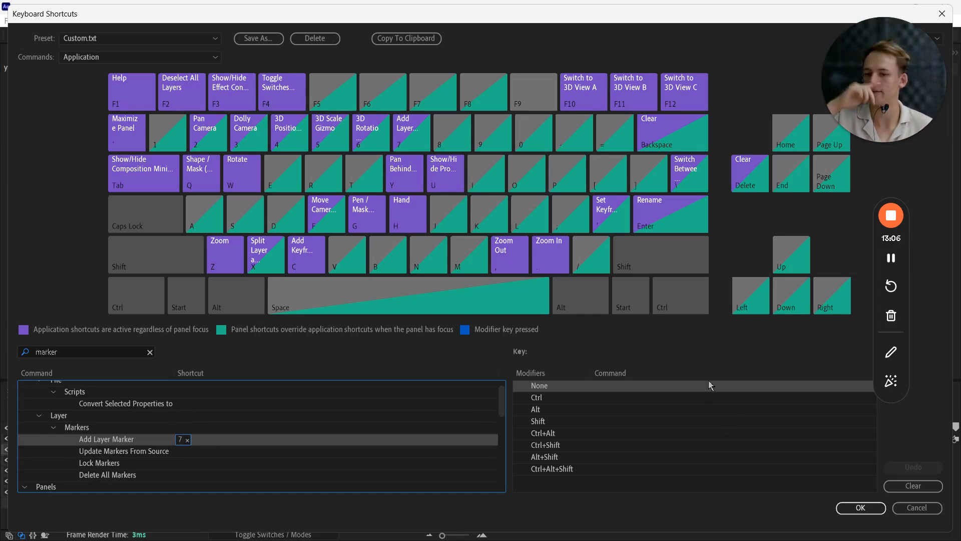
click(915, 509)
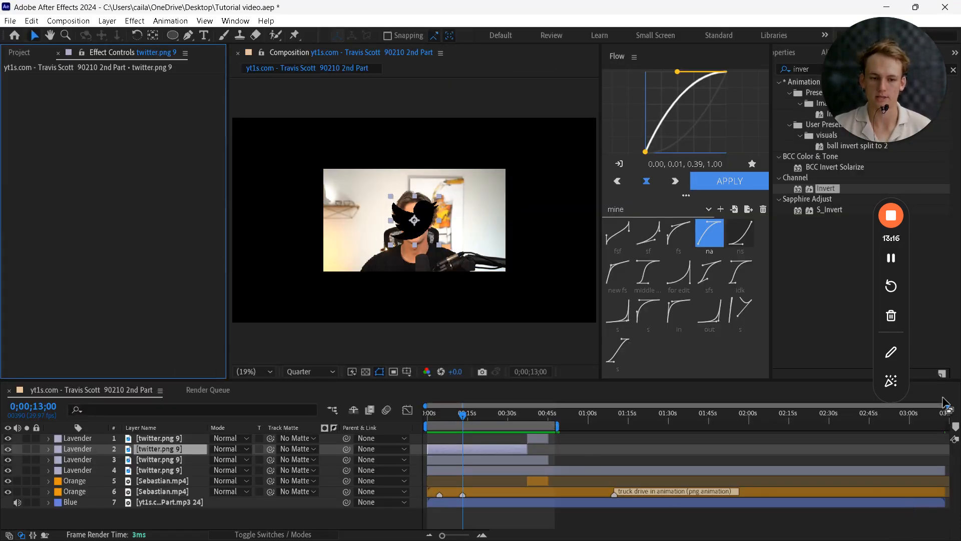
Deselect all layers and add a composition marker at 0;00;13;00
drag(948, 405, 595, 444)
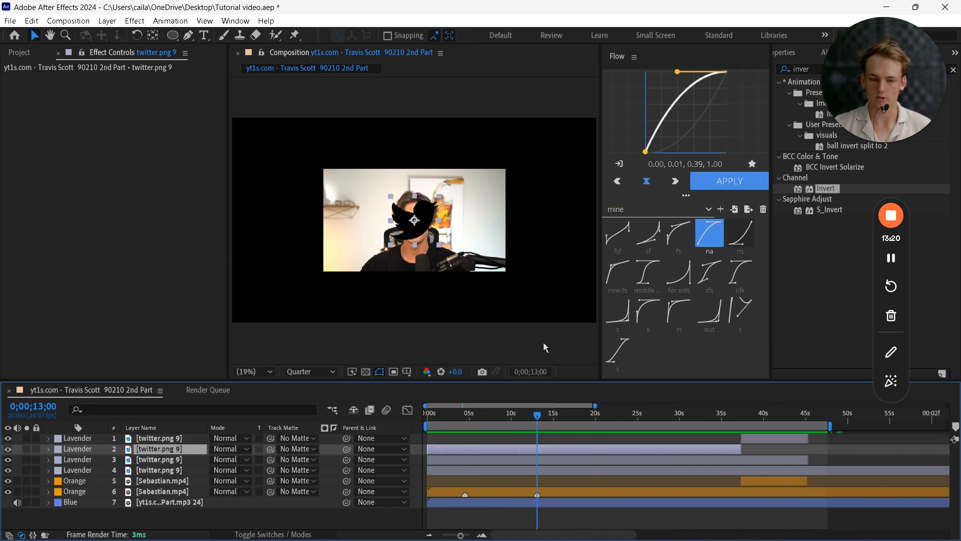
click(545, 441)
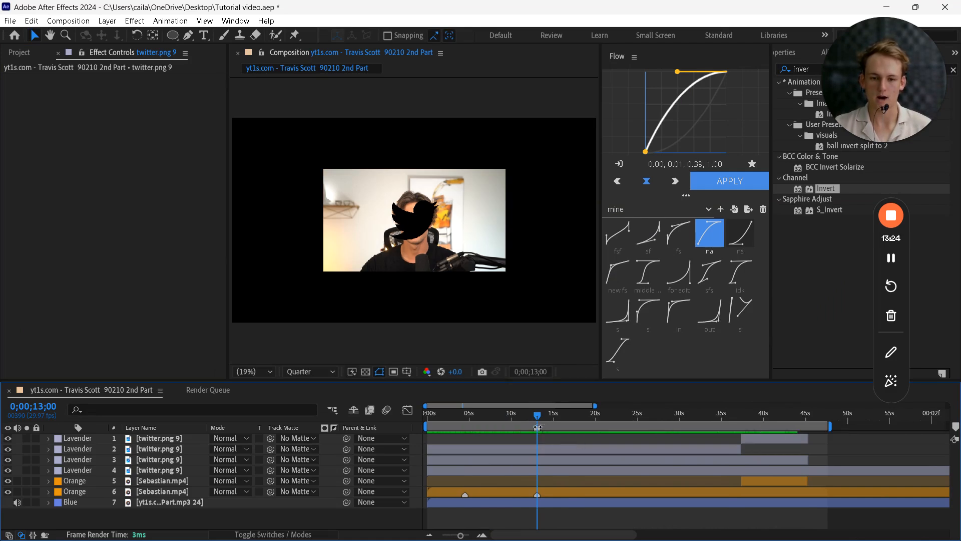
mouse_move(537, 428)
mouse_down()
mouse_move(557, 429)
mouse_move(551, 437)
mouse_up()
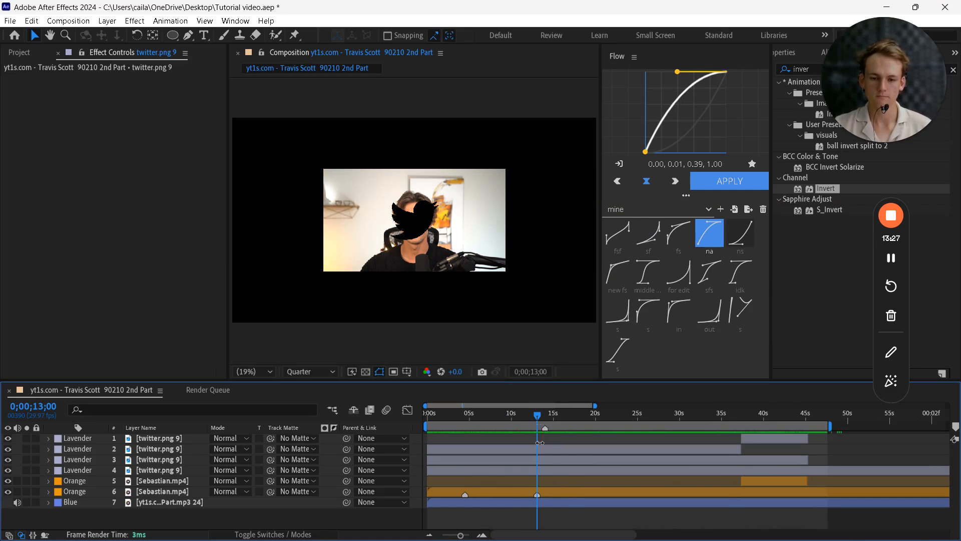
Lock the composition markers from the 0;00;13;00 marker and unlock them again
right_click(538, 428)
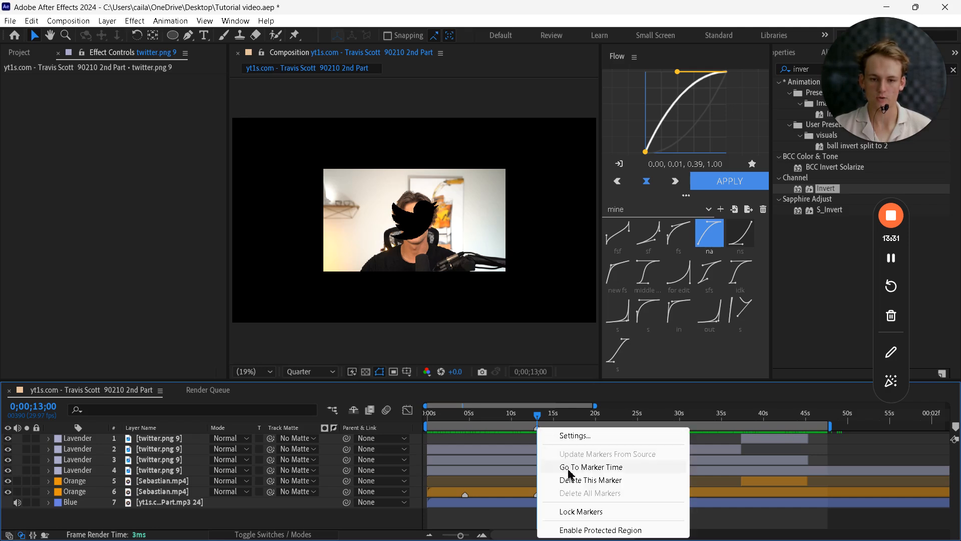
click(574, 511)
right_click(537, 428)
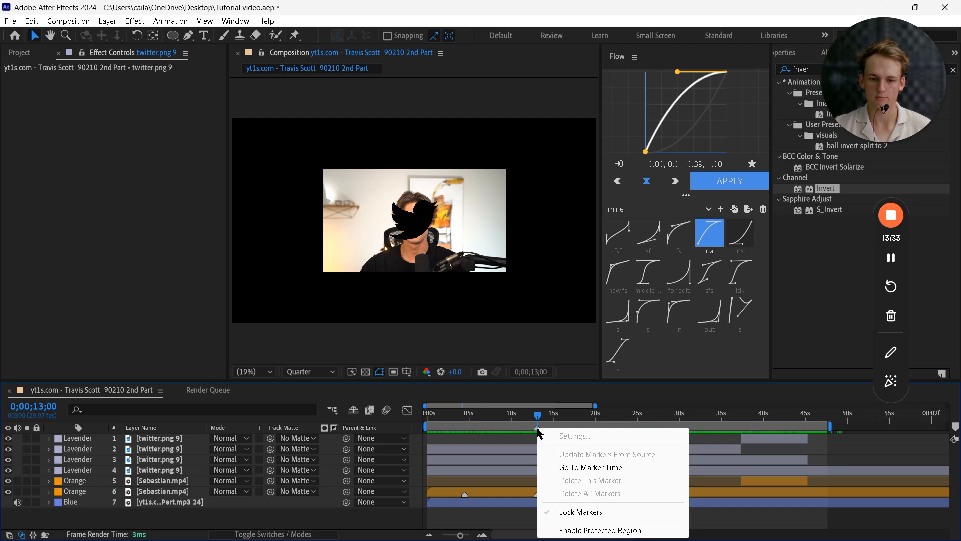
click(565, 512)
Go to the composition marker's time, select the second twitter.png layer, and delete that composition marker
right_click(538, 428)
click(570, 469)
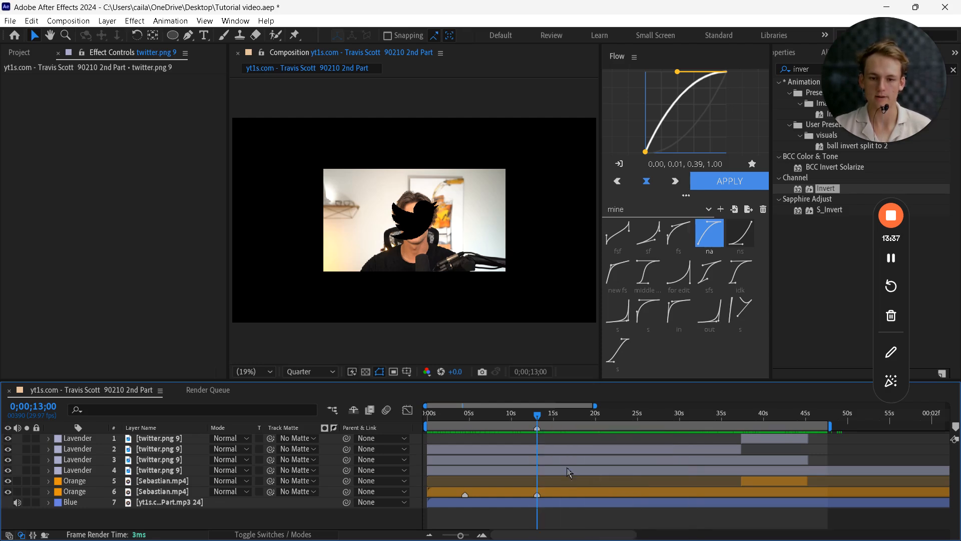
click(562, 450)
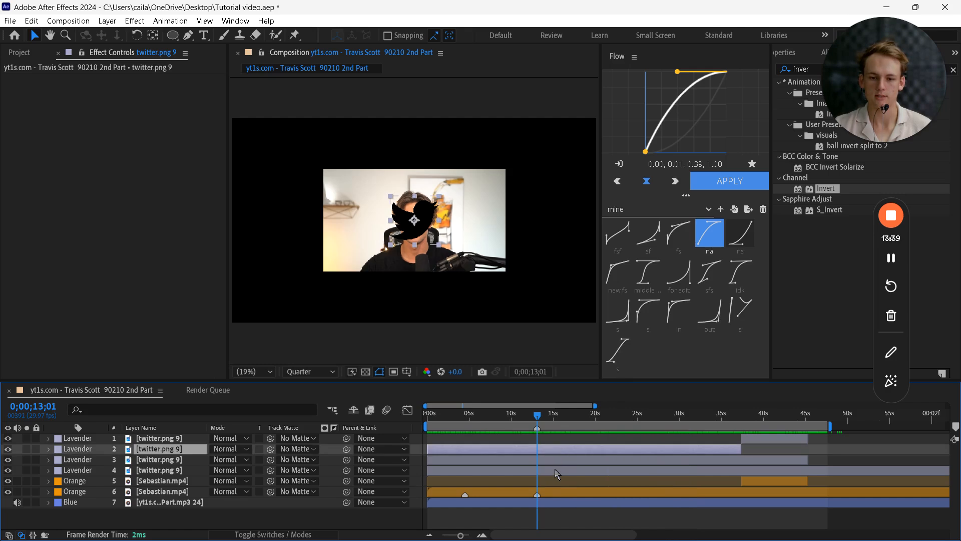
right_click(538, 428)
click(564, 478)
Shift the second twitter.png layer's marker to about 15 seconds and delete that layer together with its marker
drag(549, 452, 554, 457)
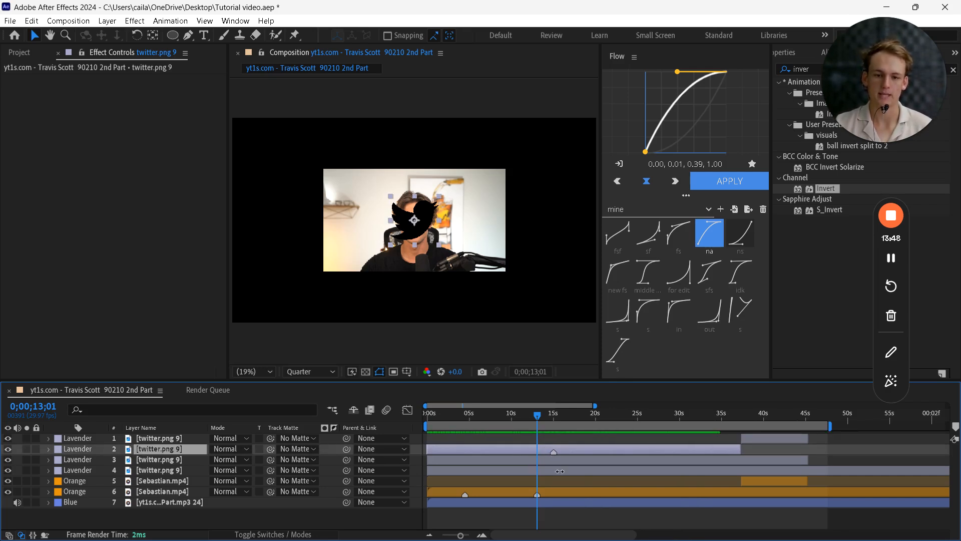
key(Delete)
End the work area at about 45 seconds, level with the shorter twitter.png layers' end, and deselect all layers
key(Home)
key(ctrl+a)
drag(430, 416, 811, 425)
click(744, 516)
Add composition markers at 0;00;02;23 and about 8, 11, 17, 22, 28 and 31 seconds, leaving the current time indicator at 0;00;02;23
drag(733, 415, 610, 422)
key(KP_Multiply)
key(KP_Multiply)
key(KP_Multiply)
key(KP_Multiply)
drag(496, 423, 602, 421)
key(KP_Multiply)
mouse_move(661, 417)
mouse_down()
mouse_move(685, 419)
mouse_move(576, 426)
mouse_up()
drag(638, 416, 450, 421)
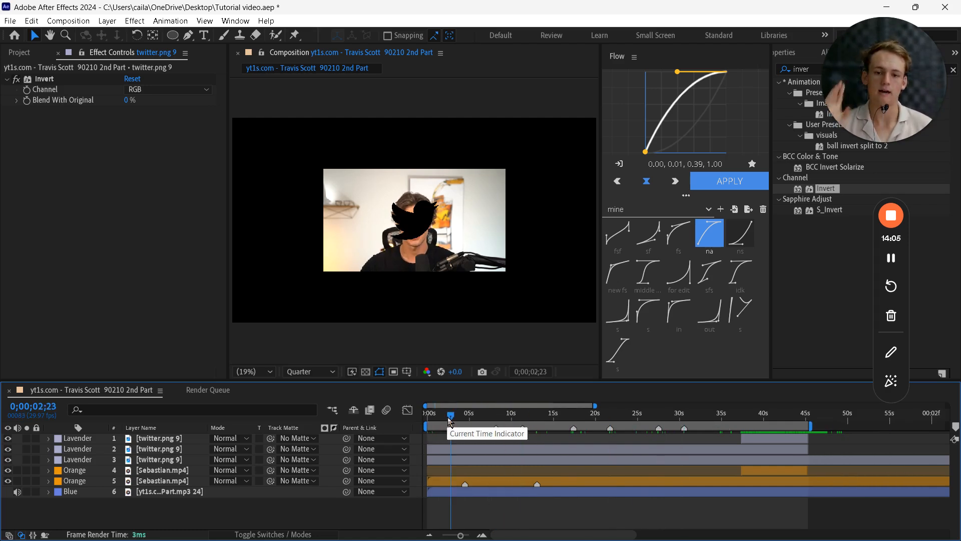
key(space)
key(space)
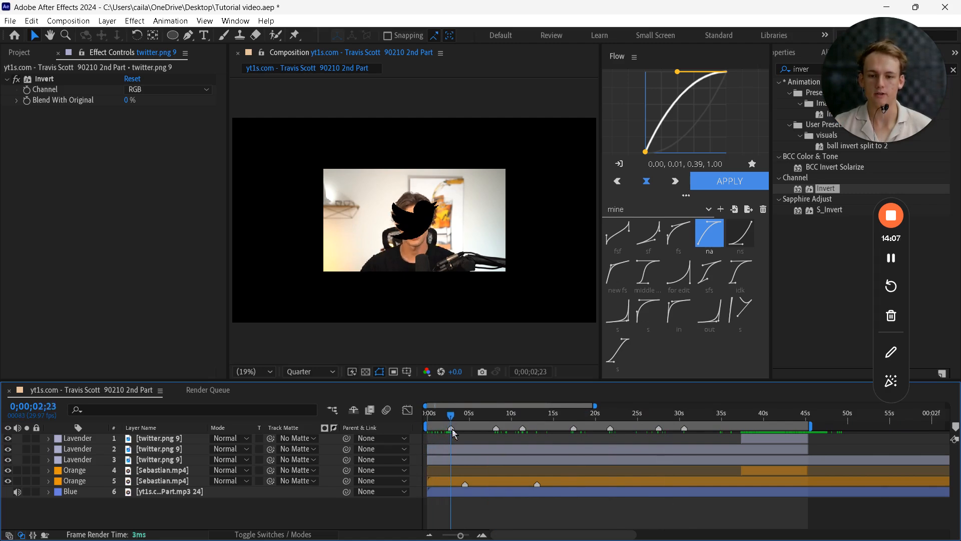
Split all layers at 0;00;02;23 and delete the segments before the split
key(ctrl+a)
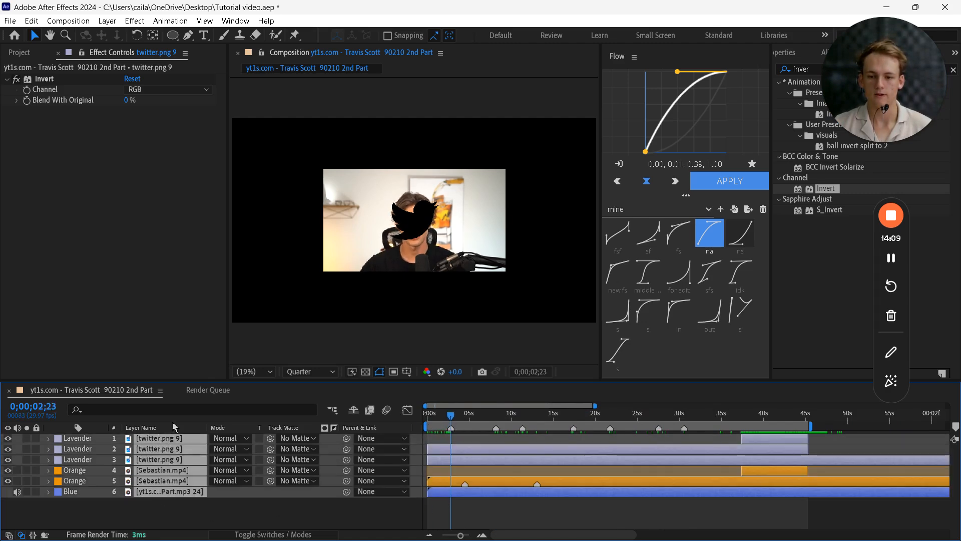
key(ctrl+shift+d)
click(442, 459)
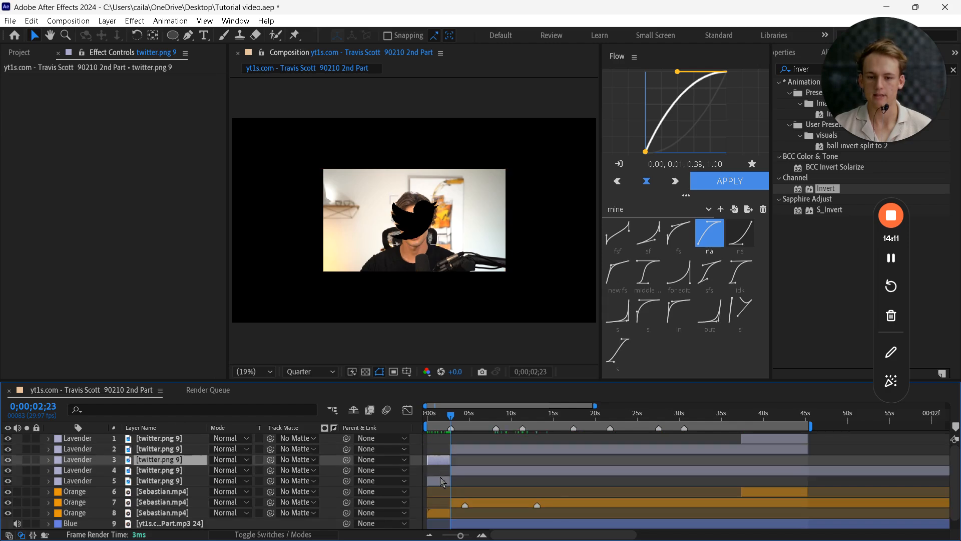
ctrl+click(442, 481)
ctrl+click(442, 513)
scroll(442, 521, down, 1)
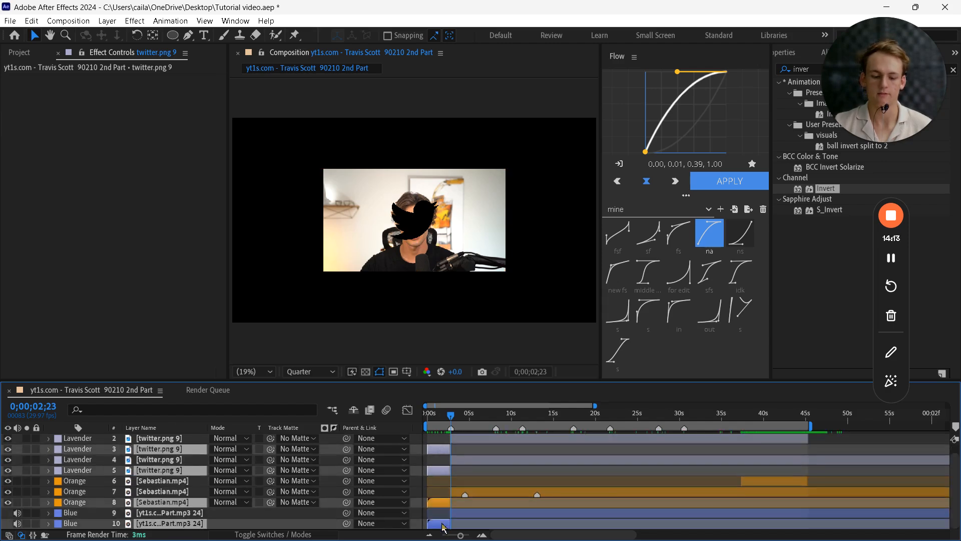
key(Delete)
Move all remaining layers earlier together so that they start at 0;00;00;00, and deselect them
drag(517, 506, 150, 437)
drag(517, 457, 492, 456)
click(483, 510)
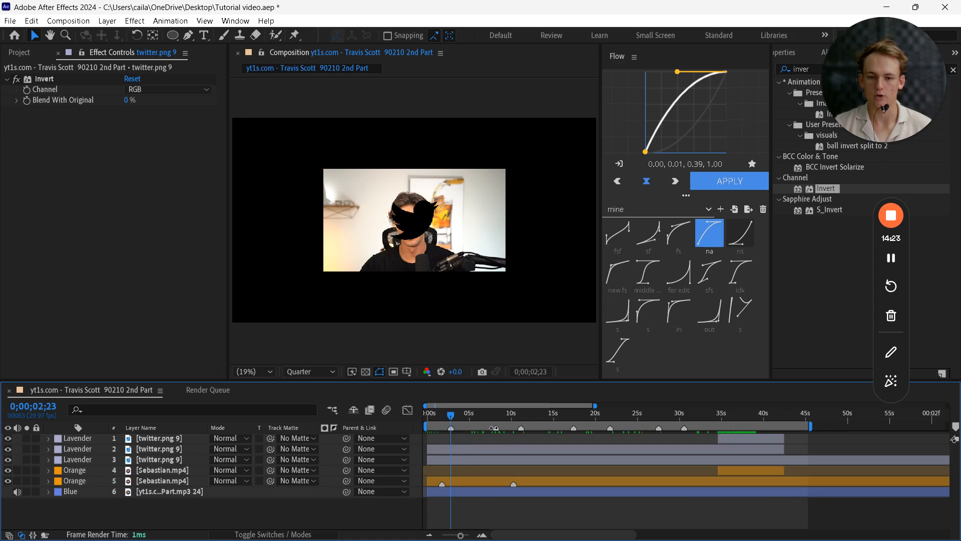
Try to remove the composition markers at about 8 and 11 seconds
ctrl+click(495, 429)
ctrl+click(521, 429)
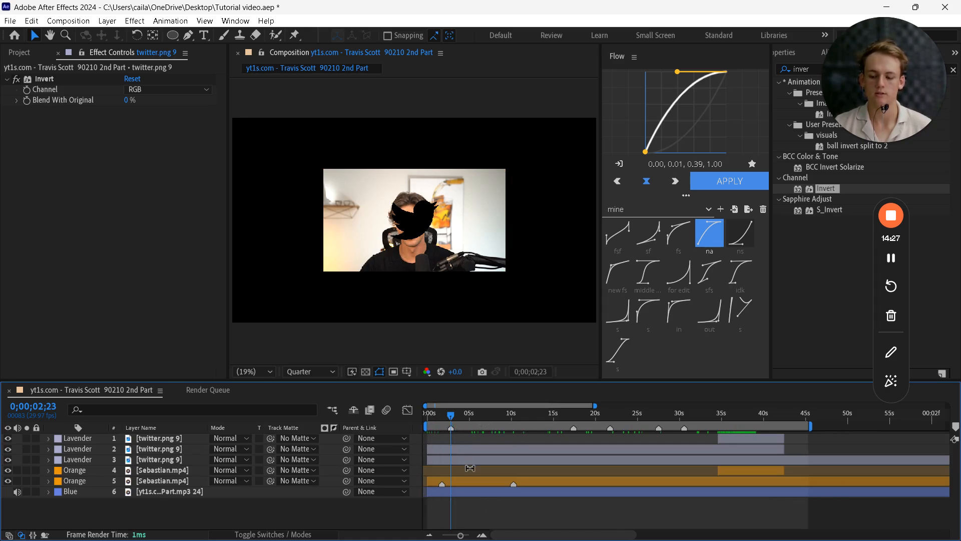
Create a null object layer and move the current time indicator to 0;00;02;20 with the null selected
right_click(559, 335)
right_click(523, 338)
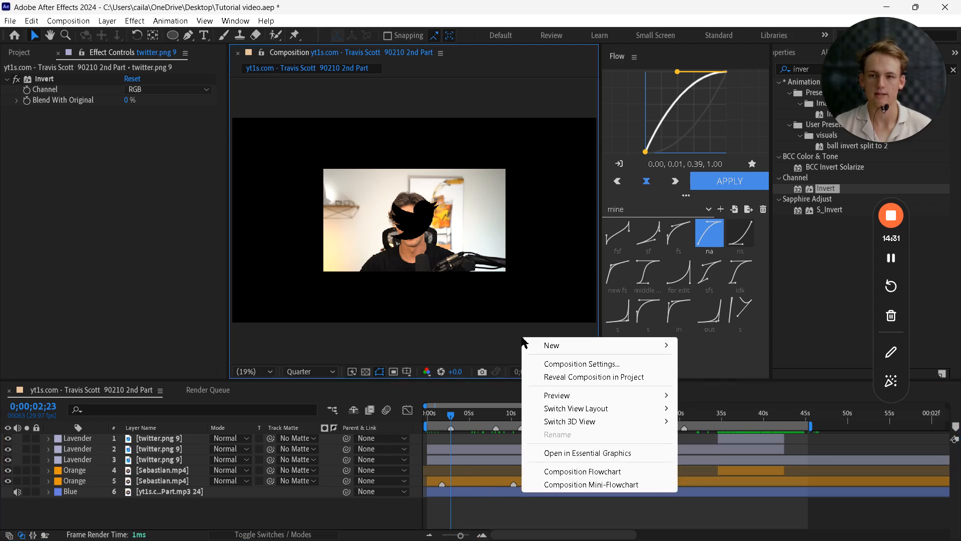
mouse_move(538, 349)
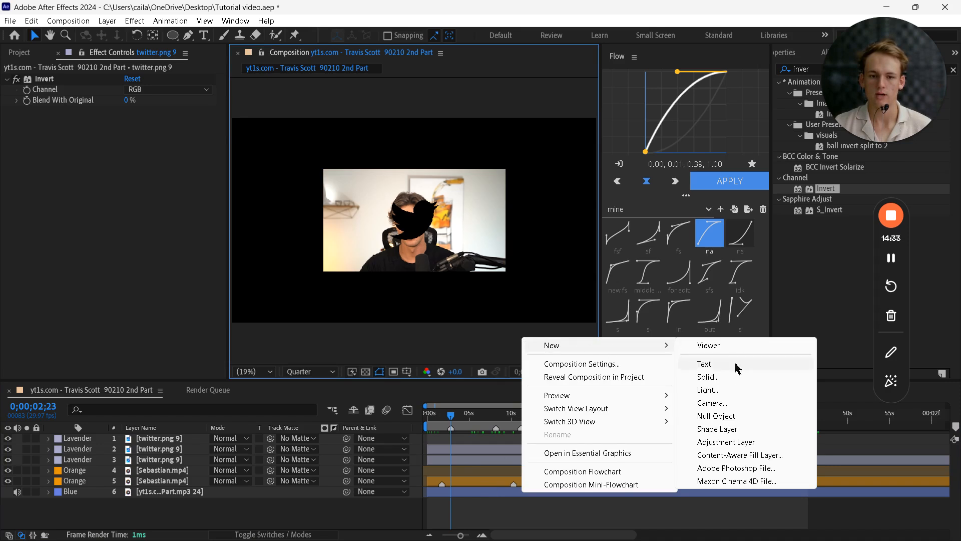
click(721, 415)
drag(449, 419, 450, 419)
click(465, 449)
click(461, 441)
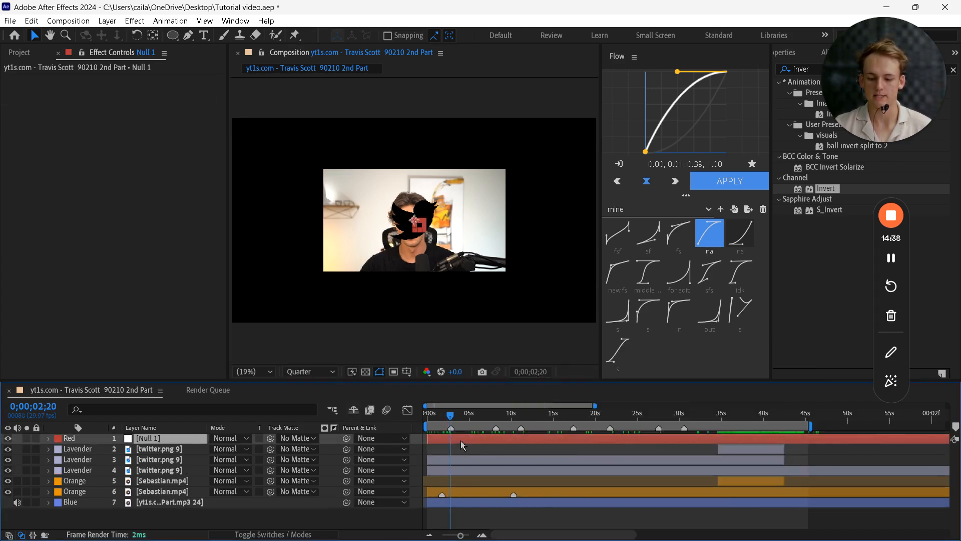
Add layer markers to the null at 0;00;02;20 and about 7, 11 and 13 seconds, and return to the 0;00;02;20 marker
click(490, 418)
key(KP_Multiply)
click(517, 417)
key(KP_Multiply)
click(536, 419)
key(KP_Multiply)
click(452, 419)
key(j)
key(j)
key(k)
Split the null, video, image and audio layers at 0;00;02;20 and delete their segments before that time
drag(153, 512, 154, 435)
key(ctrl+shift+d)
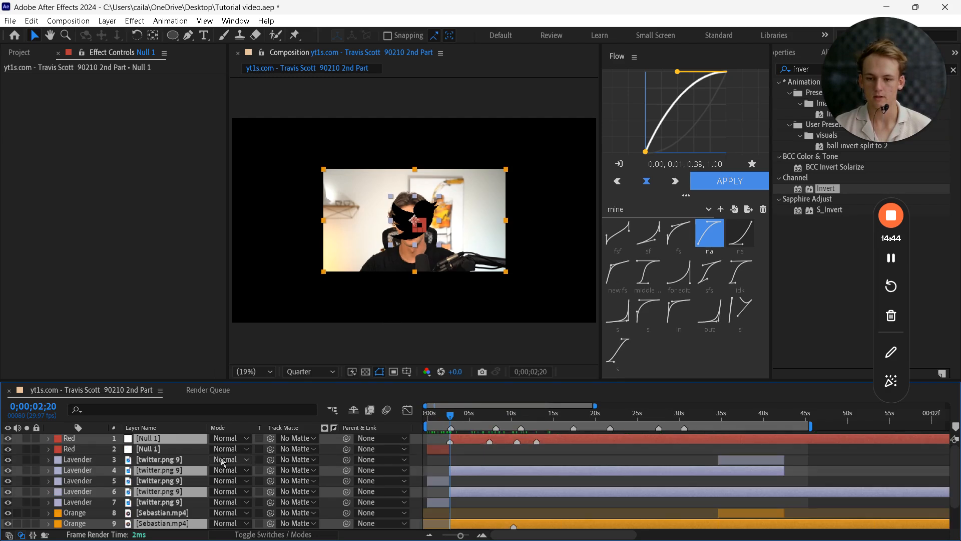
click(176, 451)
ctrl+click(188, 482)
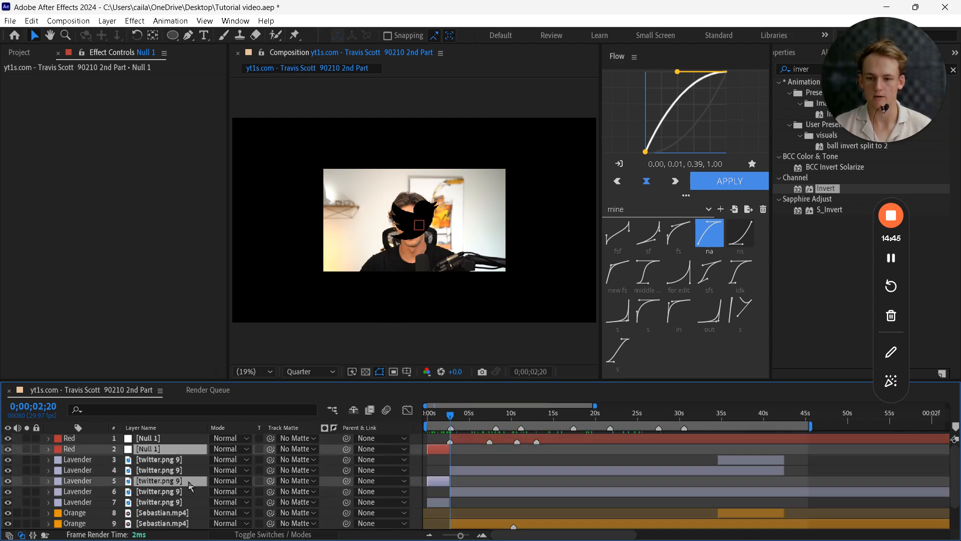
ctrl+click(438, 502)
scroll(441, 504, down, 2)
ctrl+click(445, 524)
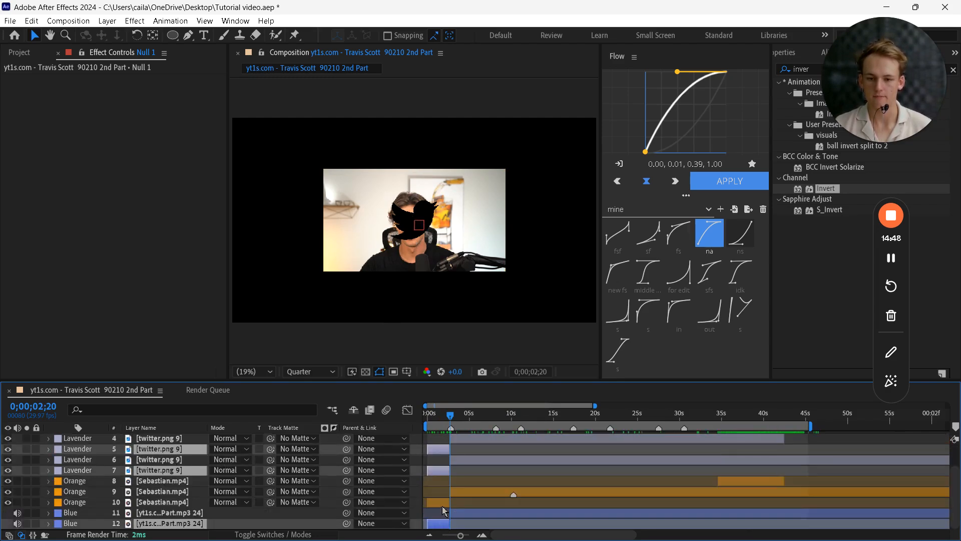
ctrl+click(443, 502)
key(Delete)
Shift all layers, including the null, back to 0;00;00;00 and move the current time indicator to 0;00;11;05
click(473, 503)
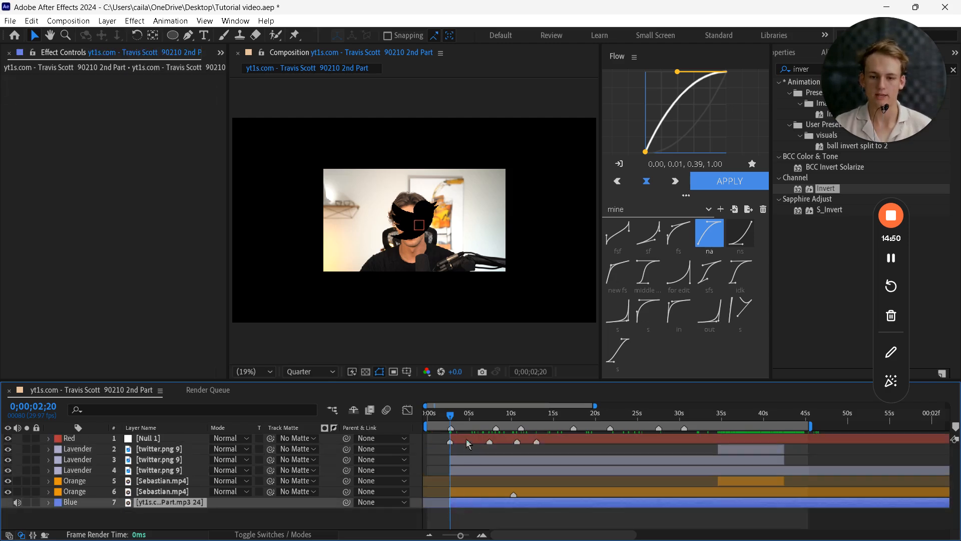
key(ctrl+a)
drag(466, 444, 522, 418)
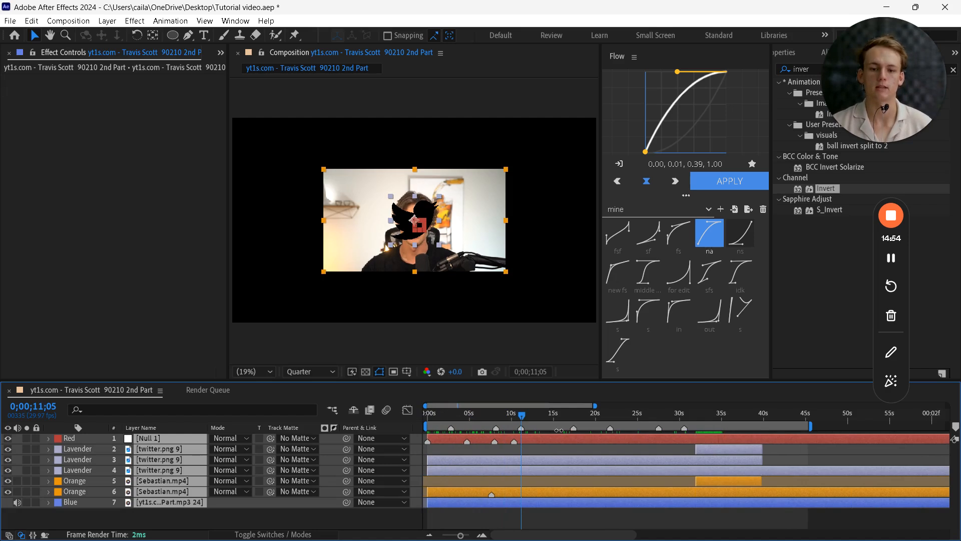
Delete all composition markers and move the current time indicator to 0;00;10;04
right_click(449, 429)
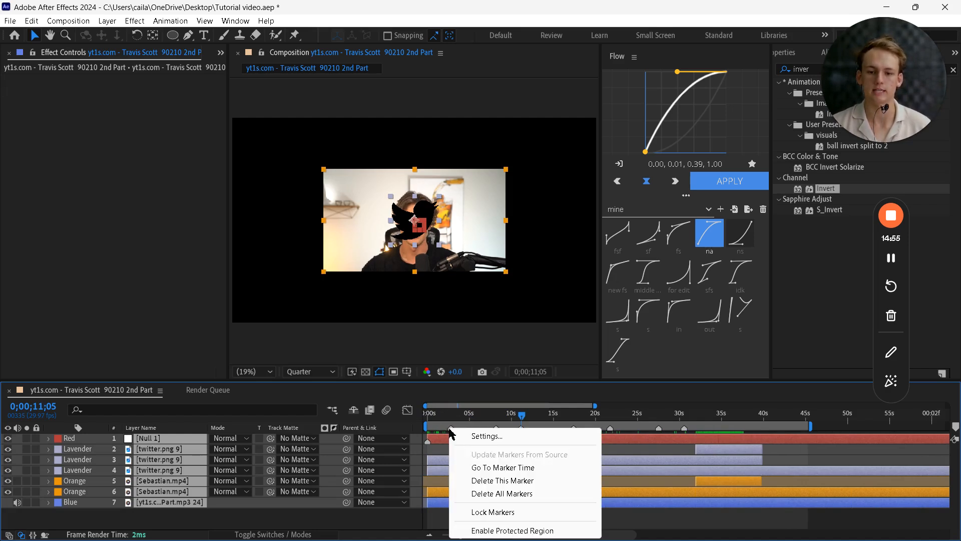
click(484, 493)
drag(519, 419, 512, 418)
Deselect all layers and delete the Null 1 layer with its markers
click(544, 449)
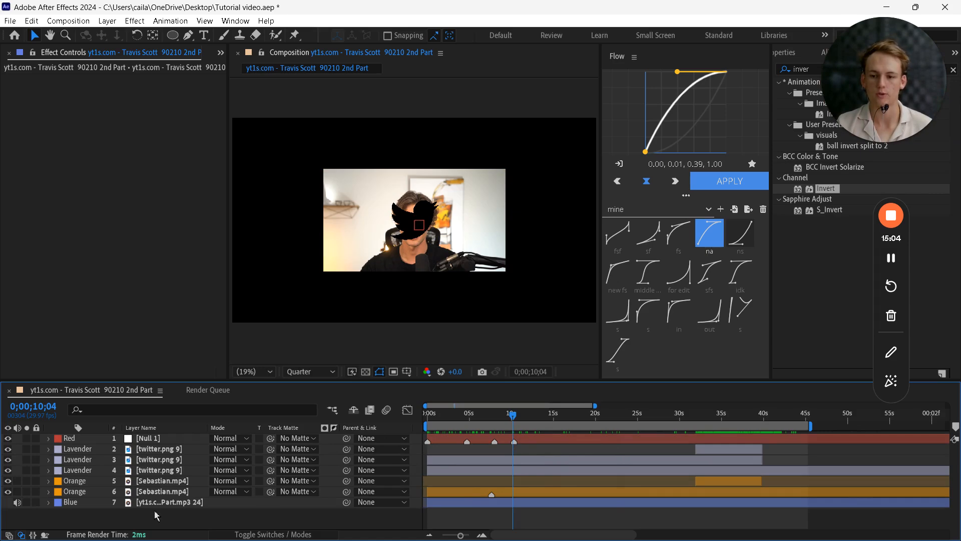
click(169, 442)
key(Delete)
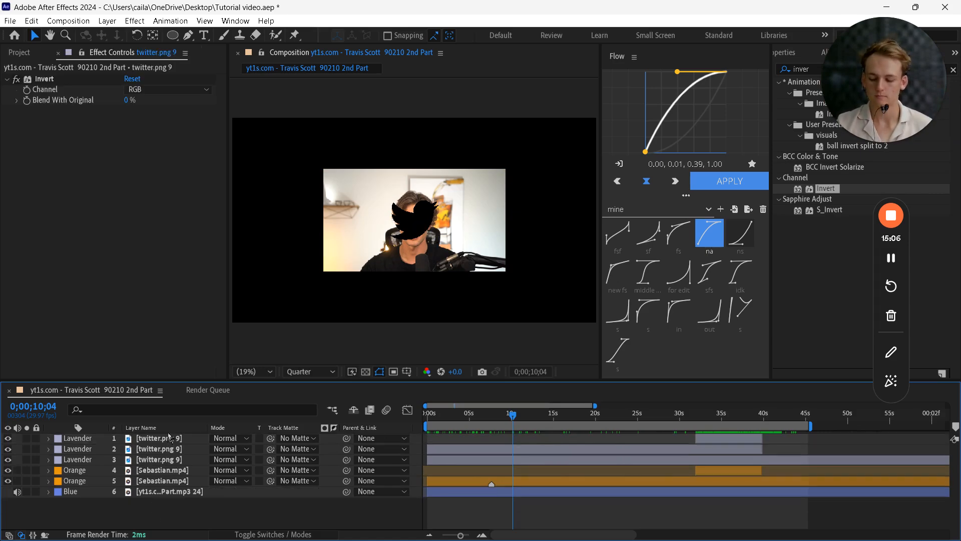
Go back to the PowerPoint slide show and reveal the "Lock tracks" point
key(super)
mouse_move(302, 529)
click(358, 461)
key(Right)
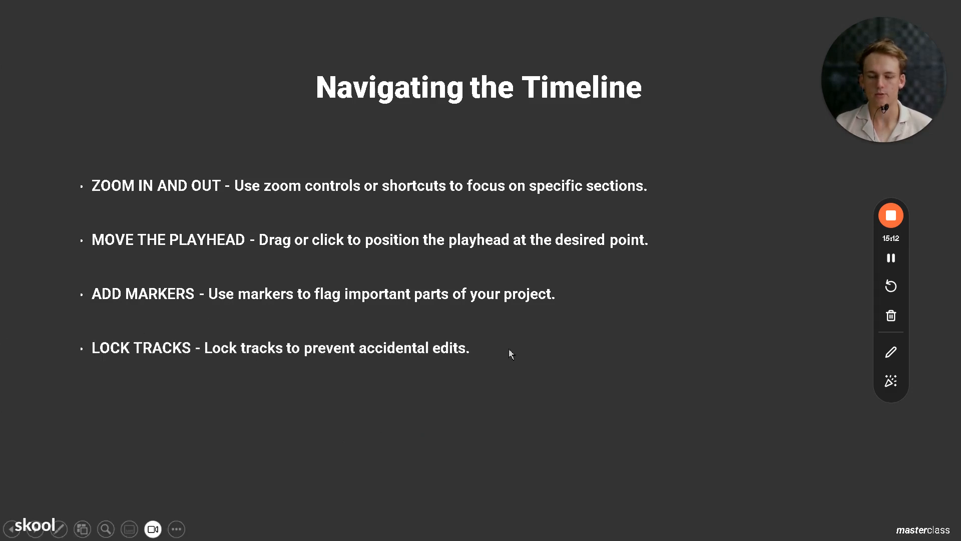
Switch to After Effects and try out the lock switches of the six timeline layers
key(super)
mouse_move(301, 527)
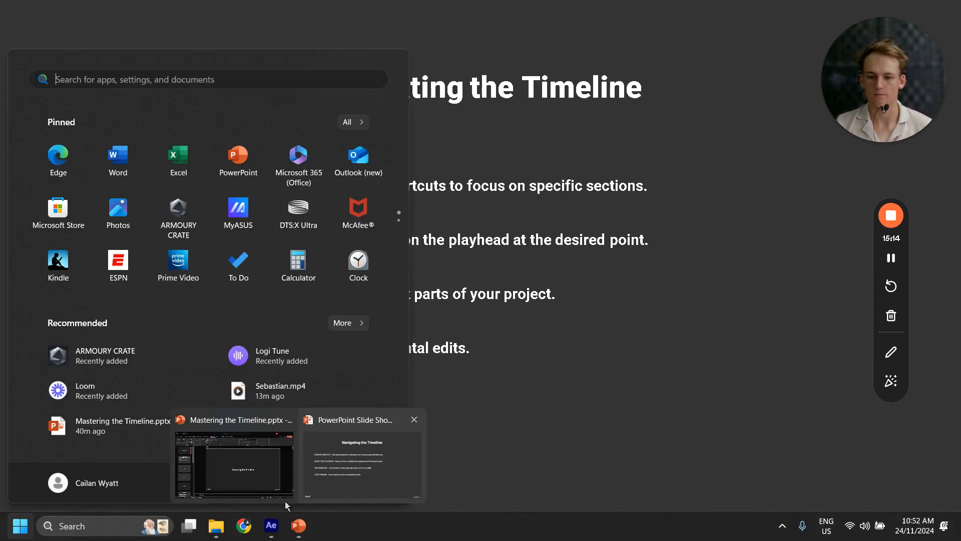
click(320, 484)
drag(36, 438, 39, 504)
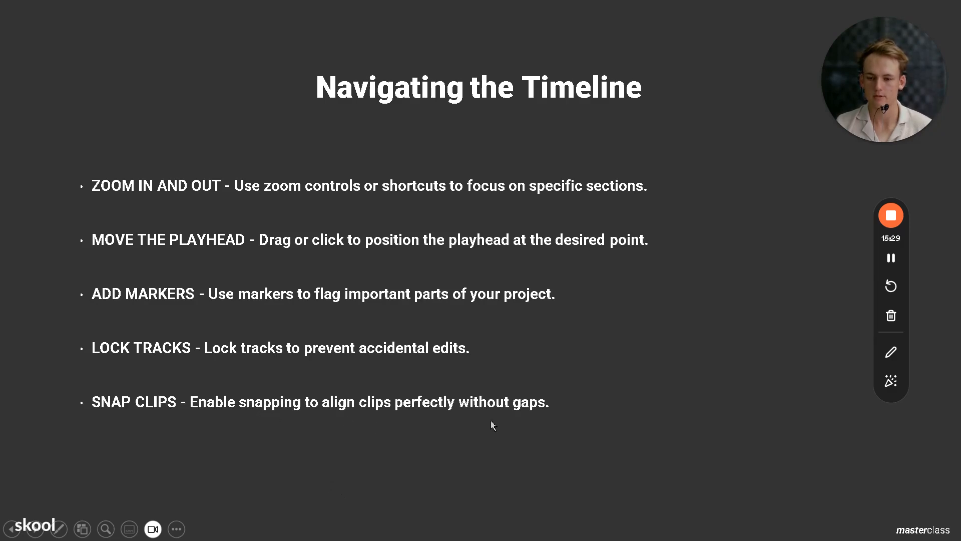
Switch from the slide show to After Effects and change the workspace to Default
key(super)
click(272, 526)
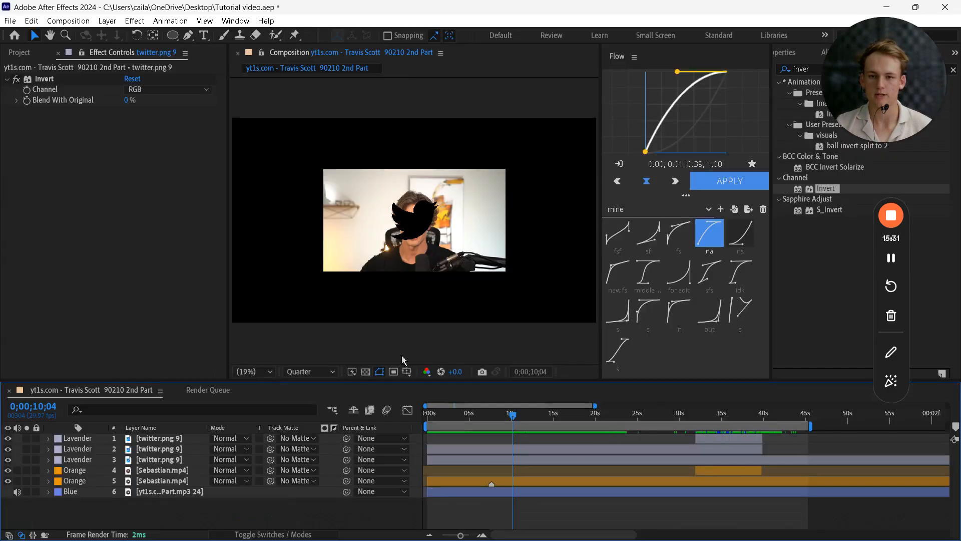
click(235, 21)
mouse_move(279, 31)
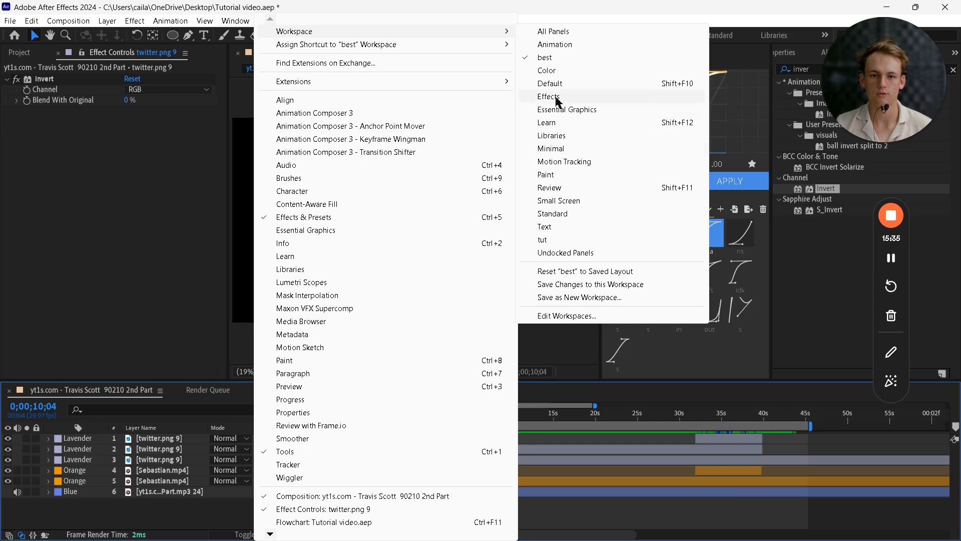
click(556, 85)
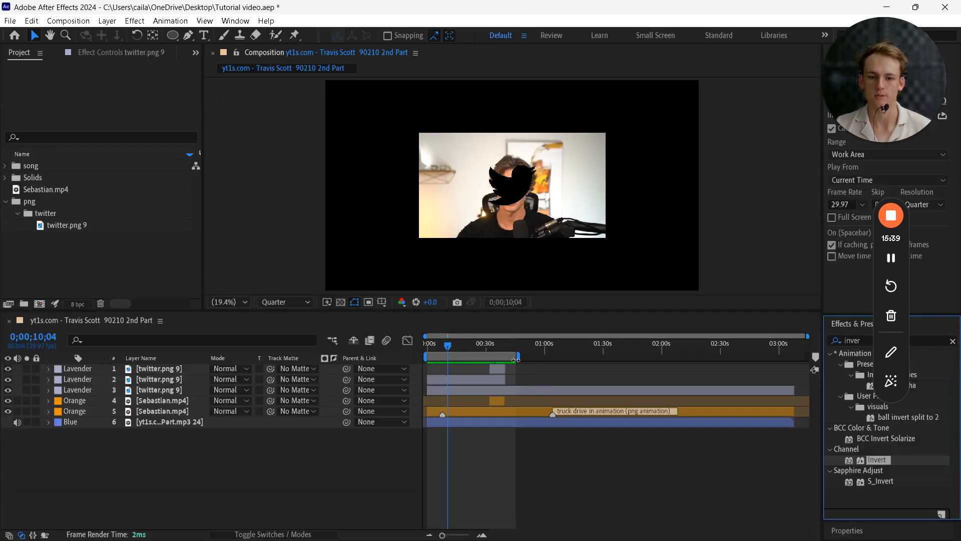
Extend the end of the work area to about 02:05 and move the current time indicator to 0;00;39;25
drag(509, 357, 664, 357)
drag(581, 356, 506, 356)
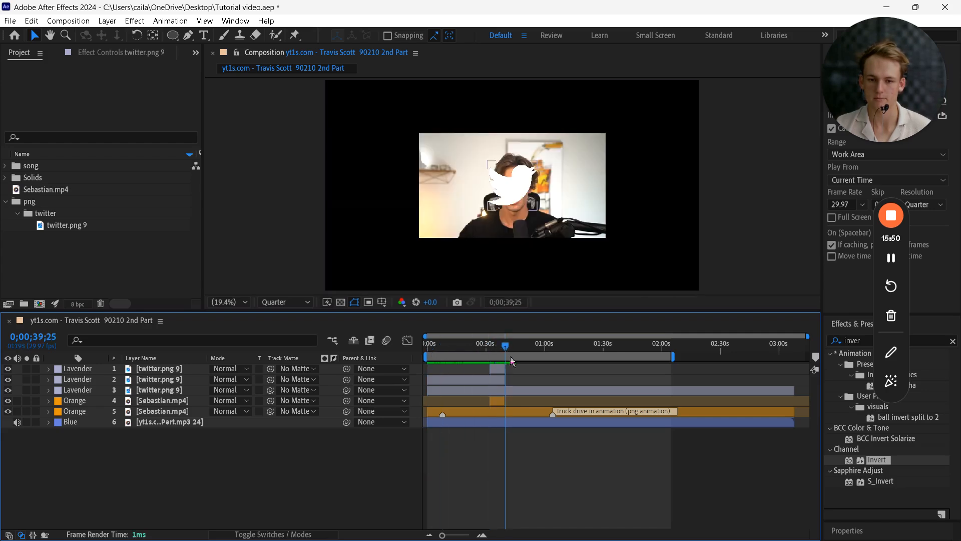
Return to the PowerPoint slide show and advance to the "Selection tool" point under Key Tools and Navigation
key(super)
click(300, 529)
click(332, 461)
click(466, 352)
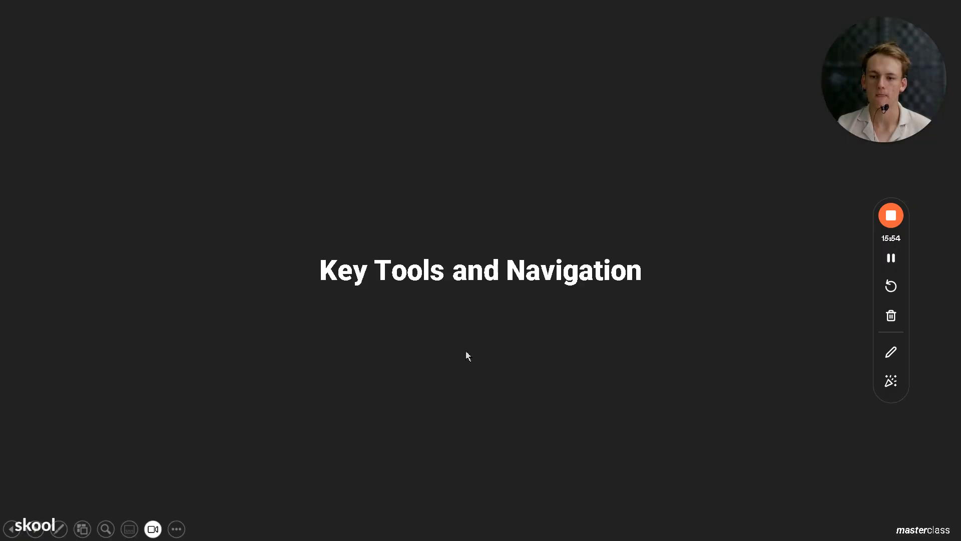
click(475, 291)
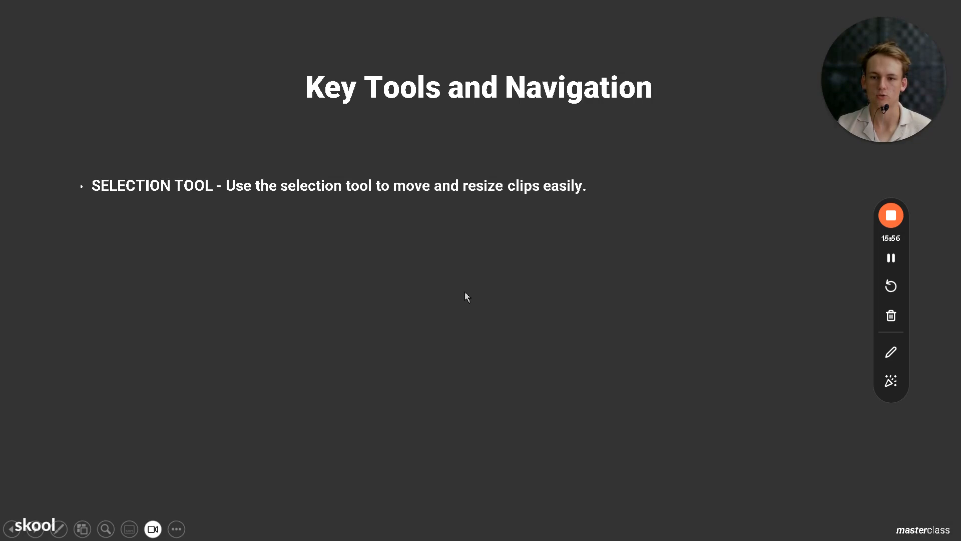
Switch to After Effects, move the current time indicator to 0;00;26;17 and select the third twitter.png 9 layer
key(super)
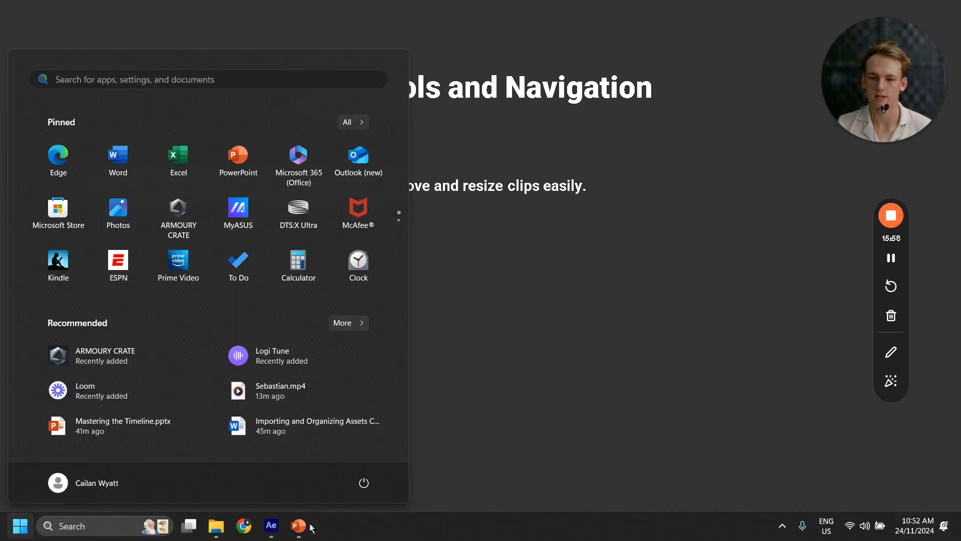
mouse_move(302, 528)
click(364, 467)
key(super)
mouse_move(271, 525)
click(273, 460)
click(495, 457)
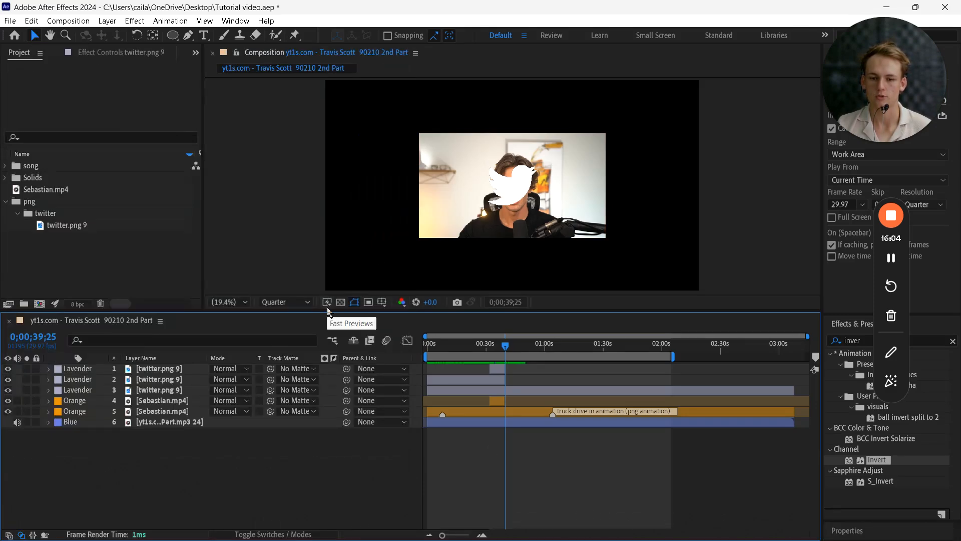
drag(504, 349, 479, 347)
click(472, 390)
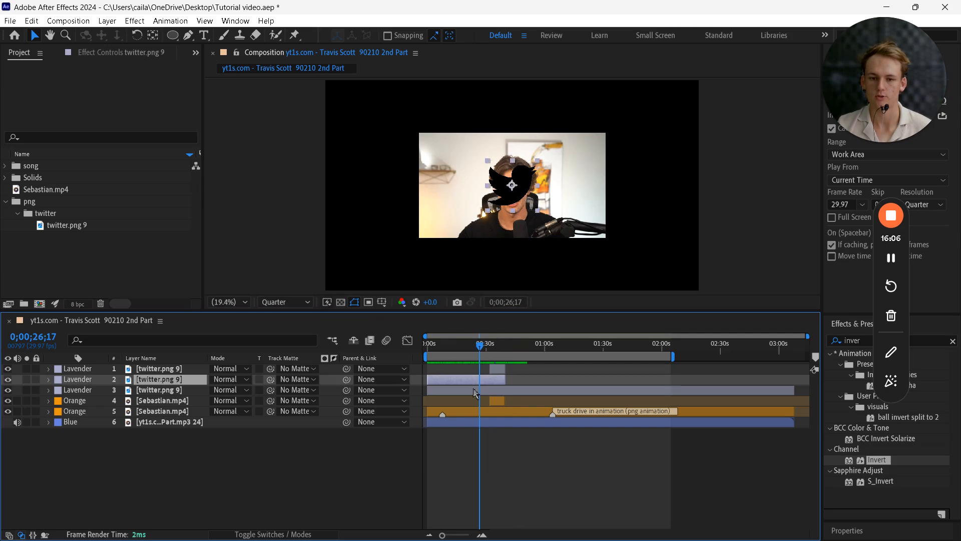
Go back to the PowerPoint slide show and reveal the "Razor tool" point
key(super)
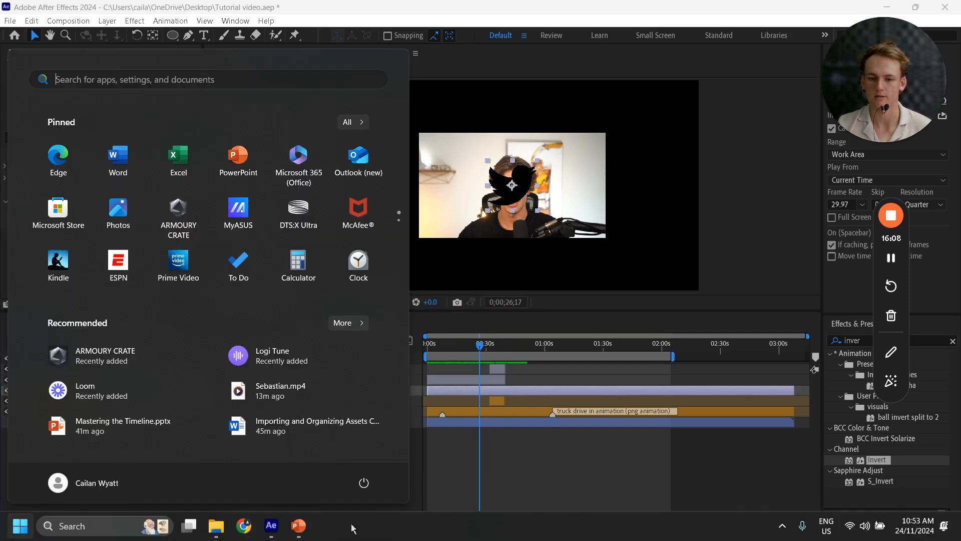
click(300, 529)
click(377, 456)
click(471, 328)
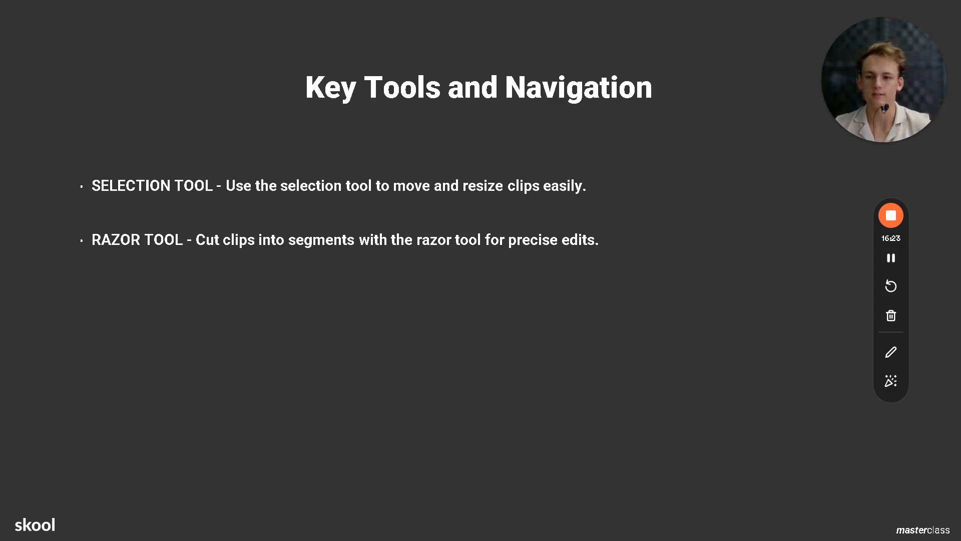
Switch to After Effects, look up the "split la" command in the Keyboard Shortcuts editor and close it without changes
key(super)
mouse_move(273, 525)
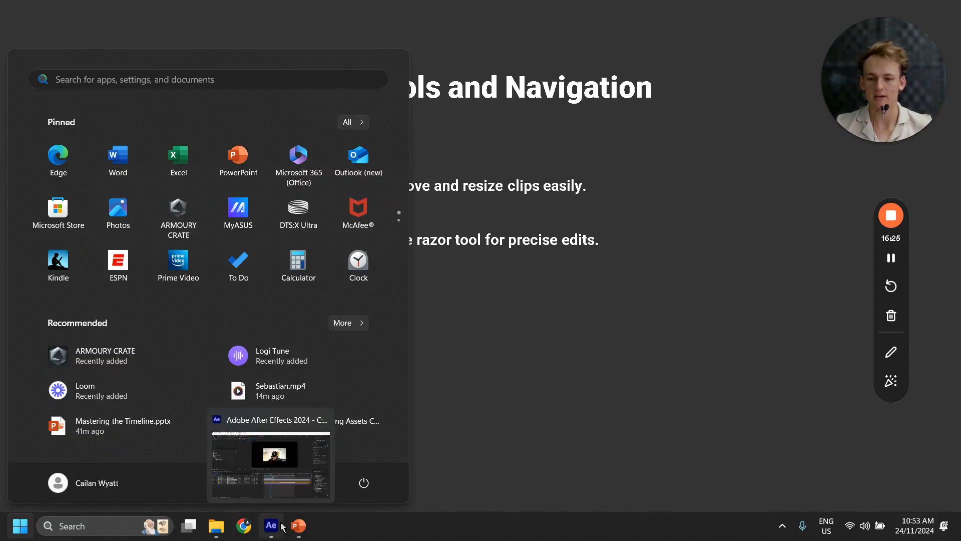
click(270, 456)
click(31, 20)
click(75, 397)
text(split la)
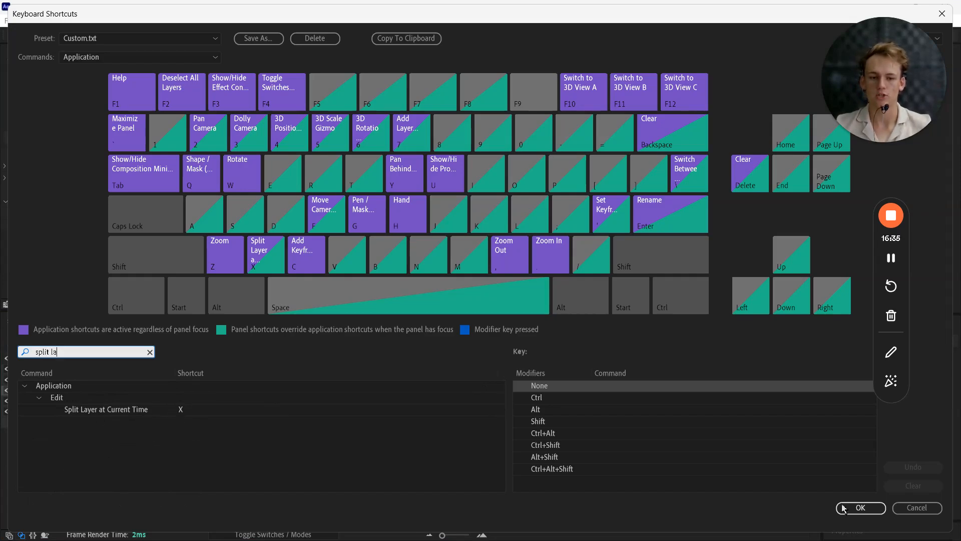
click(912, 508)
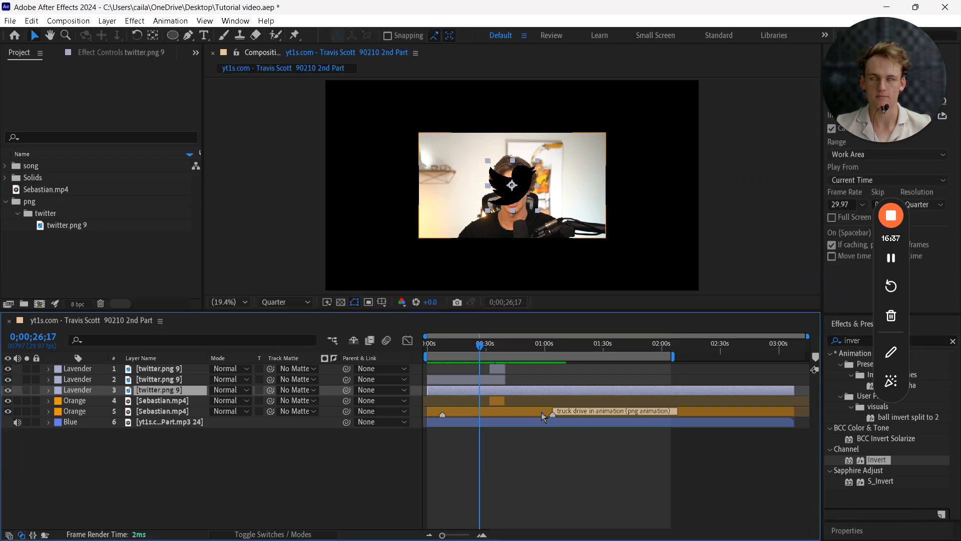
Split the second twitter.png 9 layer at 0;00;17;16 and deselect all layers
click(481, 455)
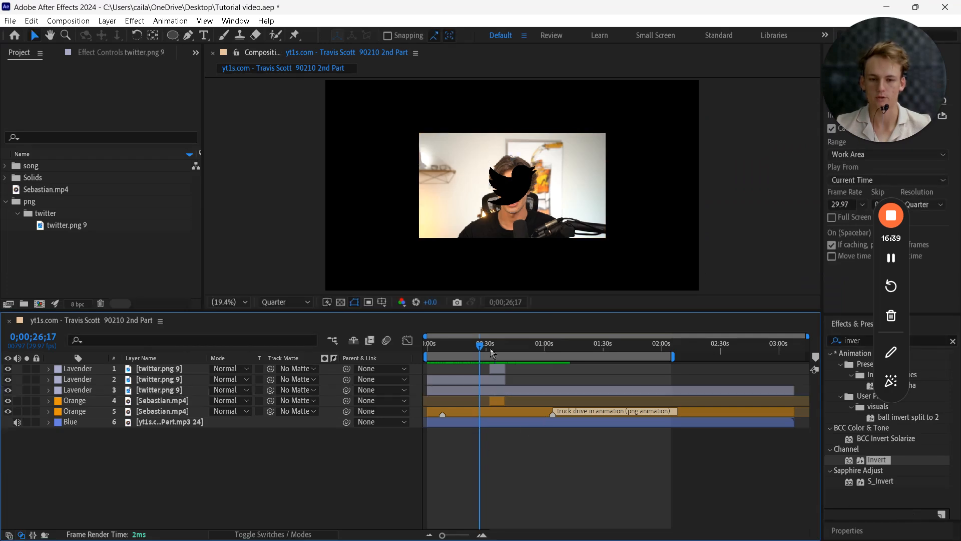
mouse_move(480, 345)
mouse_down()
mouse_move(451, 344)
mouse_move(487, 355)
mouse_up()
scroll(458, 386, up, 3)
scroll(497, 358, up, 2)
scroll(495, 386, up, 4)
click(495, 383)
key(ctrl+shift+d)
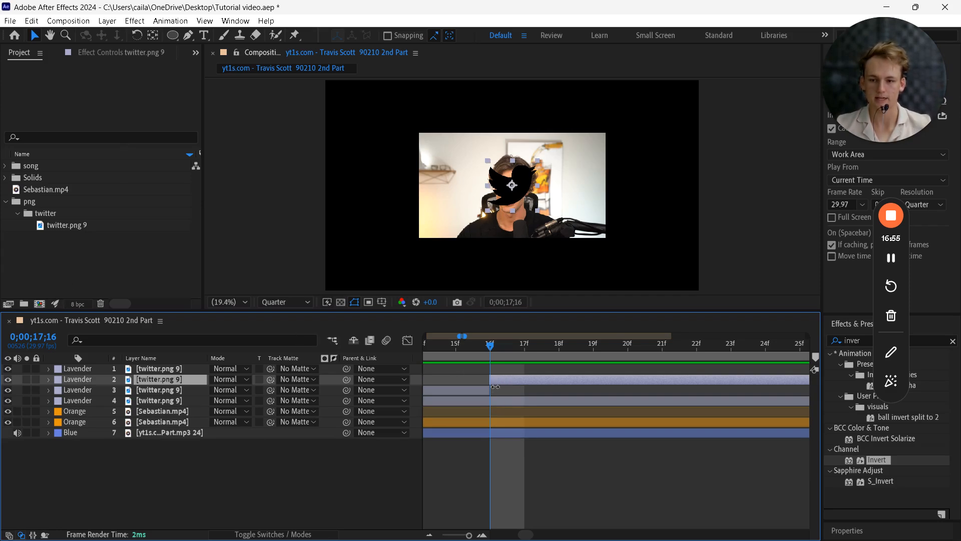
click(514, 369)
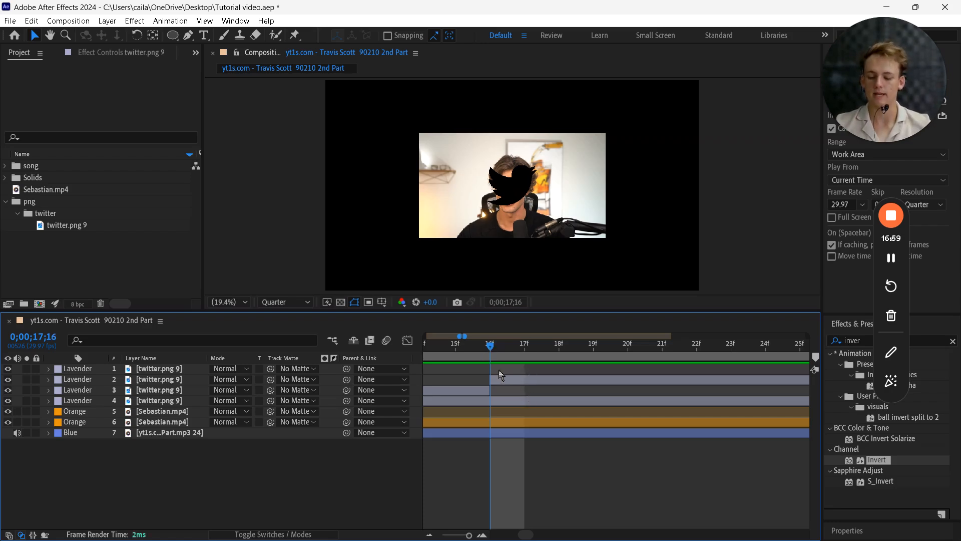
Undo the layer split and move the current time indicator back to 0;00;00;00
key(ctrl+z)
scroll(490, 378, down, 6)
drag(490, 345, 413, 343)
scroll(467, 428, down, 4)
key(Home)
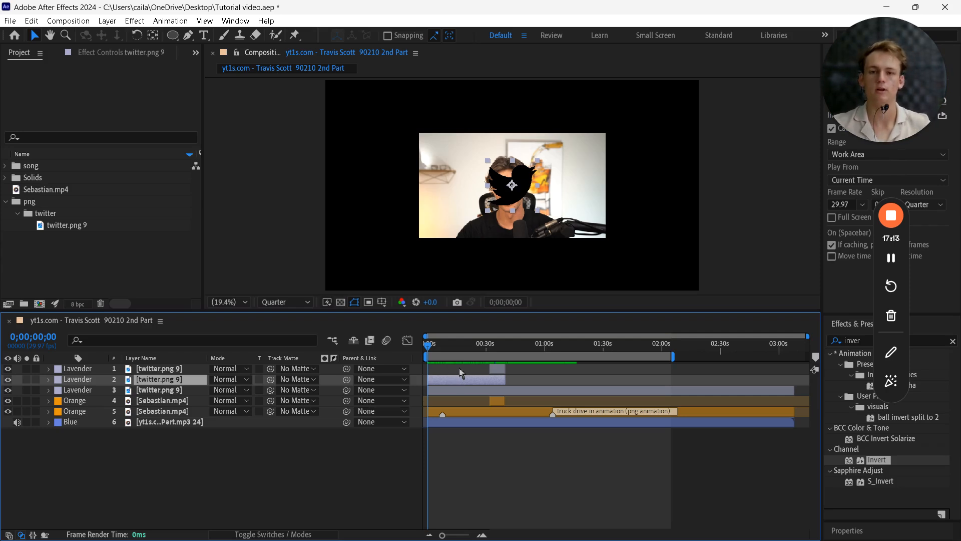
Go back to the PowerPoint slide show and reveal the "Zoom tool" point
key(super)
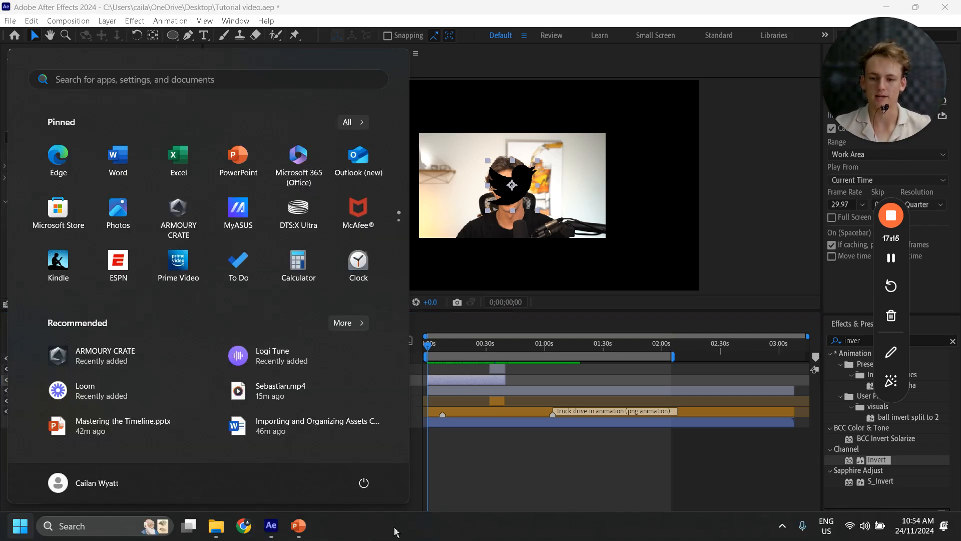
mouse_move(298, 526)
click(349, 475)
key(Right)
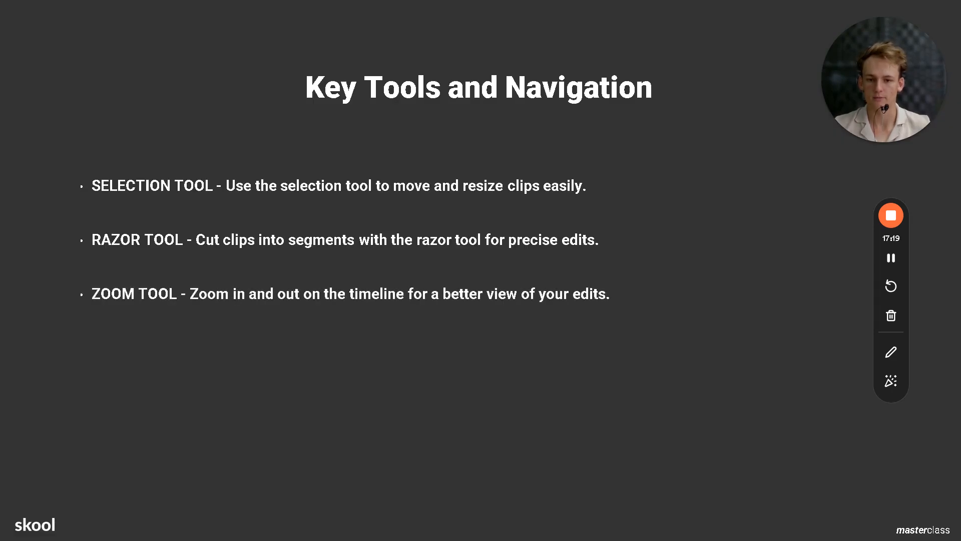
Switch to After Effects and zoom the timeline in to frame level at its start and back out
key(super)
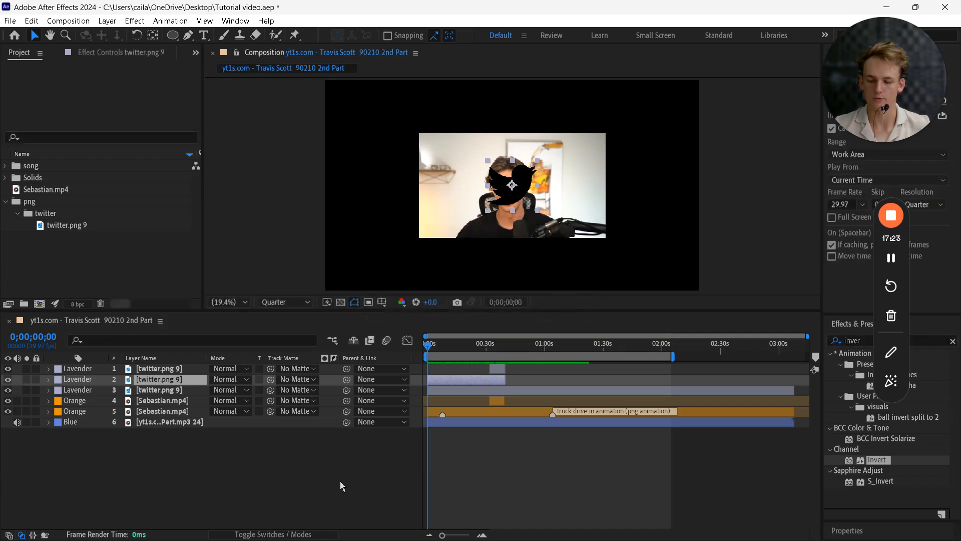
key(equal)
key(equal)
key(equal)
key(equal)
key(equal)
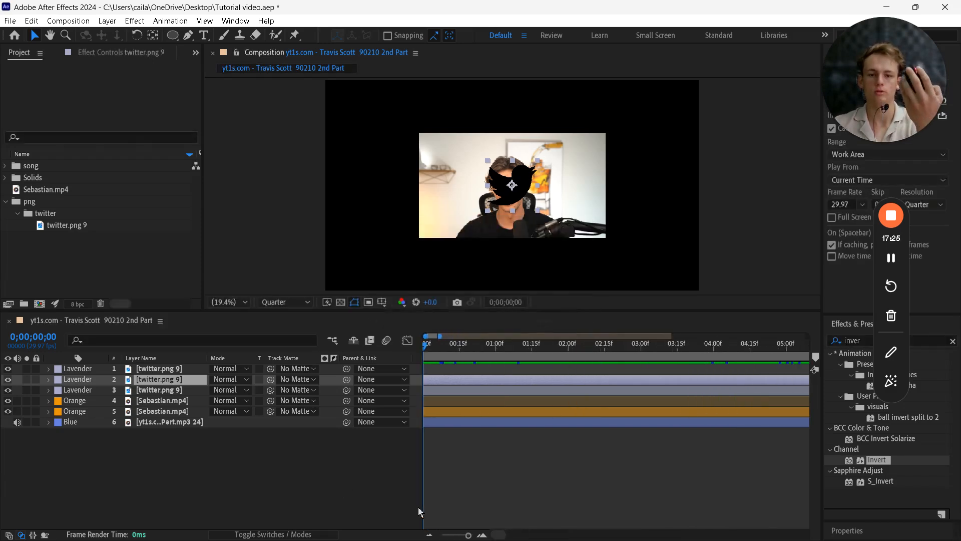
key(minus)
key(minus)
key(minus)
key(minus)
key(minus)
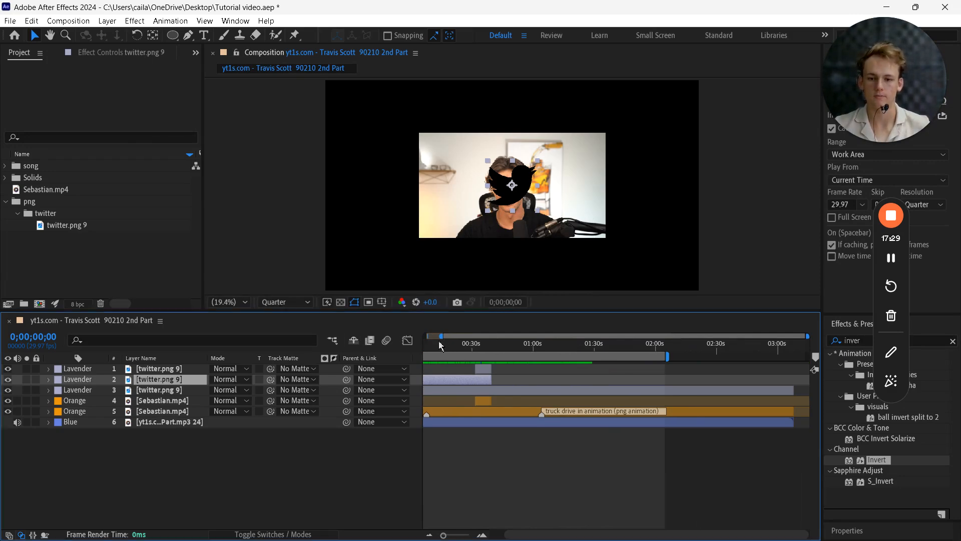
Go back to the PowerPoint slide show and reveal the "Navigation shortcuts" point
key(super)
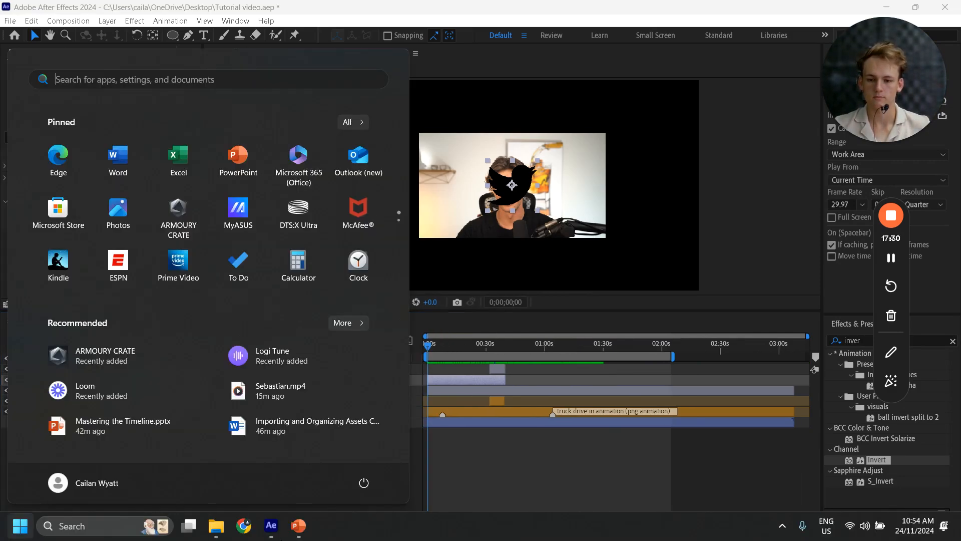
click(298, 526)
click(493, 215)
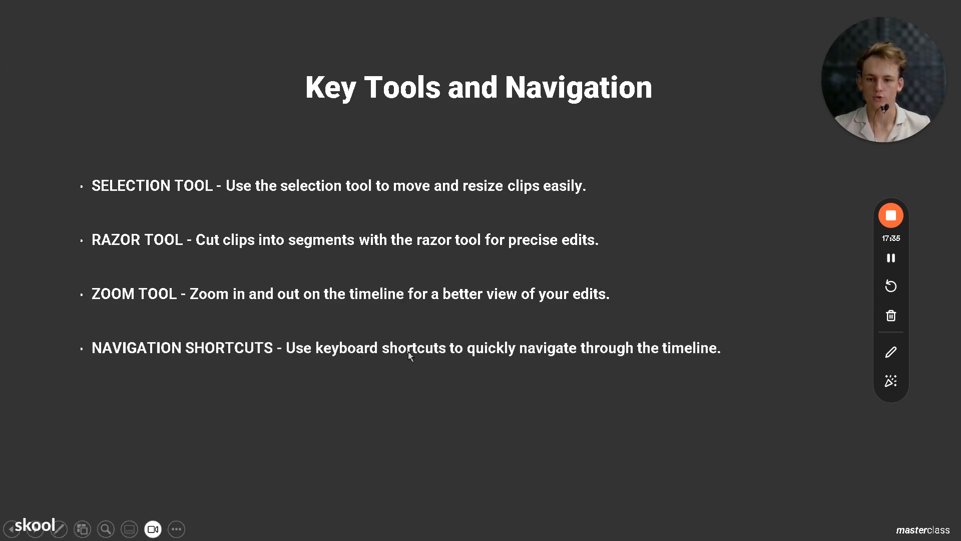
Switch to After Effects and scrub the current time indicator to 0;00;44;15 and back to 0;00;00;00
key(super)
click(271, 525)
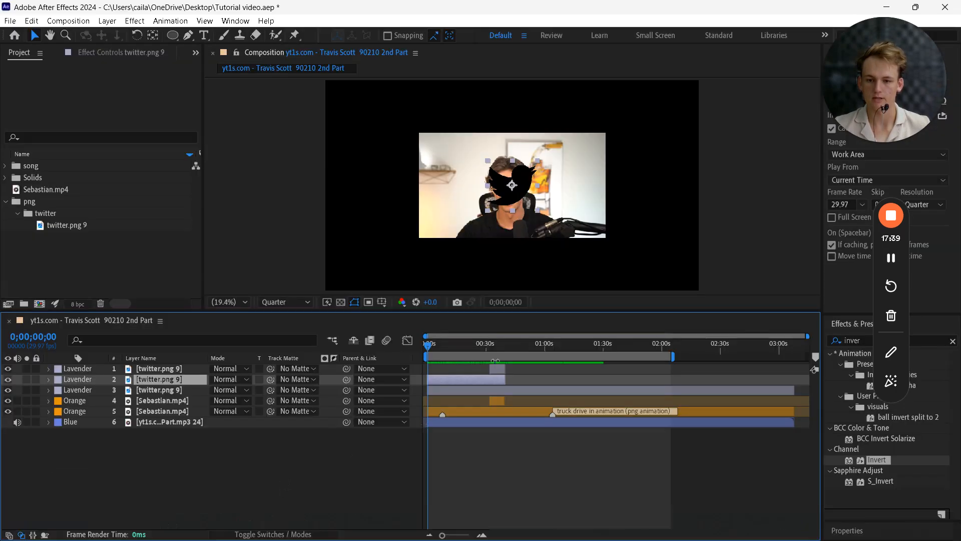
drag(438, 347, 514, 349)
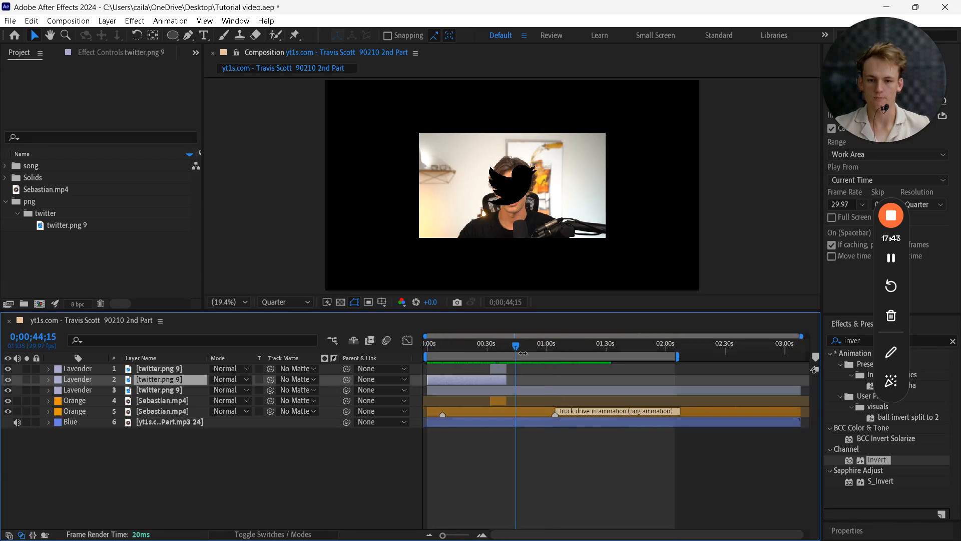
drag(515, 348, 428, 421)
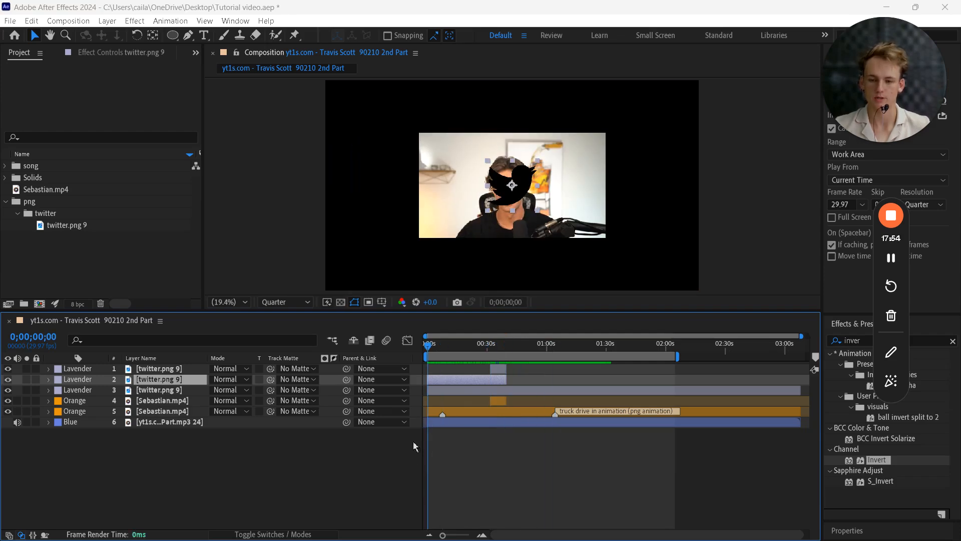
Go back to the PowerPoint slide show and reveal the "Playback controls" point
key(super)
mouse_move(300, 525)
click(376, 455)
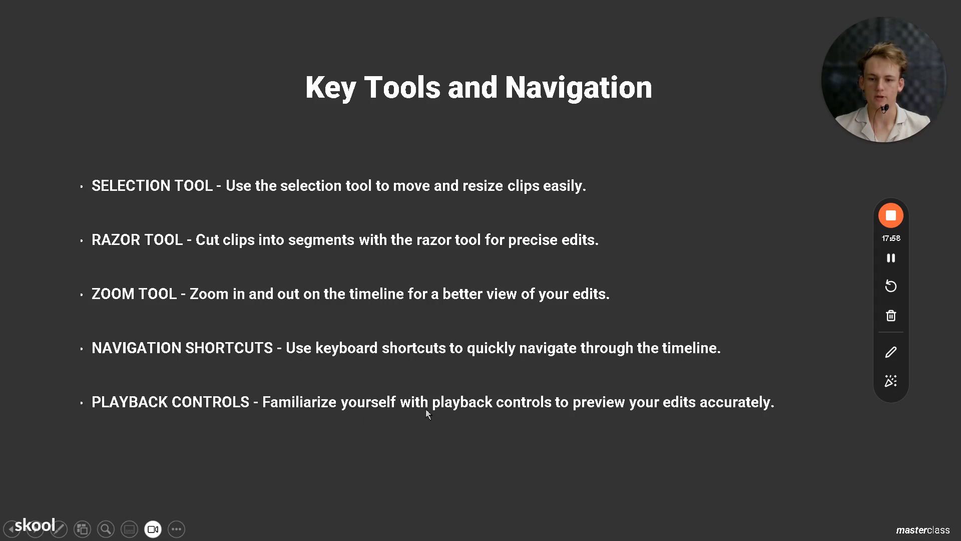
Switch to After Effects and uncover the Preview panel to examine its playback controls and settings
key(super)
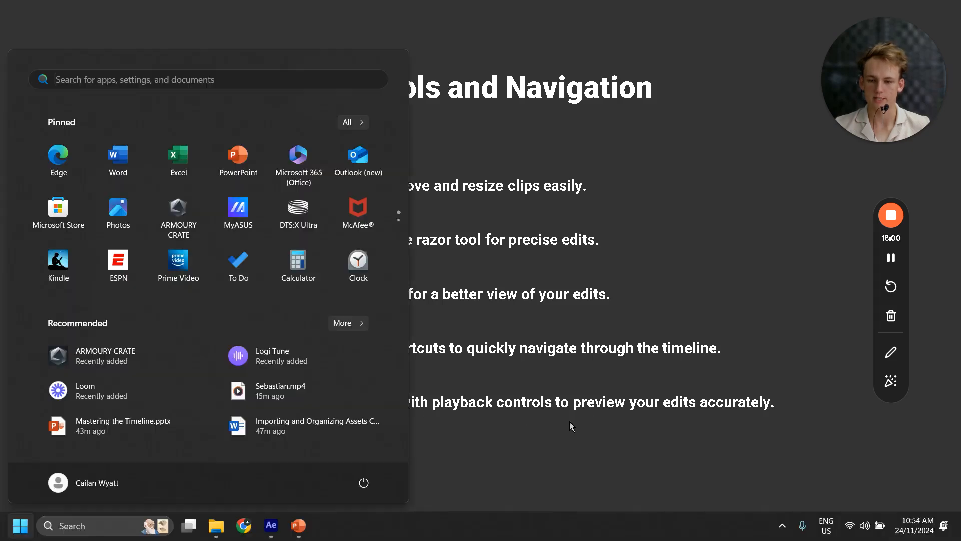
click(271, 525)
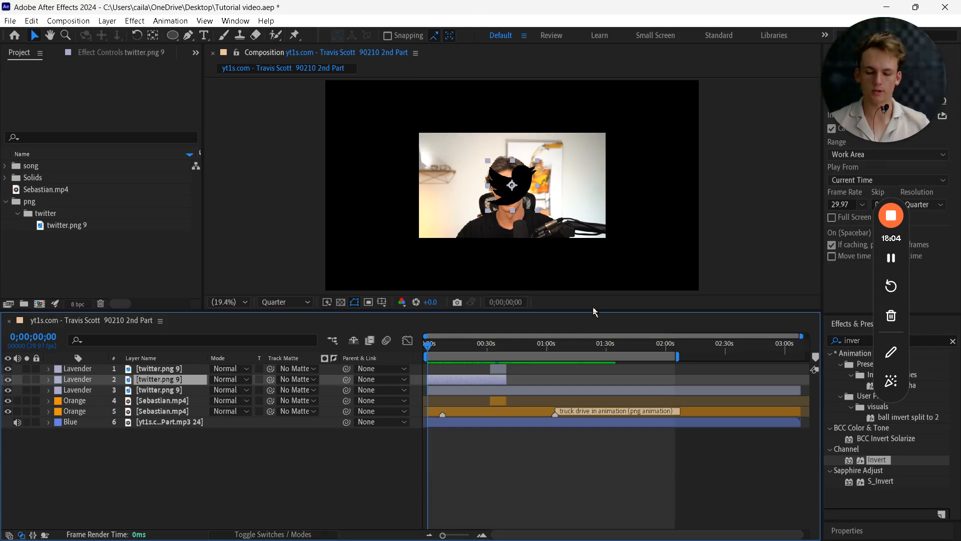
drag(839, 102, 33, 98)
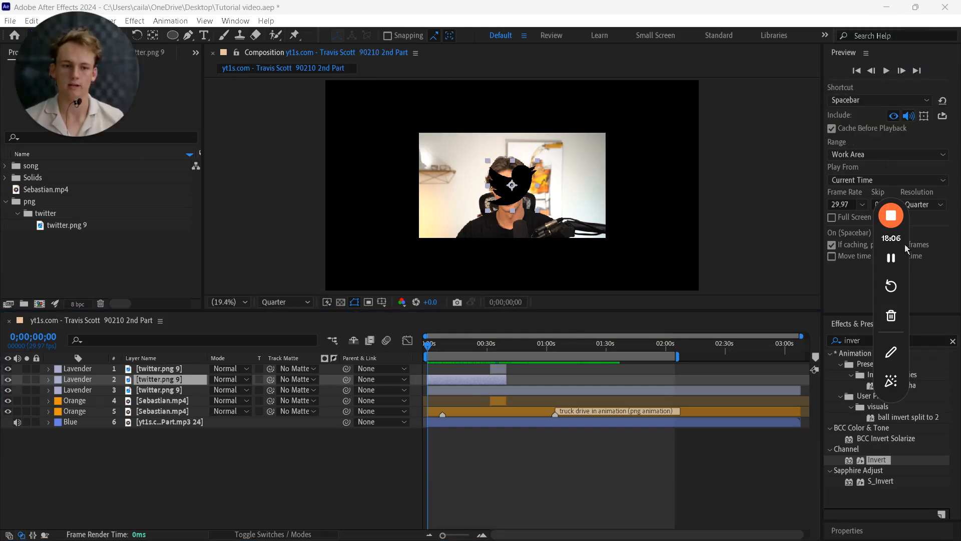
drag(346, 340, 60, 257)
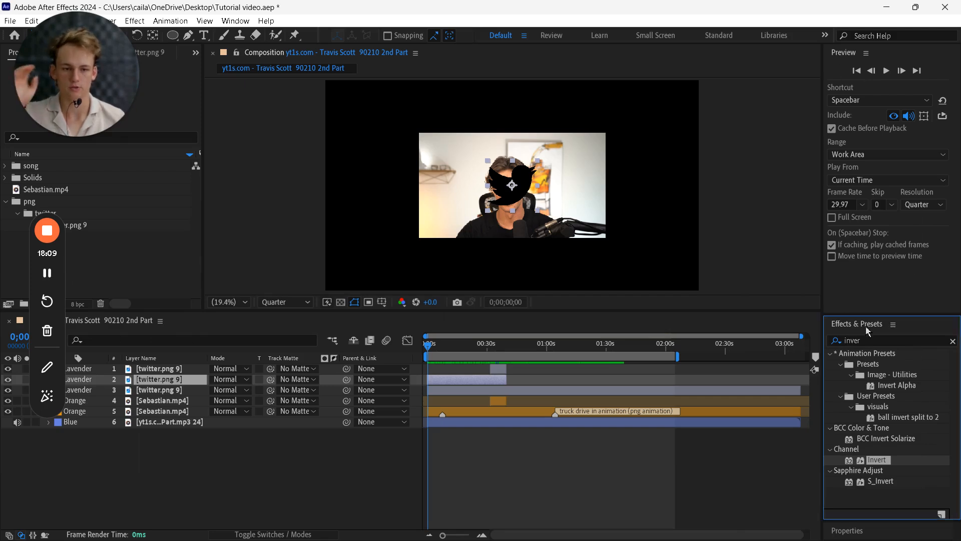
Close the Effects & Presets panel
click(893, 324)
click(862, 89)
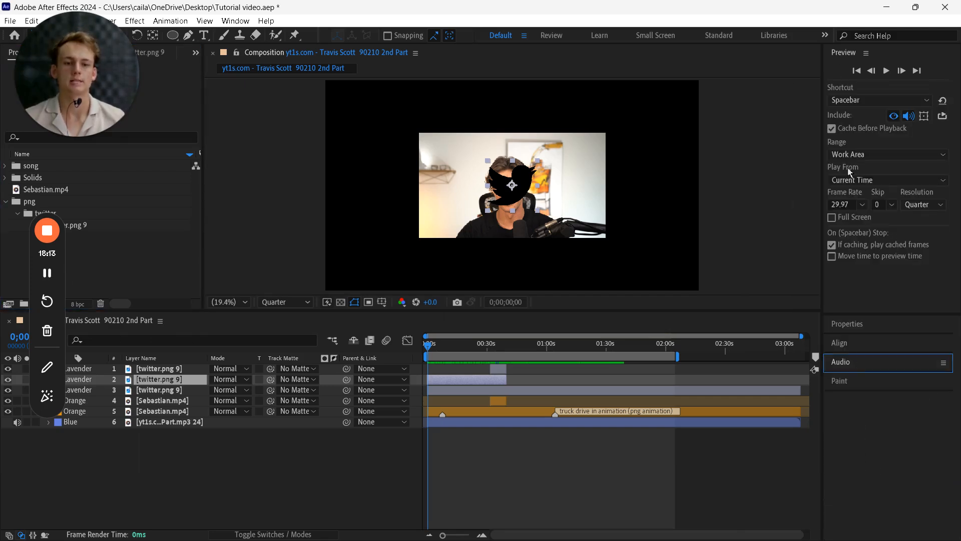
Preview the composition and mute the audio of the mp3 layer
key(space)
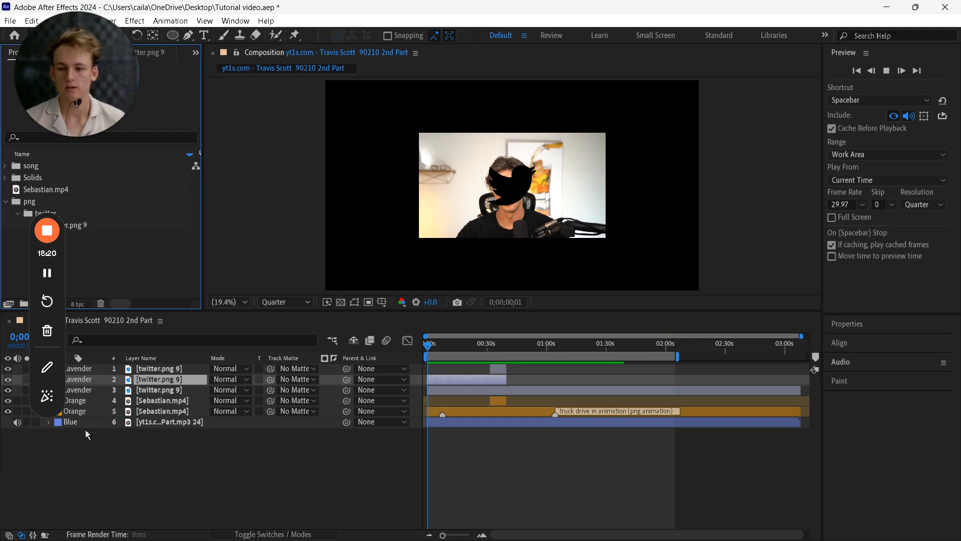
click(17, 423)
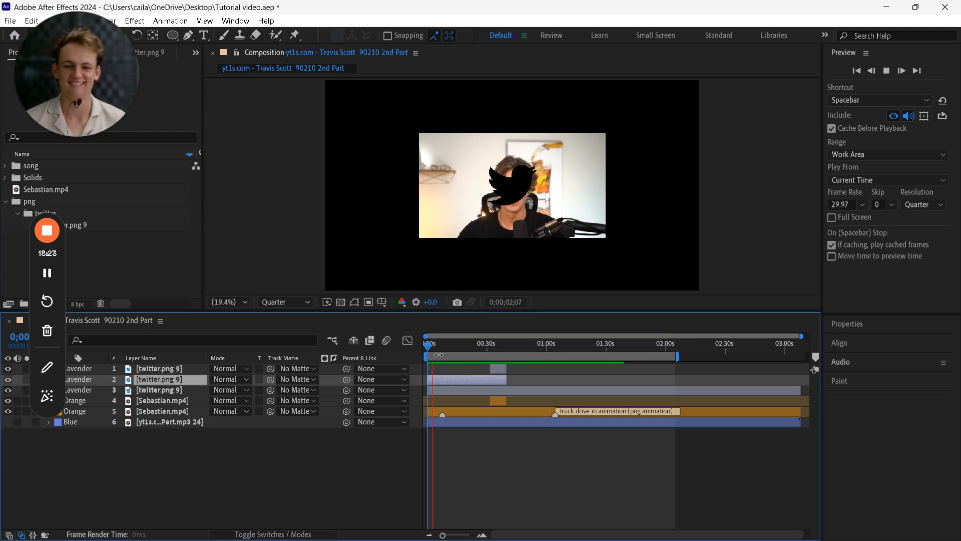
key(space)
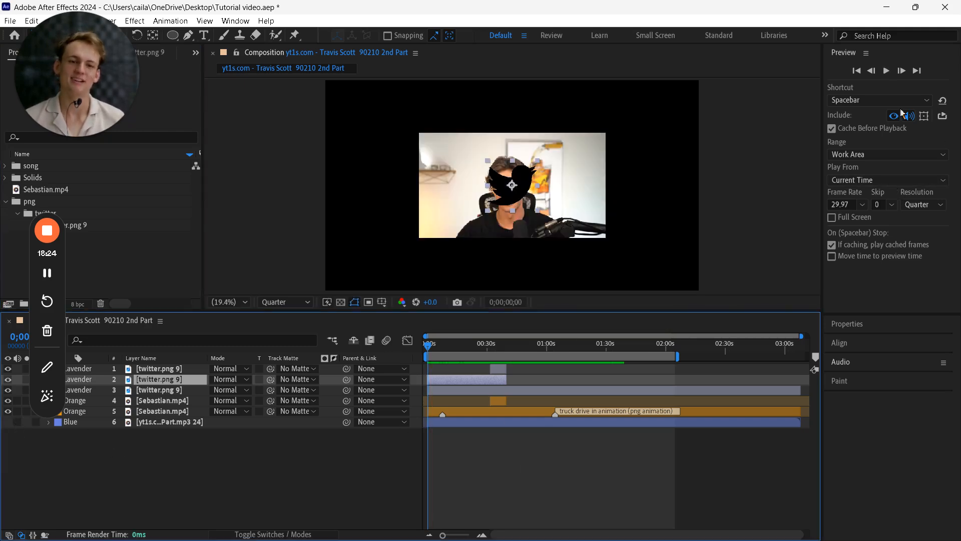
Look through the preview shortcut choices, leaving Spacebar assigned, and play the composition briefly
click(901, 101)
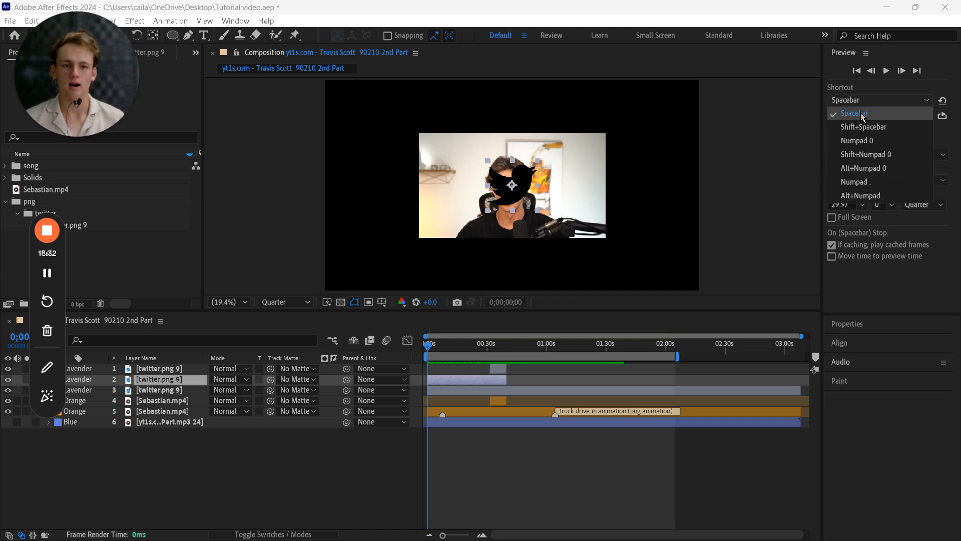
click(560, 473)
click(559, 473)
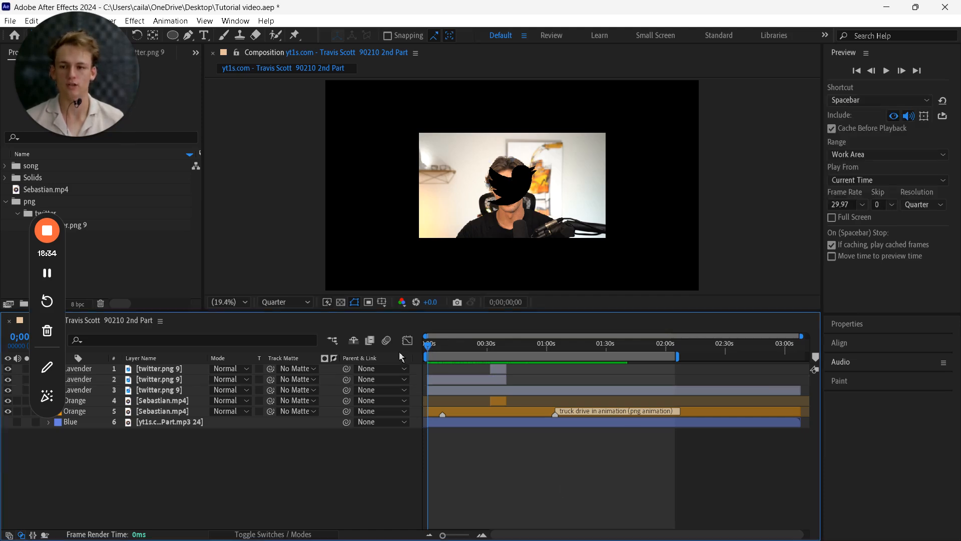
key(space)
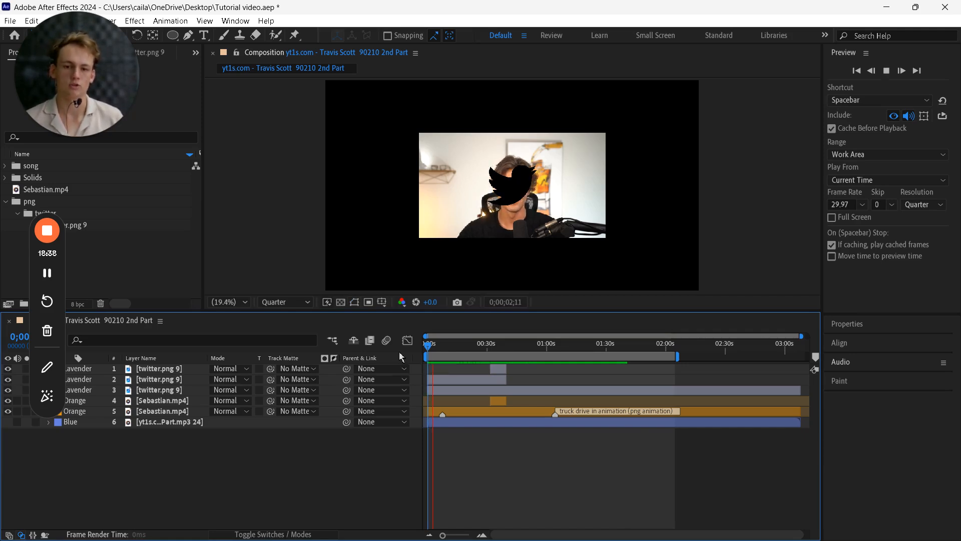
key(space)
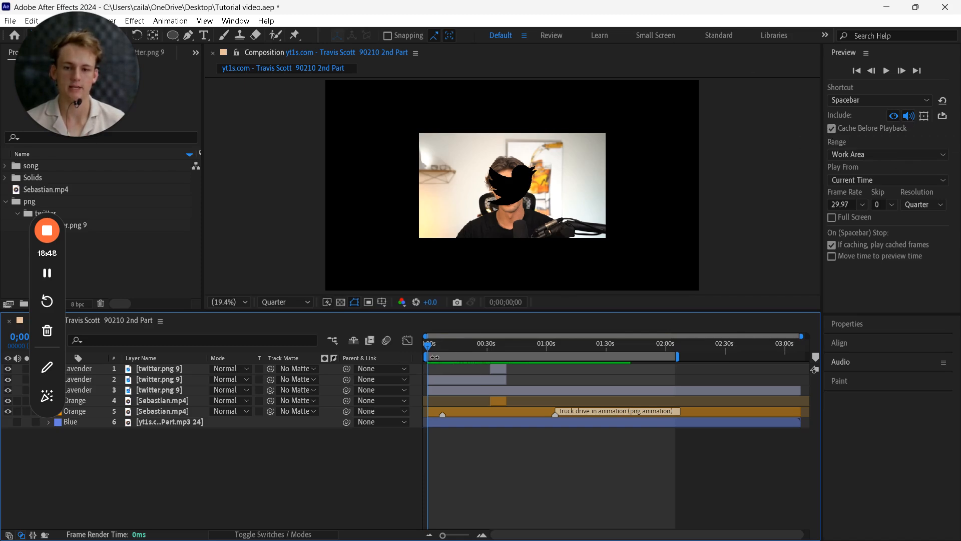
Try a preview with Cache Before Playback turned off, and turn the option back on
click(832, 128)
key(space)
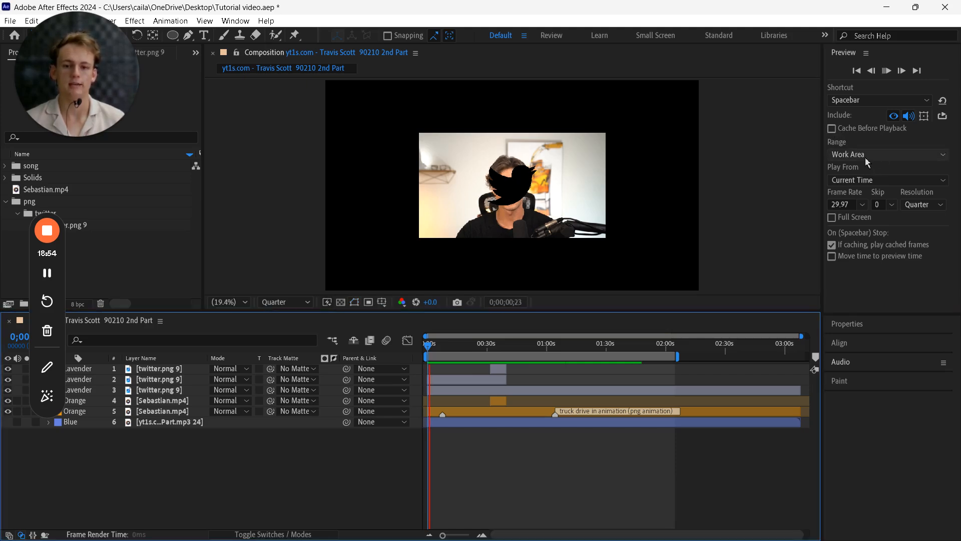
click(832, 128)
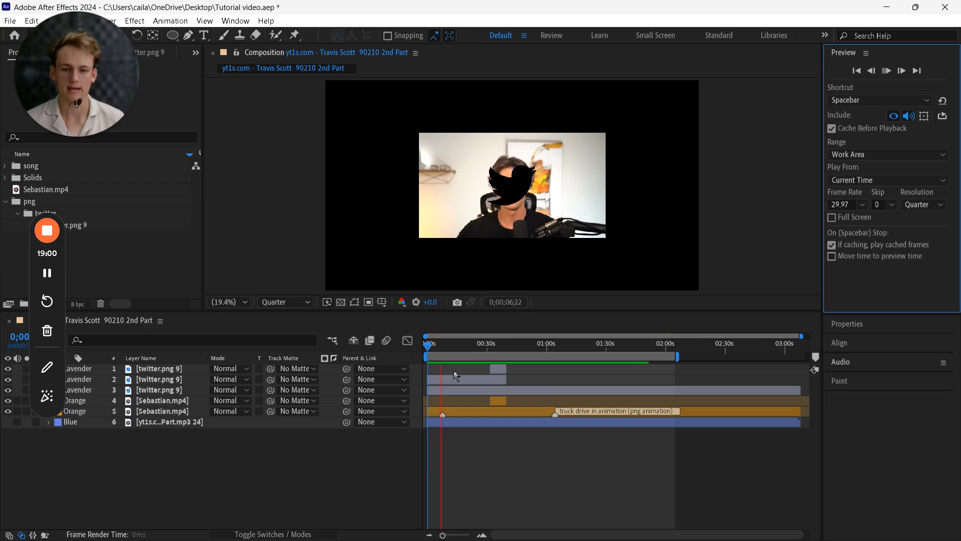
click(646, 368)
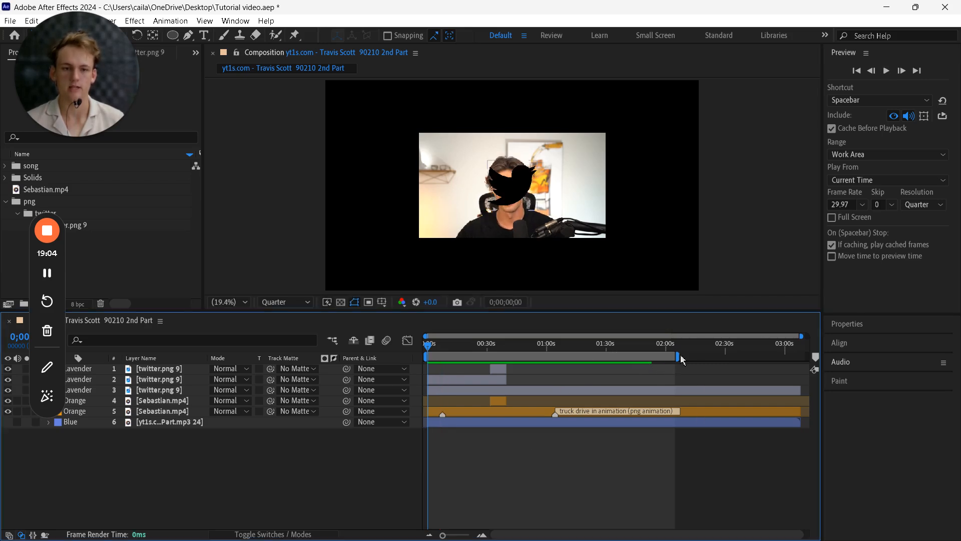
Extend the work area to span the whole composition, running short previews in between
click(880, 164)
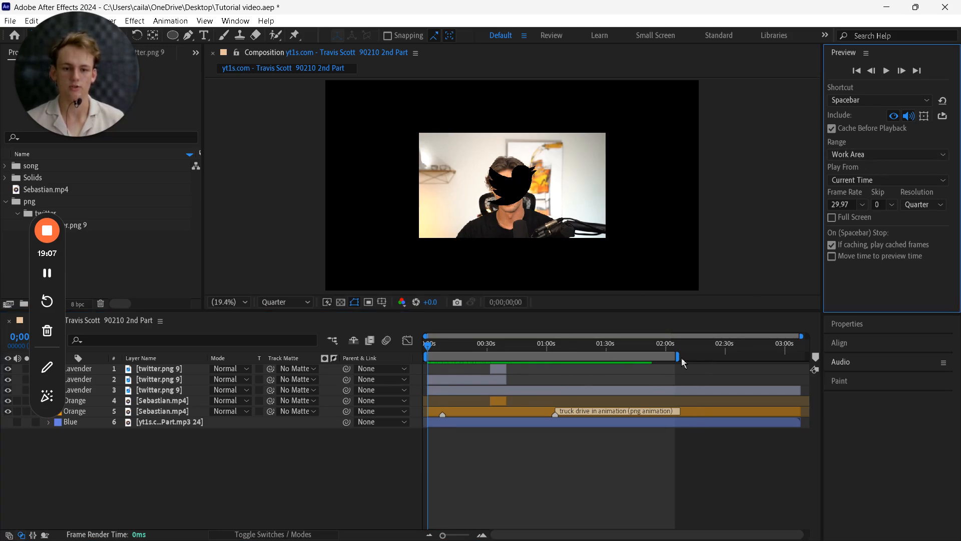
mouse_move(680, 357)
mouse_down()
mouse_move(773, 357)
mouse_move(439, 356)
mouse_move(689, 356)
mouse_up()
key(space)
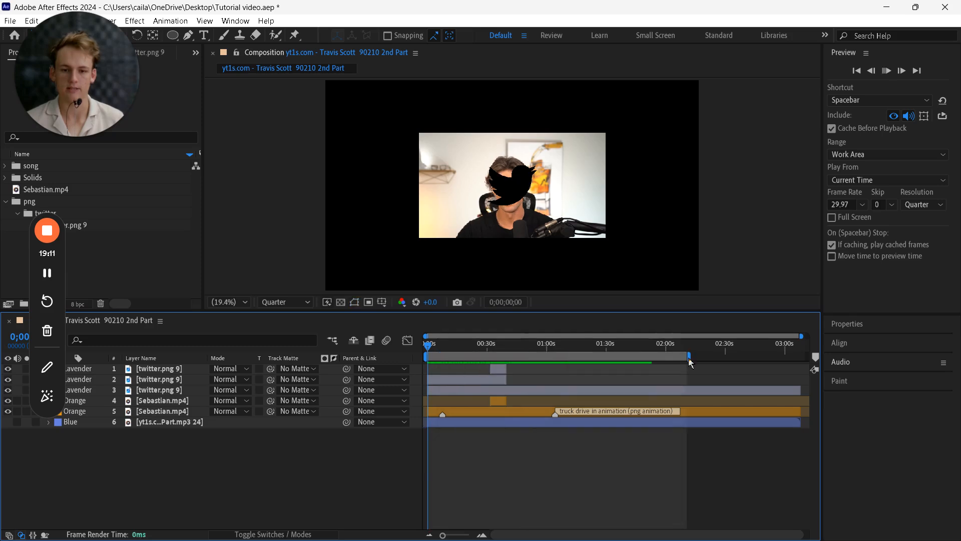
drag(420, 357, 301, 367)
key(space)
drag(693, 357, 807, 356)
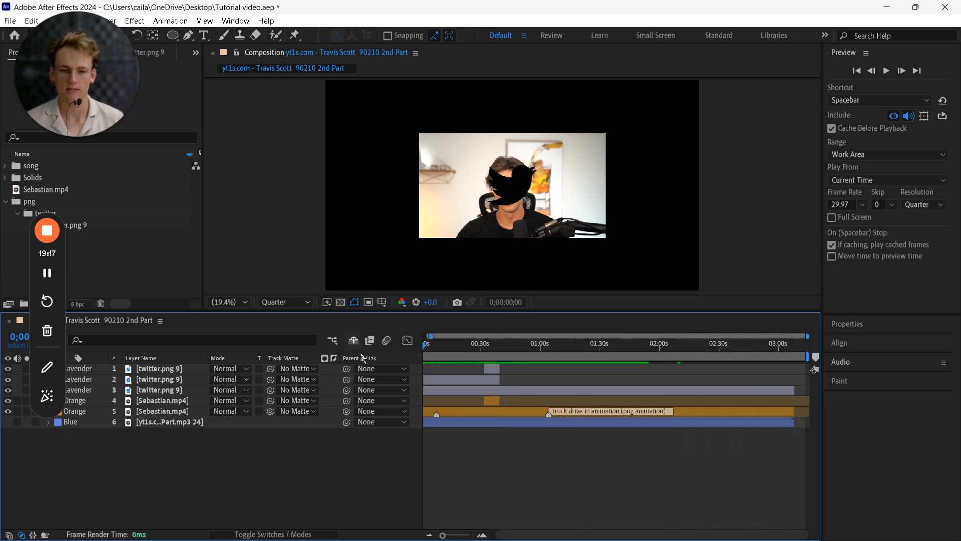
Keep the preview playing from Current Time and move the current time indicator to 0;01;52;03
click(863, 182)
drag(433, 336, 649, 356)
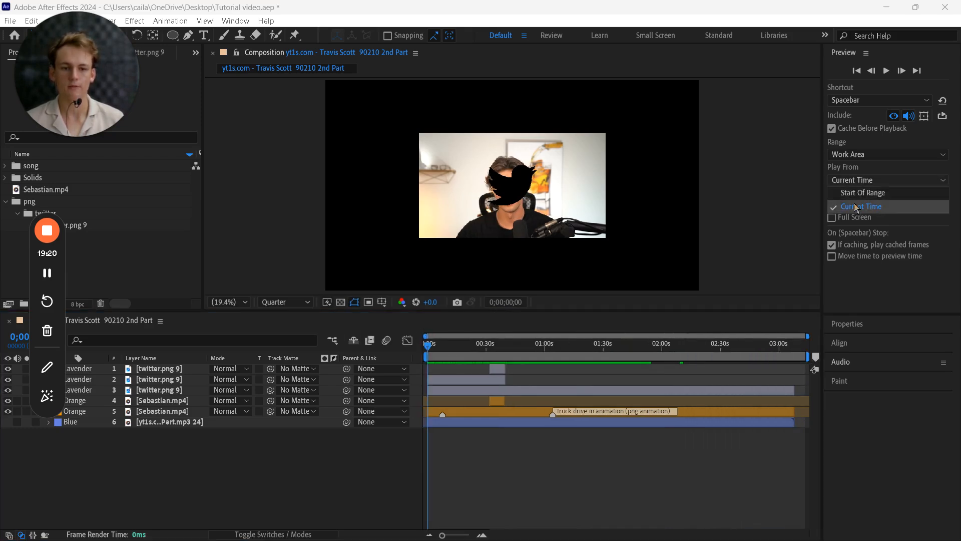
click(857, 206)
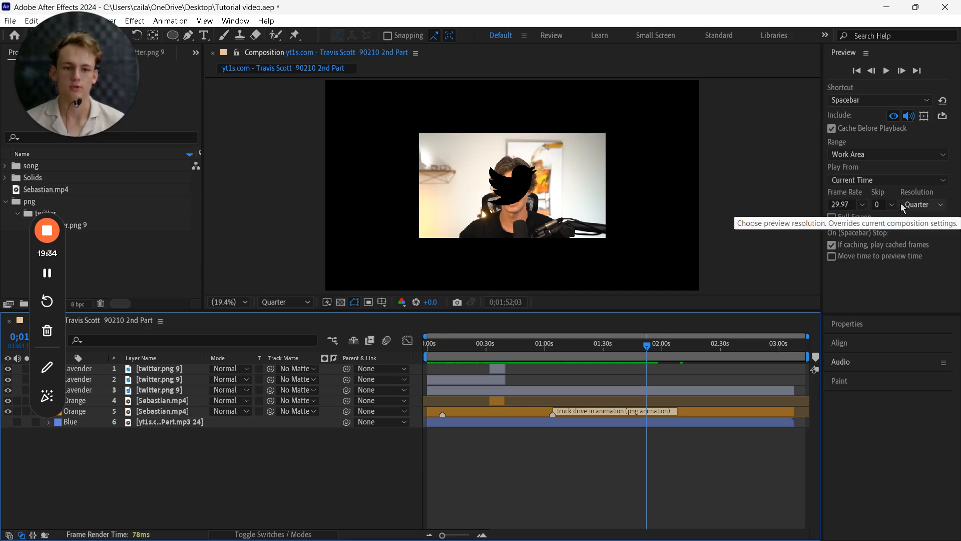
Examine the preview's Skip and Resolution settings, leaving the resolution at Quarter
click(878, 206)
click(926, 206)
click(919, 282)
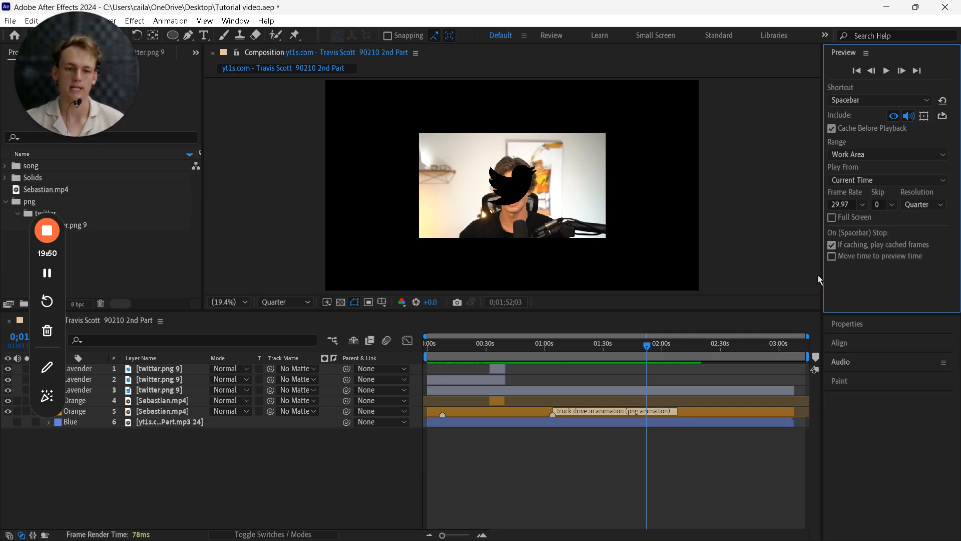
Return the current time indicator to 0;00;00;00 and preview the composition from there
click(513, 344)
drag(514, 347, 350, 298)
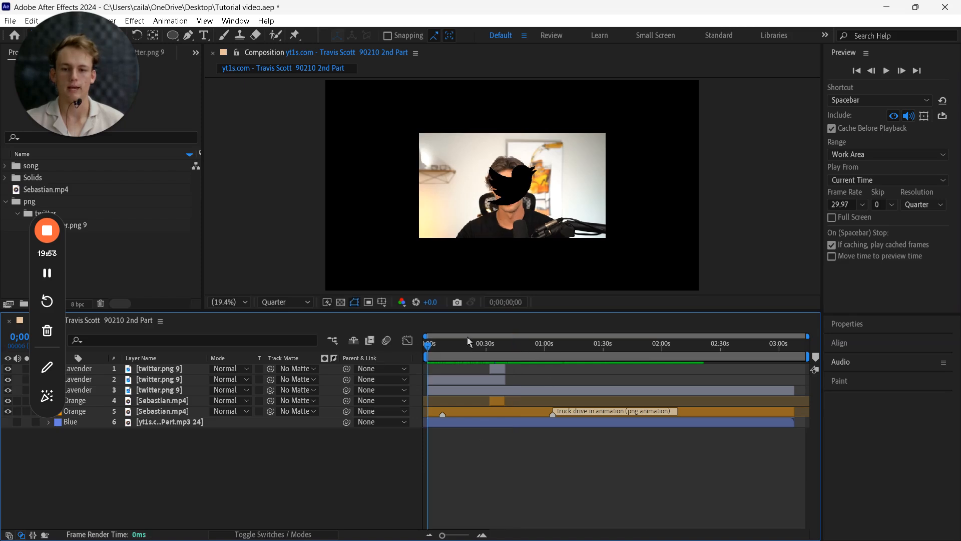
click(848, 59)
key(space)
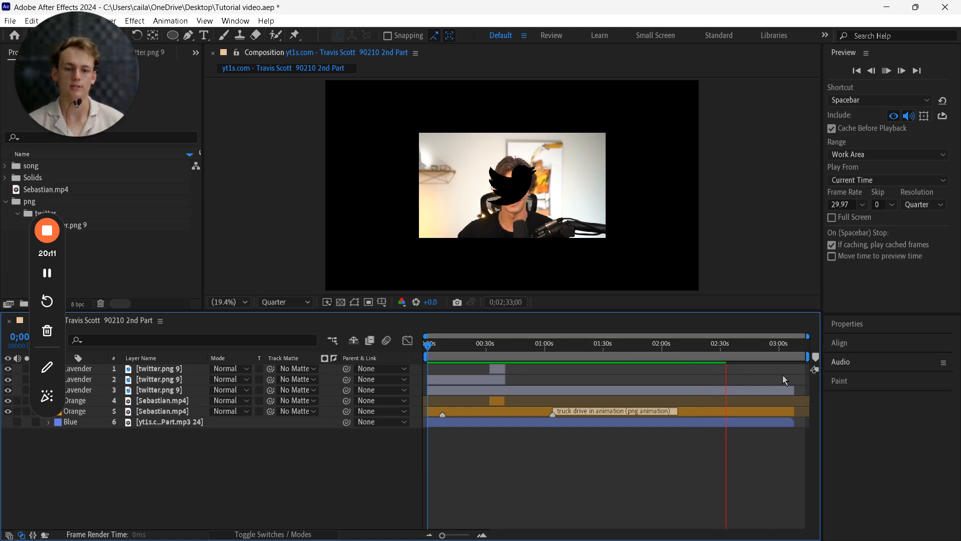
key(space)
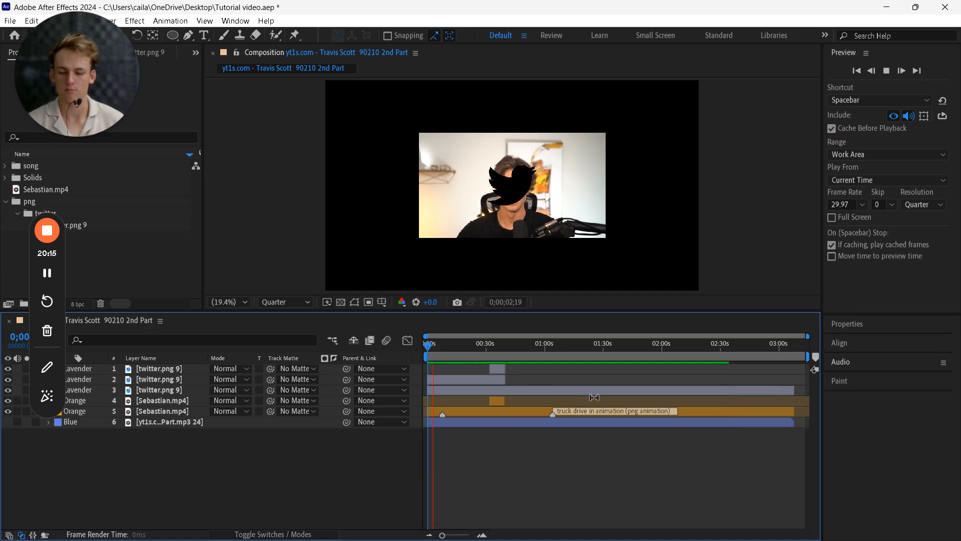
key(space)
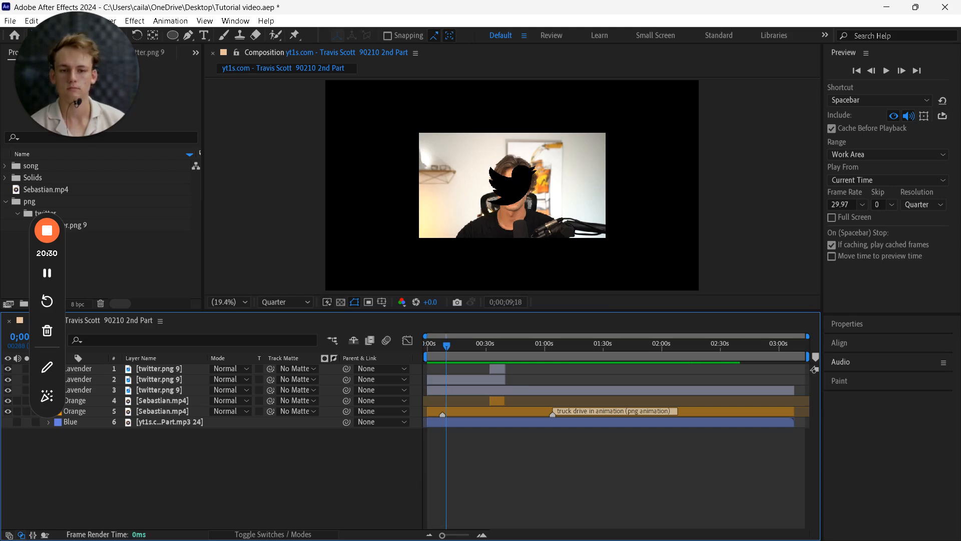
Enlarge the composition viewer by resizing the panels around it, and play the composition from 0;00;00;00
click(428, 345)
drag(822, 76, 804, 80)
drag(705, 311, 705, 376)
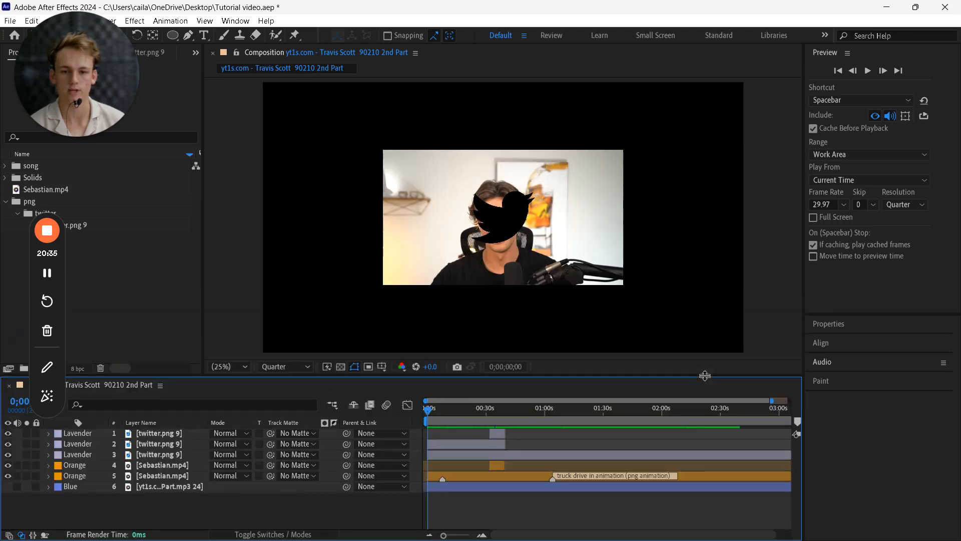
key(space)
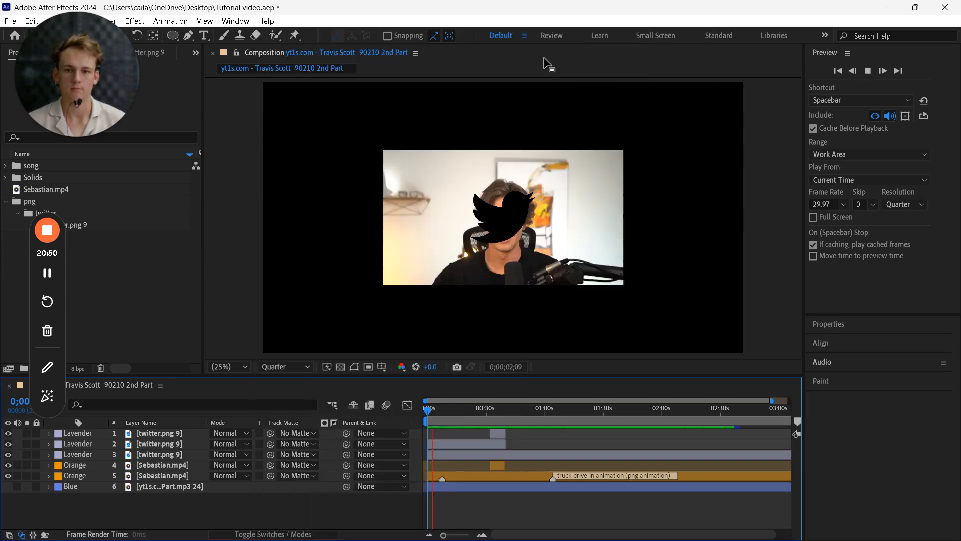
Add the Preview panel to the "best" workspace and start a preview
drag(545, 63, 733, 137)
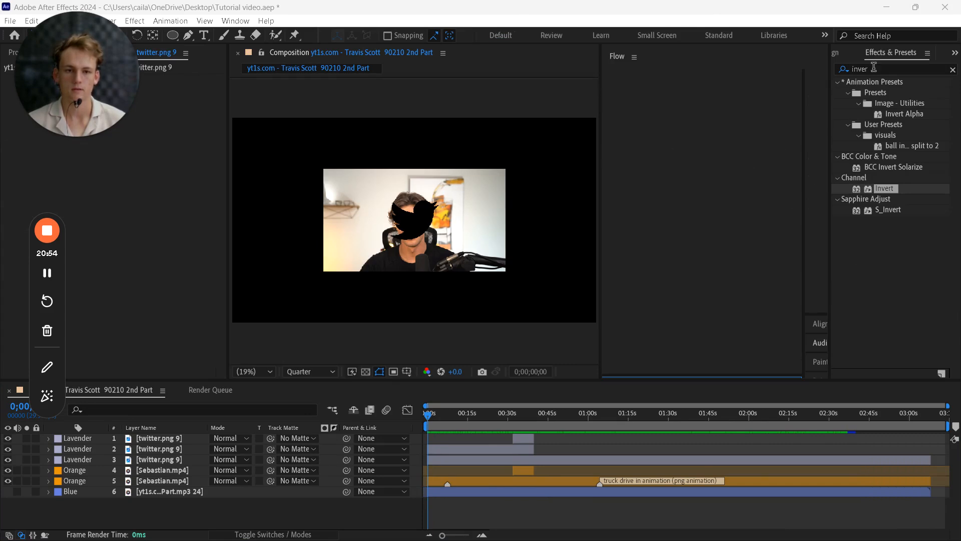
click(841, 53)
click(954, 53)
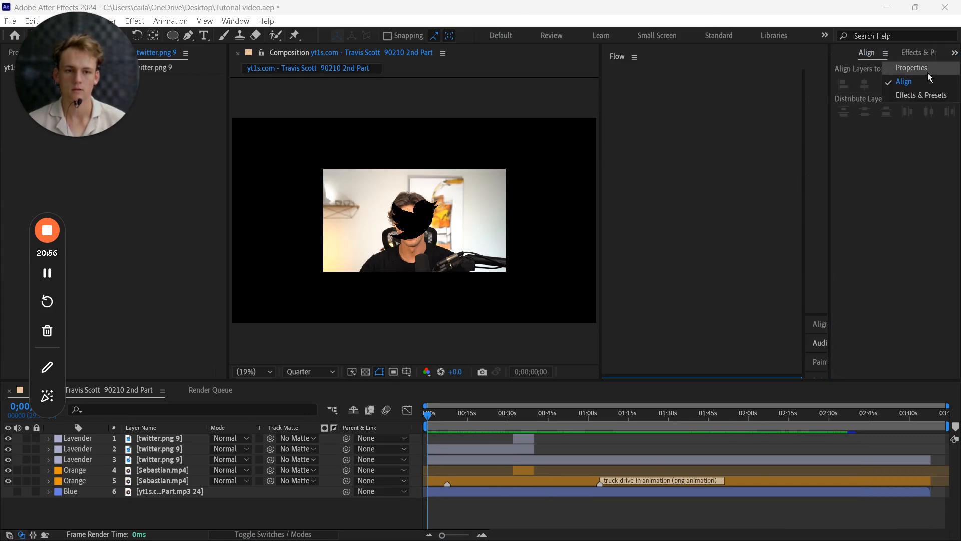
click(912, 83)
click(230, 21)
click(291, 386)
click(891, 129)
key(space)
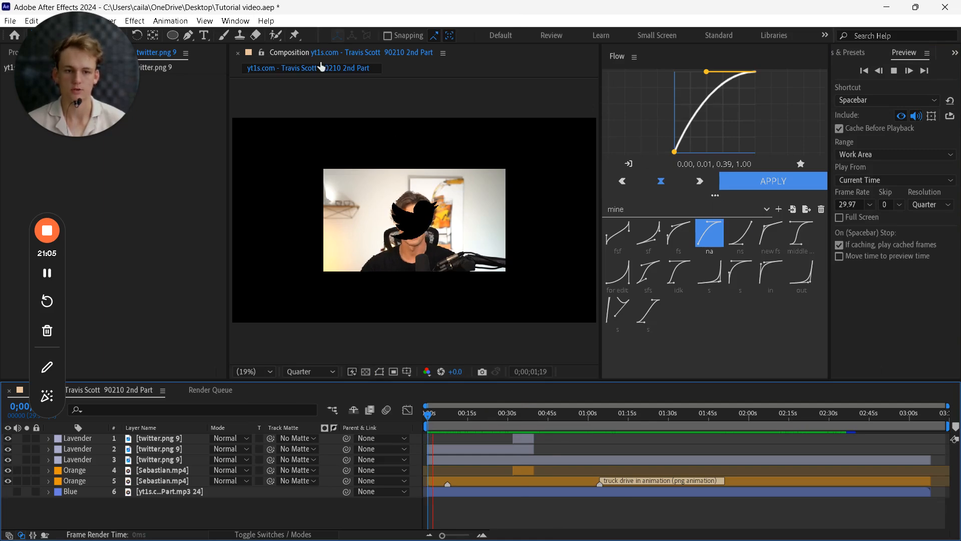
Switch back to the Default workspace
click(237, 20)
mouse_move(318, 33)
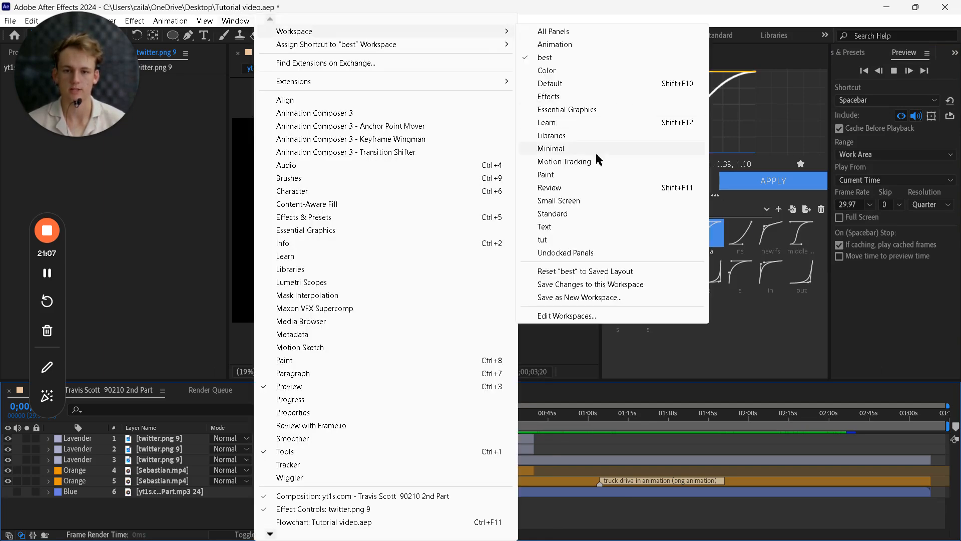
click(551, 83)
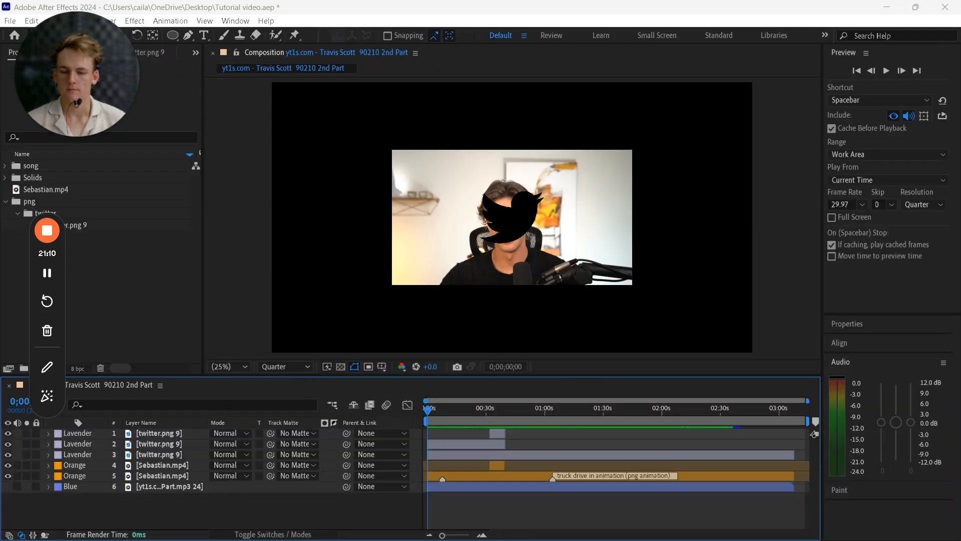
Go back to the PowerPoint slide show and advance to the "Learn default shortcuts" point of "Shortcut Keys for Navigation"
key(super)
click(299, 526)
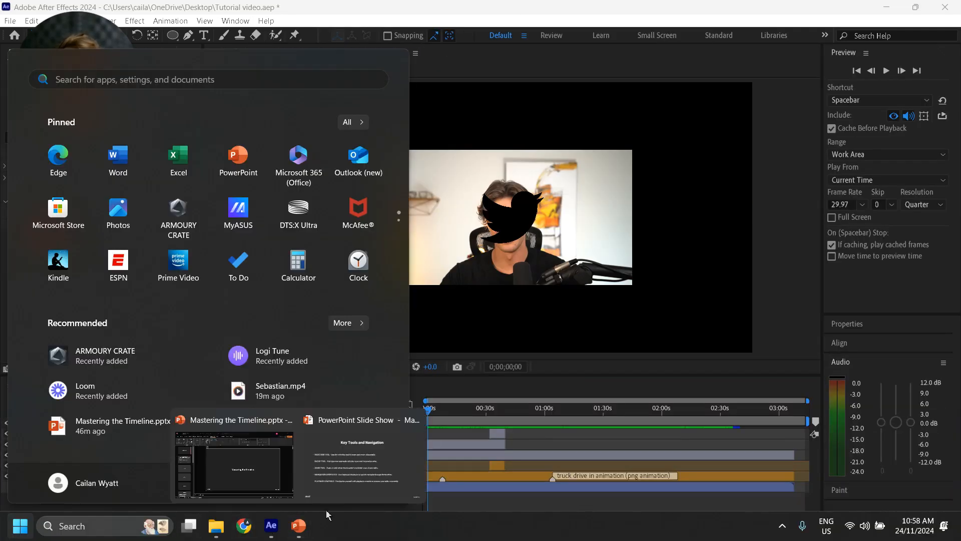
click(362, 460)
click(367, 258)
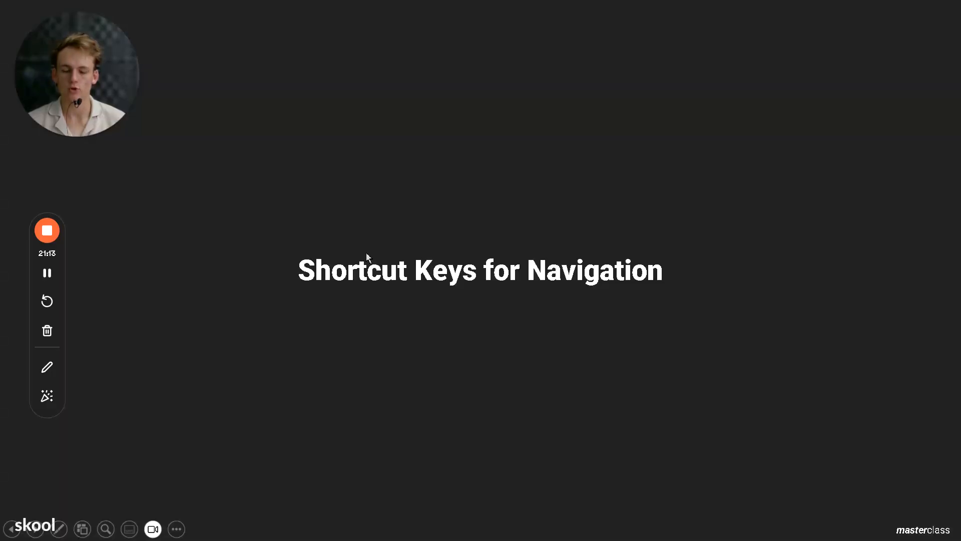
click(367, 253)
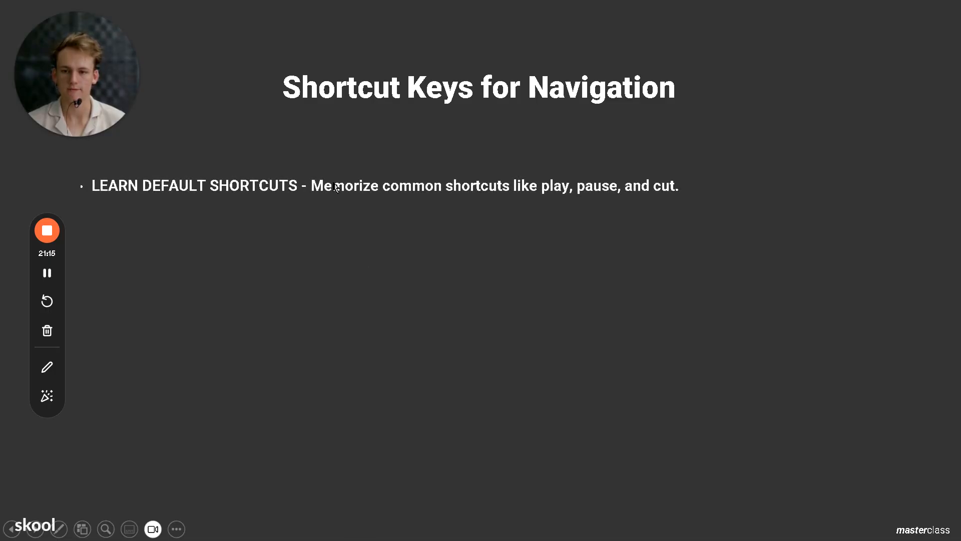
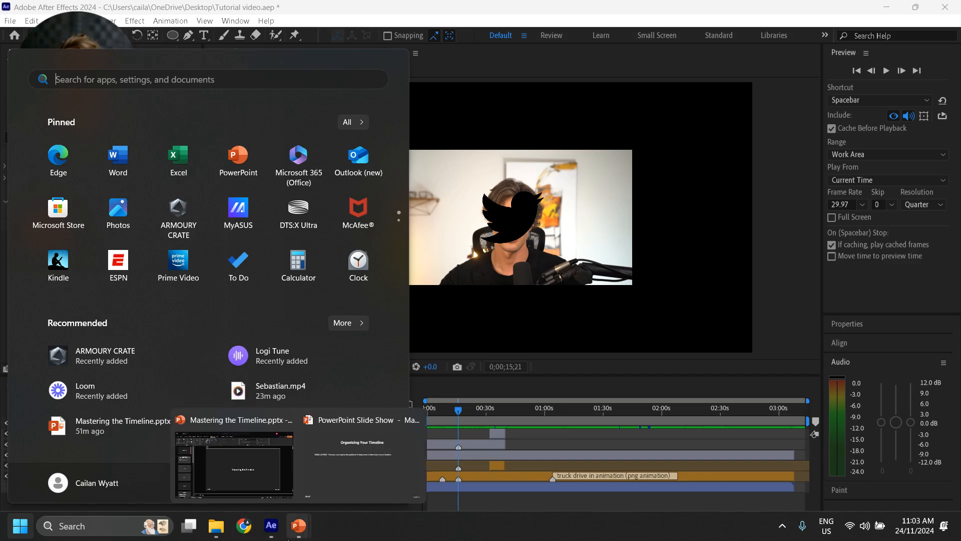
Return to the PowerPoint slide show and reveal the "Group media" point of "Organizing Your Timeline"
click(337, 440)
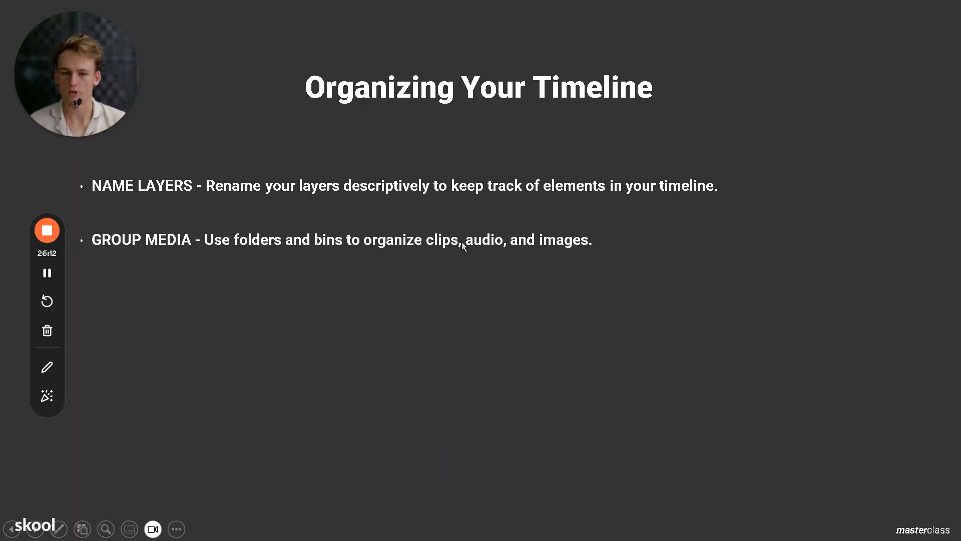
Switch to After Effects and collapse the png folder in the project
key(super)
click(272, 526)
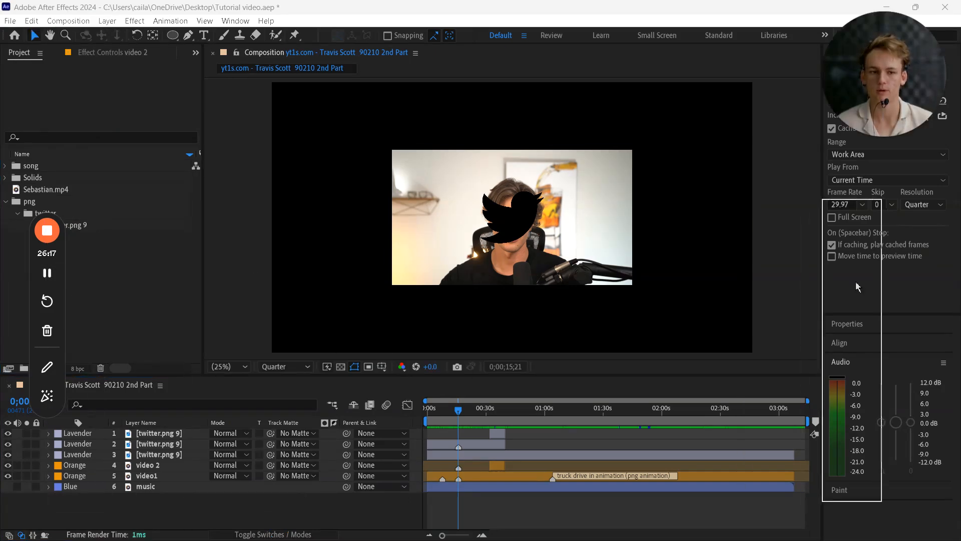
click(7, 202)
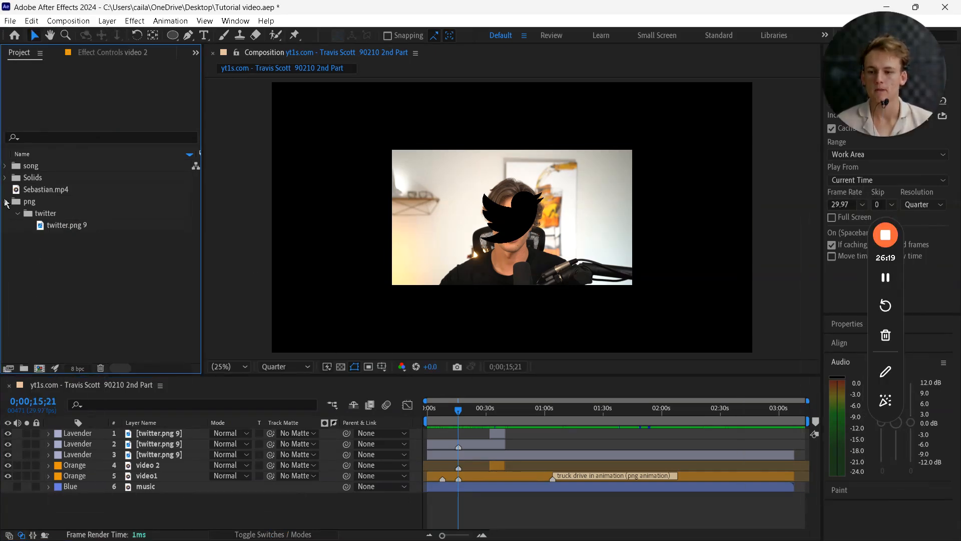
Import Sebastian.mp4 from the Sebastian folder into the project
right_click(83, 261)
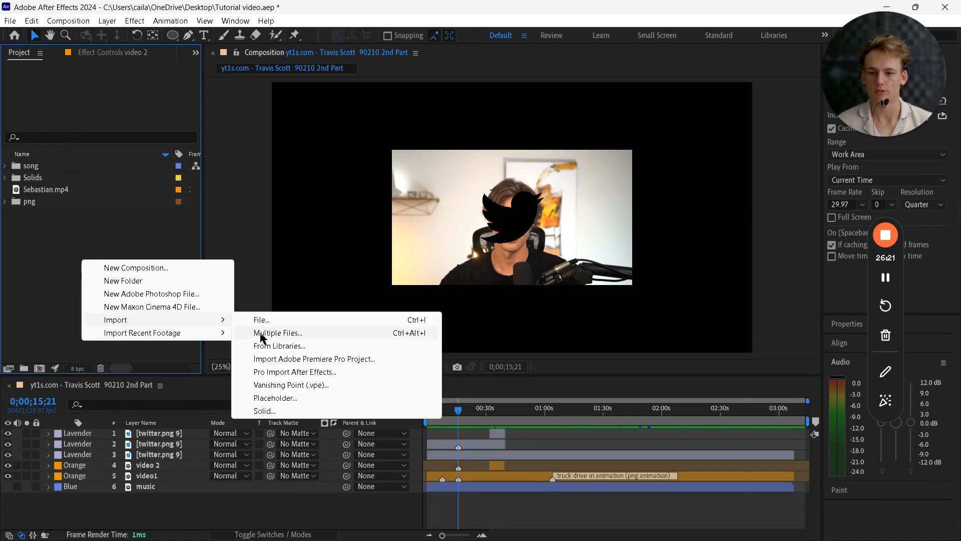
mouse_move(121, 321)
click(261, 320)
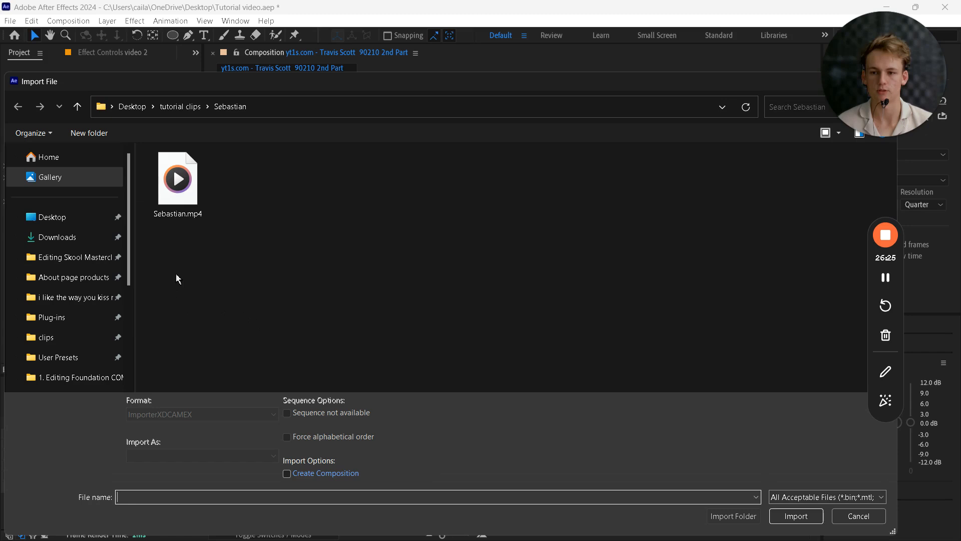
double_click(173, 185)
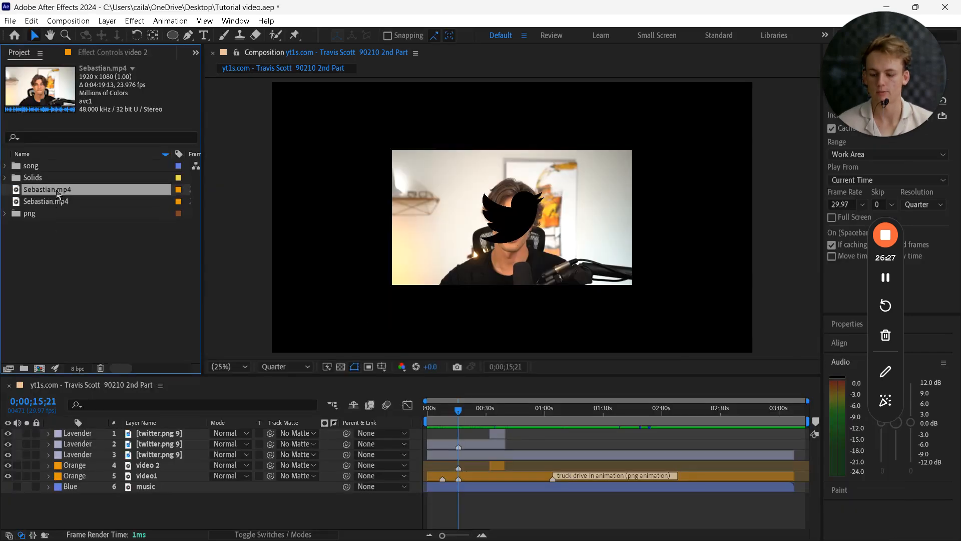
Duplicate the imported Sebastian.mp4 eight times in the project
key(ctrl+d)
key(ctrl+d)
key(ctrl+d)
key(ctrl+d)
key(ctrl+d)
key(ctrl+d)
key(ctrl+d)
key(ctrl+d)
Import twitter.png from the tutorial clips folder as footage
right_click(55, 335)
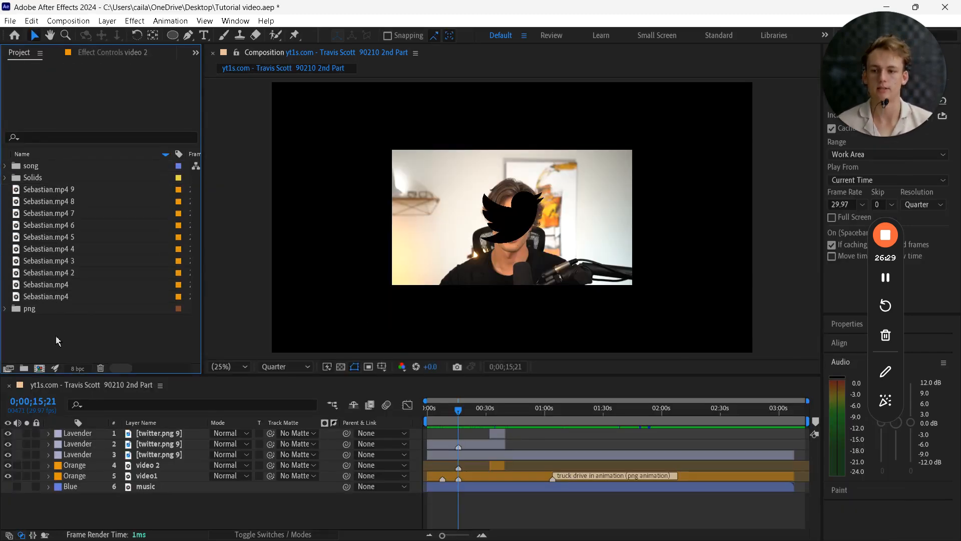
mouse_move(106, 397)
click(216, 397)
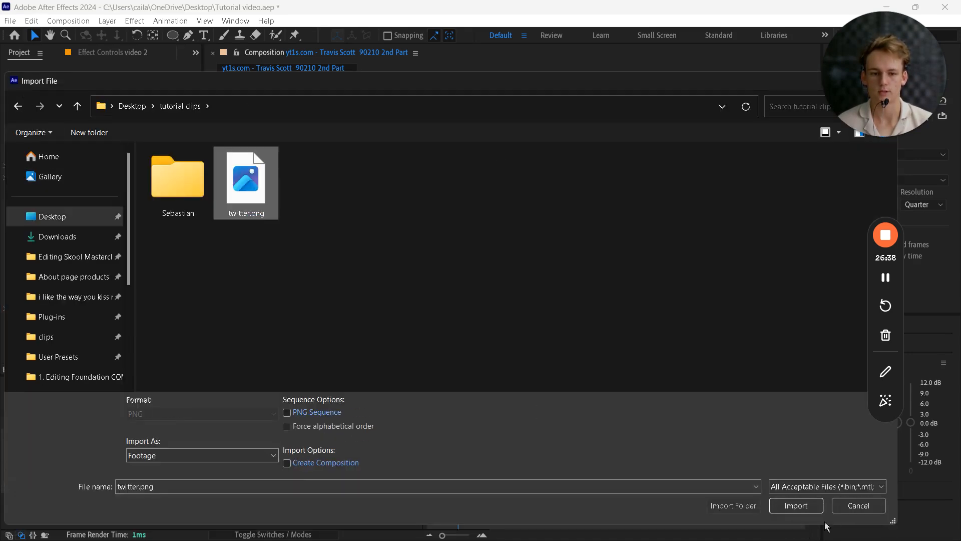
key(Return)
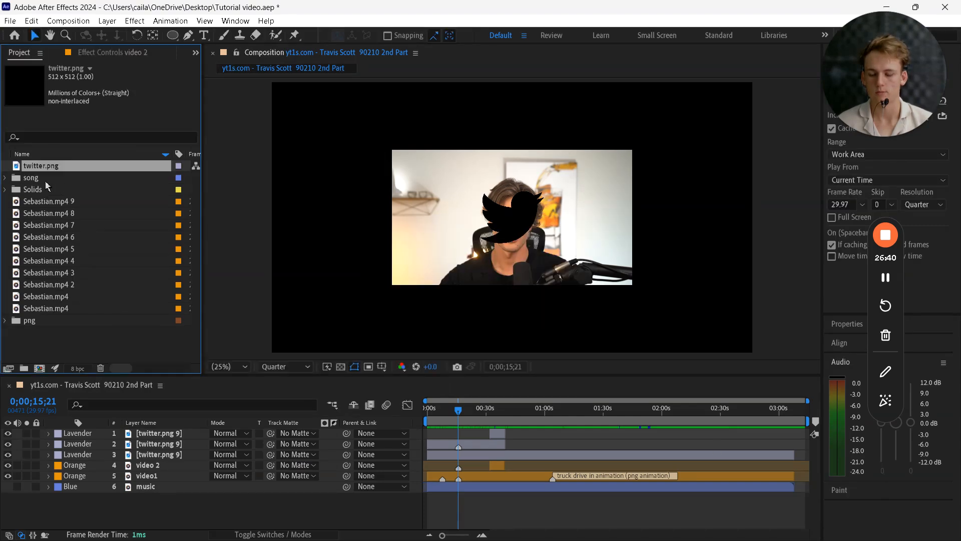
Duplicate the imported twitter.png five times in the project
key(ctrl+d)
key(ctrl+d)
key(ctrl+d)
key(ctrl+d)
key(ctrl+d)
Expand the song folder and duplicate the Travis Scott 90210 2nd Part mp3 inside it three times
click(4, 239)
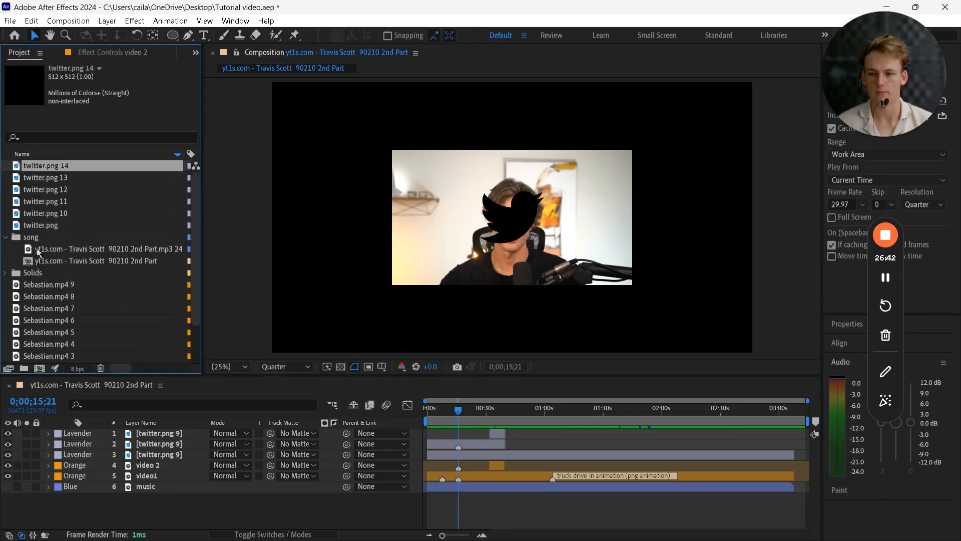
click(41, 252)
key(ctrl+d)
key(ctrl+d)
key(ctrl+d)
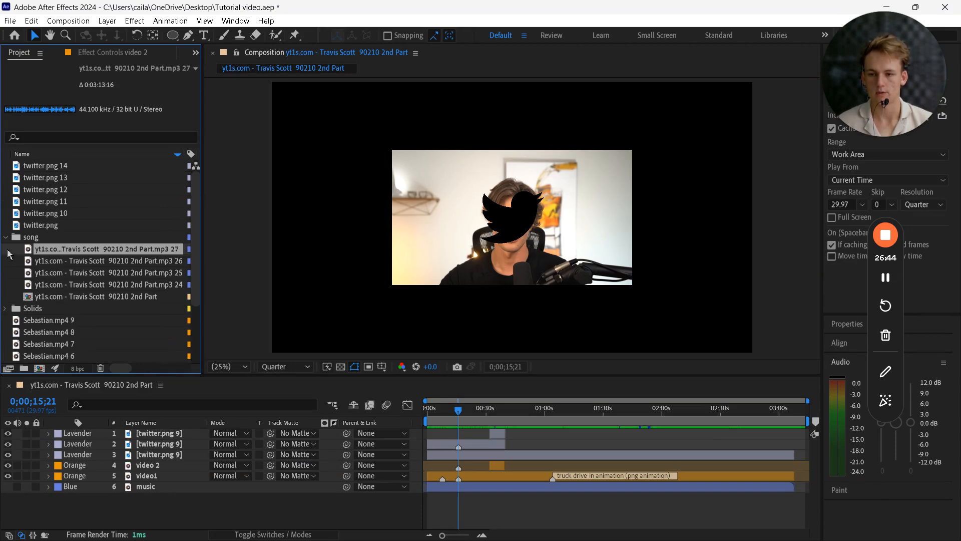
Duplicate the song folder's items together with the Solids folder six times
drag(7, 251, 74, 303)
key(ctrl+d)
key(ctrl+d)
key(ctrl+d)
key(ctrl+d)
key(ctrl+d)
key(ctrl+d)
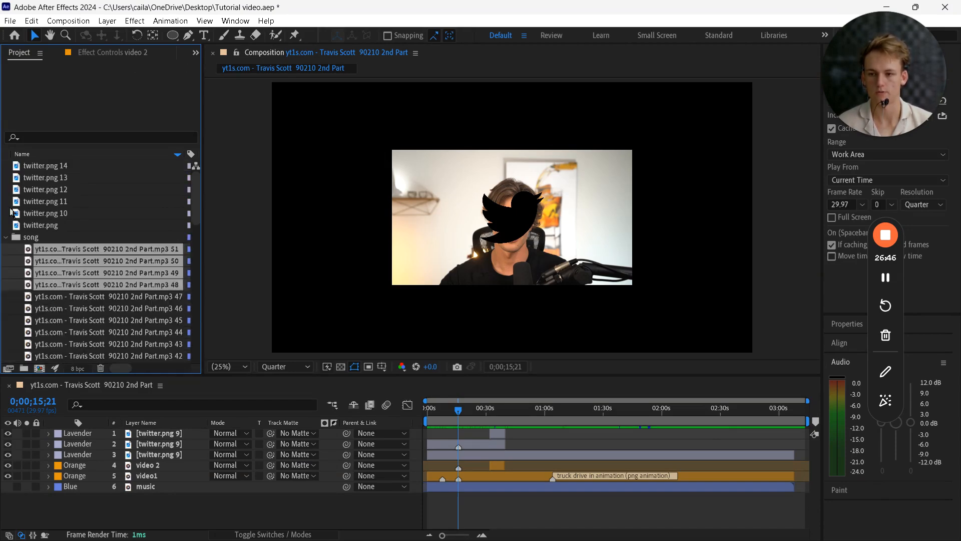
Delete the song folder with all its contents from the project
click(4, 231)
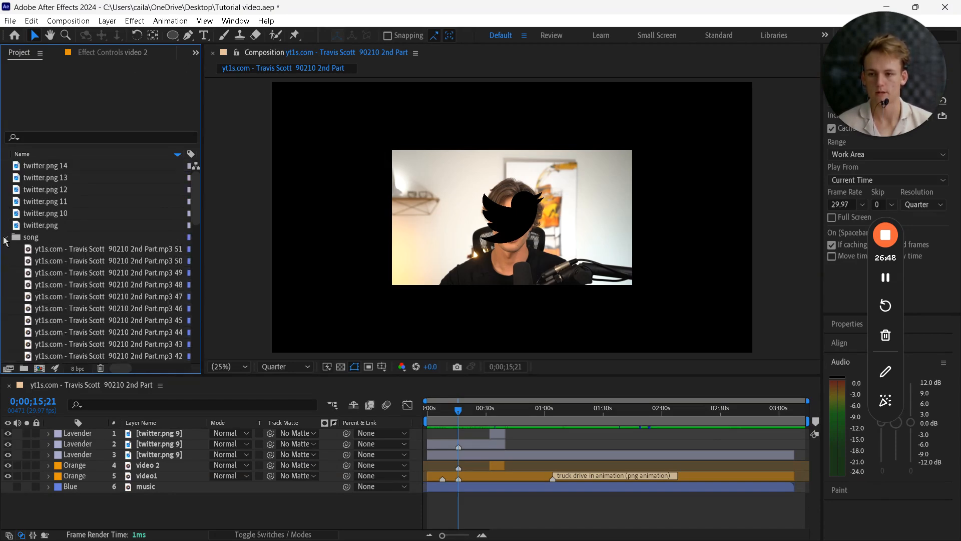
click(5, 238)
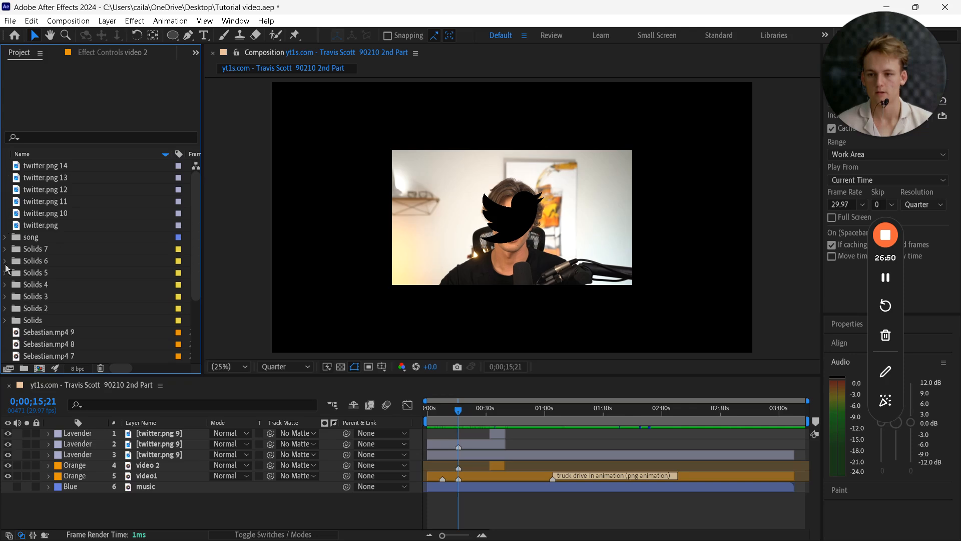
scroll(7, 269, down, 3)
scroll(9, 230, up, 3)
click(5, 238)
drag(8, 201, 92, 364)
scroll(83, 332, up, 2)
mouse_move(53, 272)
mouse_down()
mouse_move(92, 227)
mouse_move(76, 236)
mouse_move(60, 278)
mouse_up()
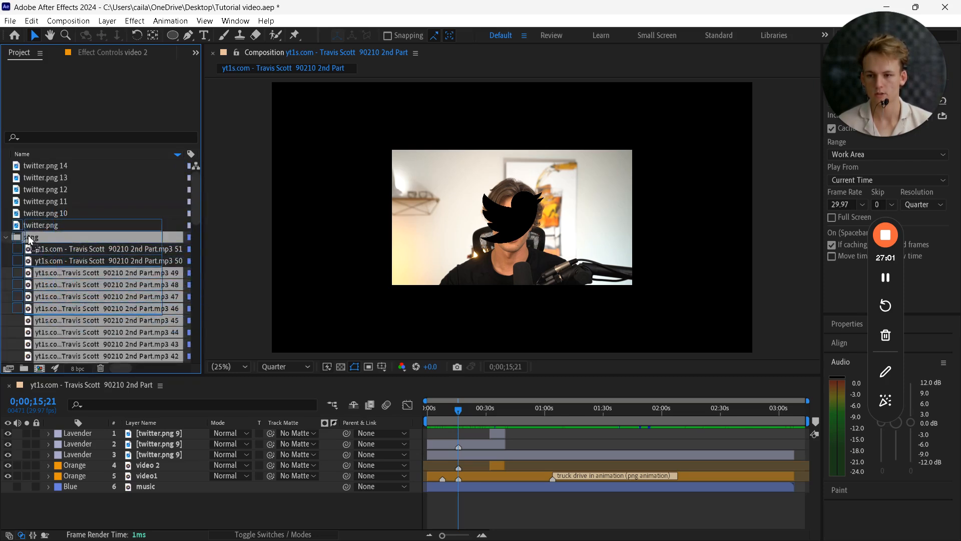
drag(28, 236, 25, 233)
right_click(27, 238)
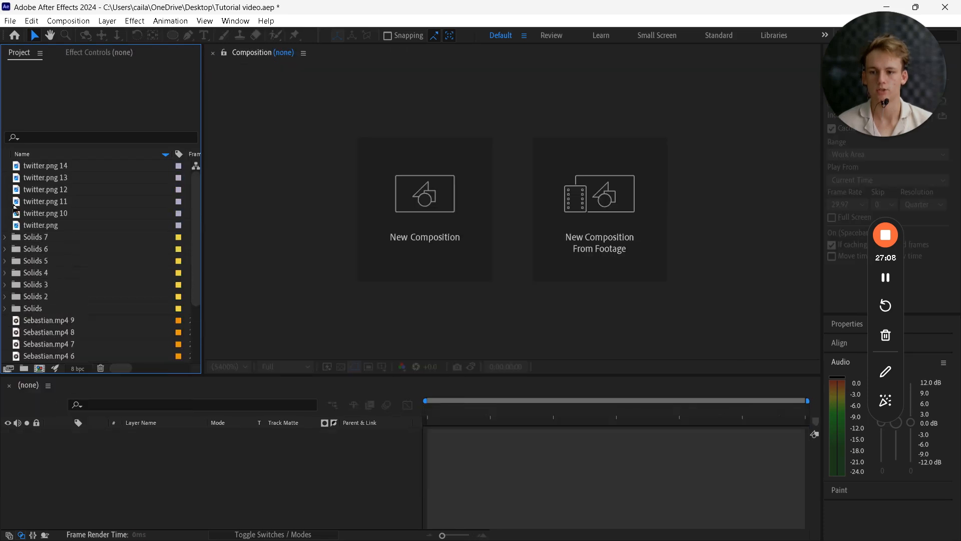
Import the Travis Scott 90210 2nd Part mp3 from the Desktop into the project
right_click(15, 202)
mouse_move(45, 245)
click(178, 245)
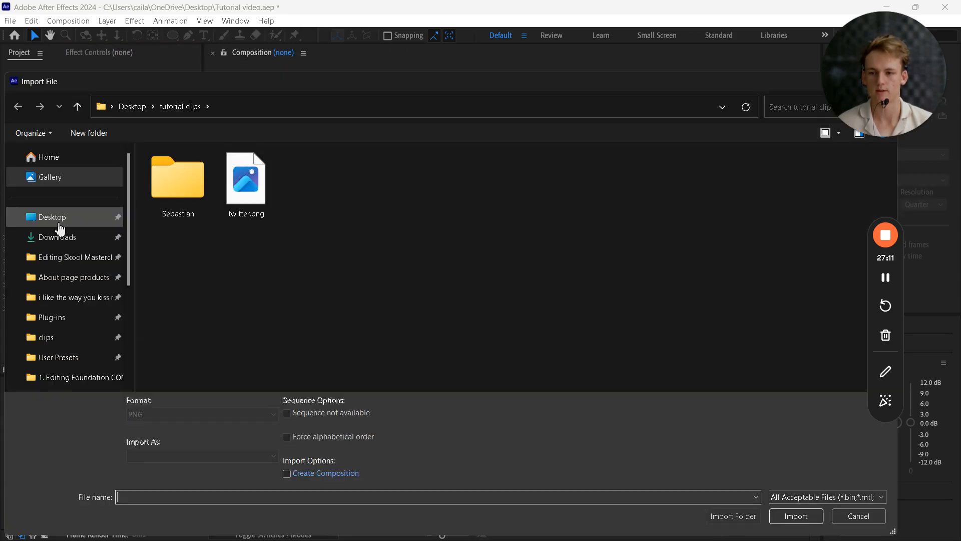
click(59, 221)
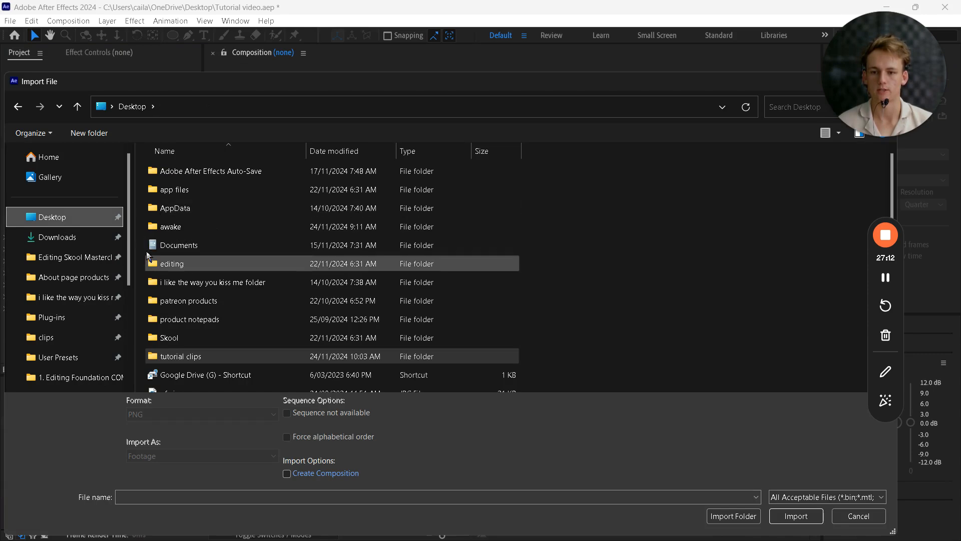
click(65, 241)
click(103, 220)
scroll(223, 275, down, 2)
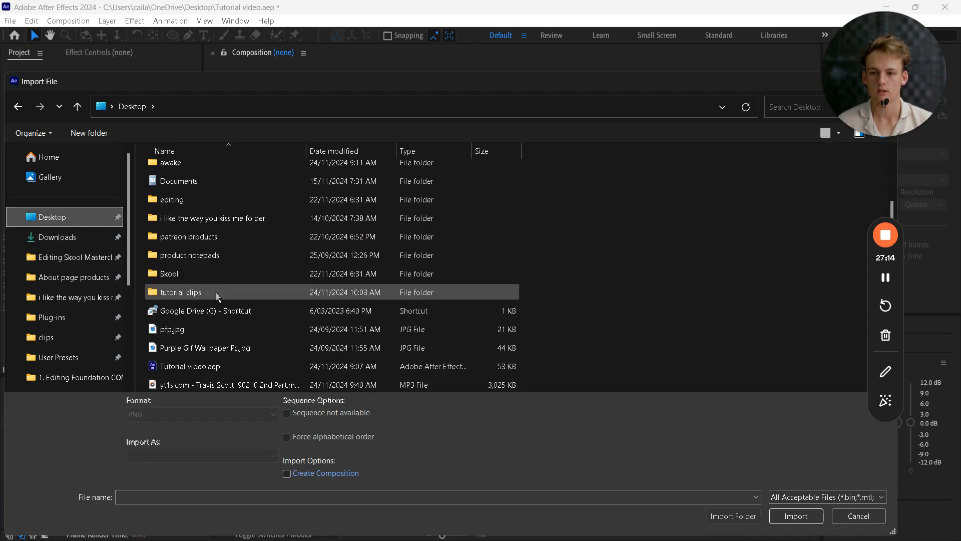
double_click(220, 385)
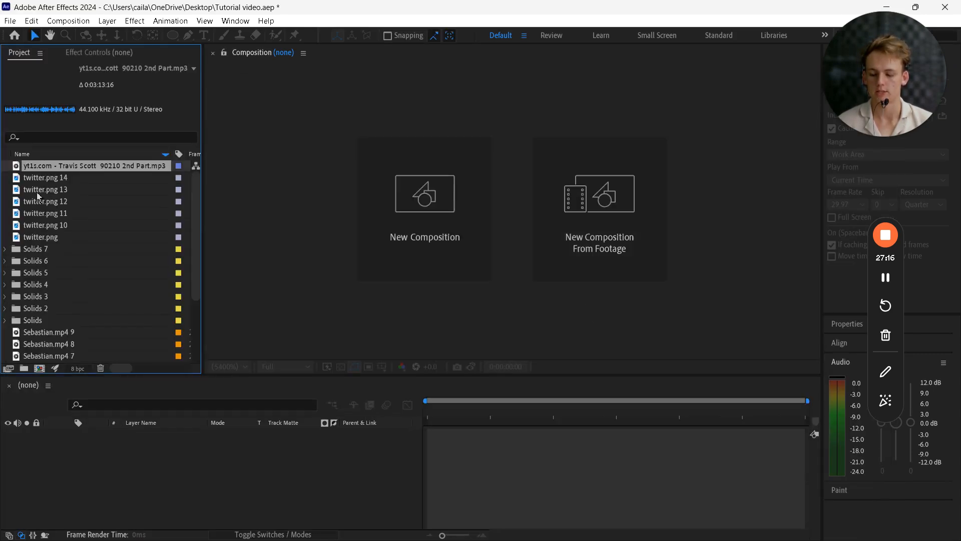
Duplicate the newly imported Travis Scott mp3 five times
key(ctrl+d)
key(ctrl+d)
key(ctrl+d)
key(ctrl+d)
key(ctrl+d)
Duplicate the six Travis Scott mp3 files as a group five times and deselect them
drag(7, 166, 59, 222)
key(ctrl+d)
key(ctrl+d)
key(ctrl+d)
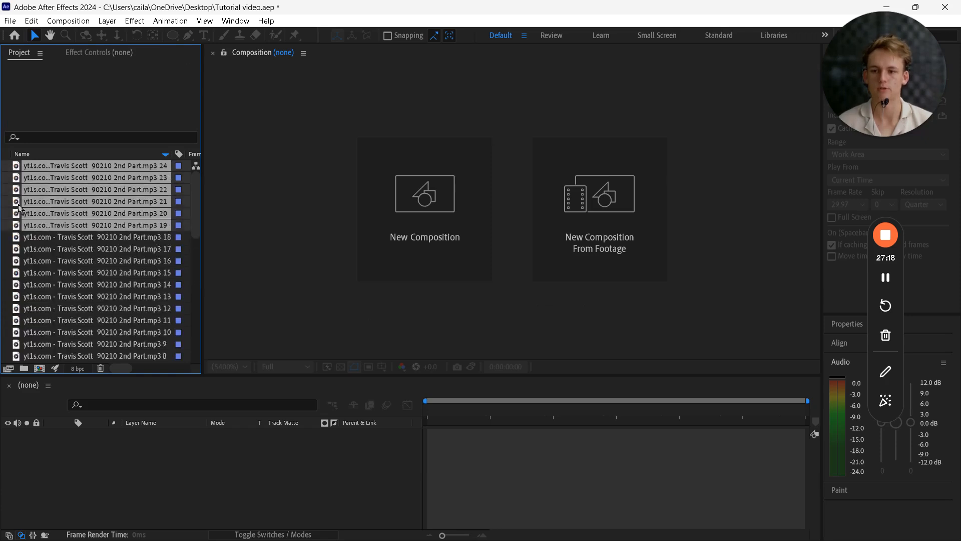
key(ctrl+d)
key(ctrl+d)
click(4, 179)
scroll(94, 310, down, 14)
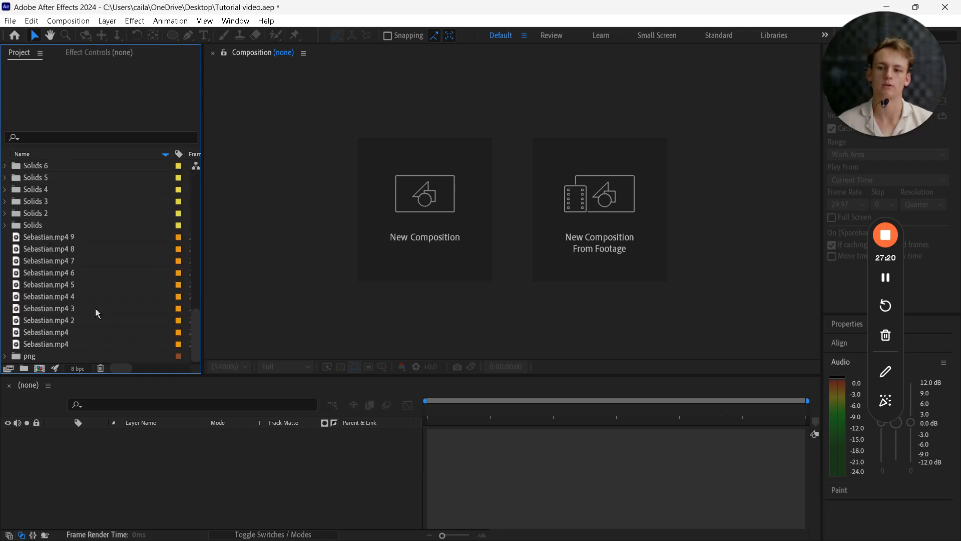
scroll(98, 313, up, 14)
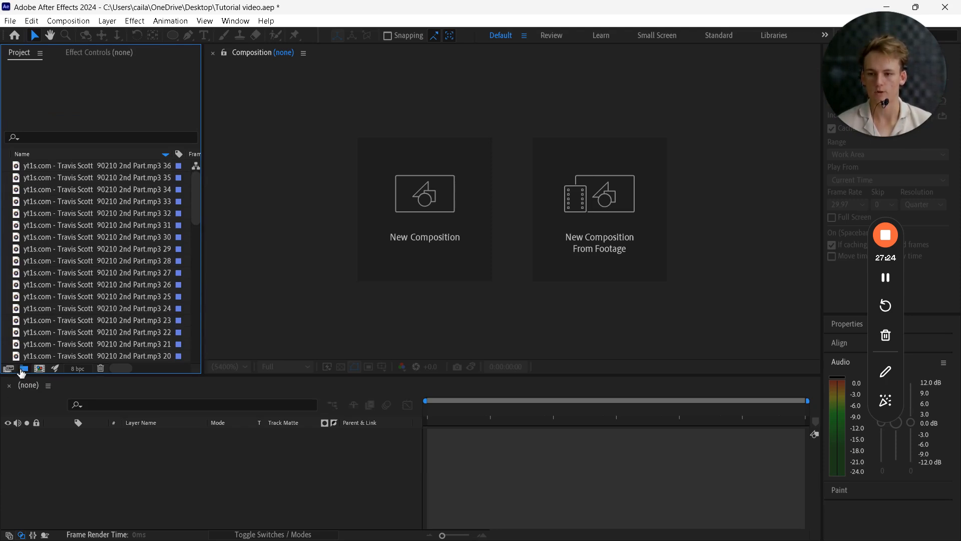
Create a new project folder named "music"
click(21, 371)
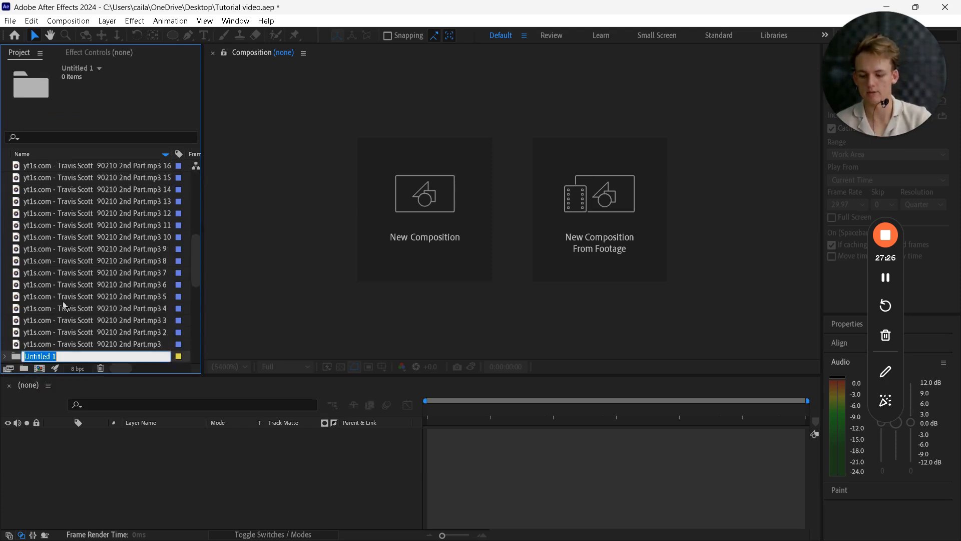
text(music)
key(Return)
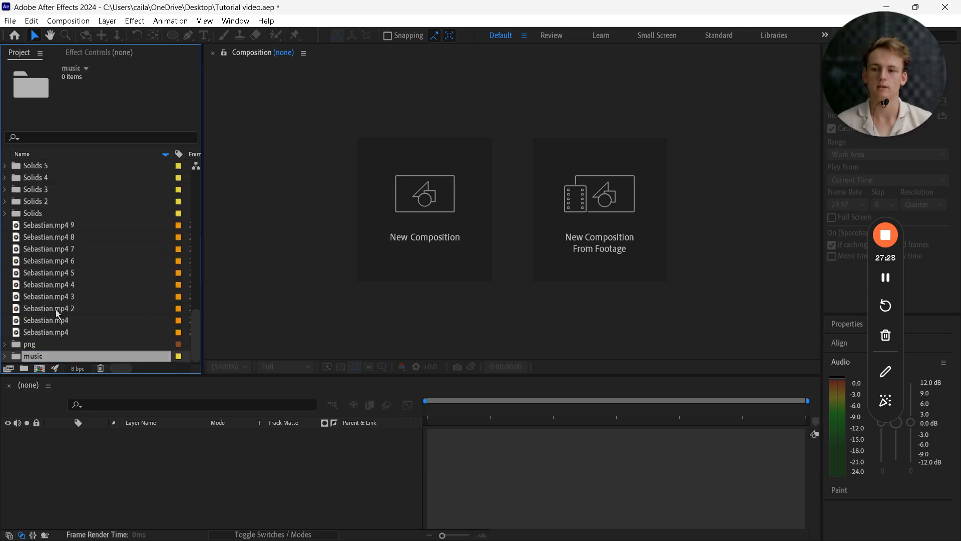
Move all the Travis Scott mp3 files into the music folder
scroll(51, 335, up, 8)
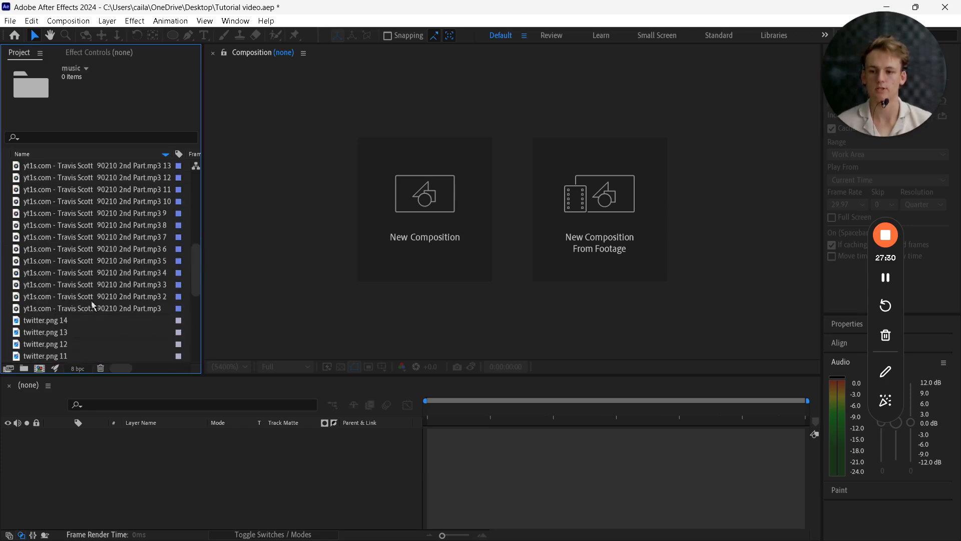
click(94, 307)
scroll(103, 311, up, 8)
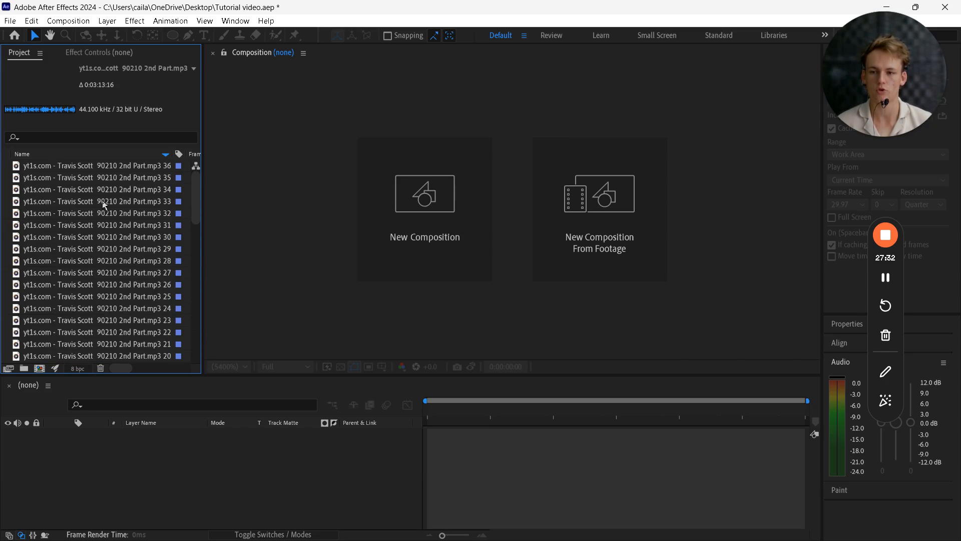
shift+click(102, 167)
scroll(101, 240, down, 10)
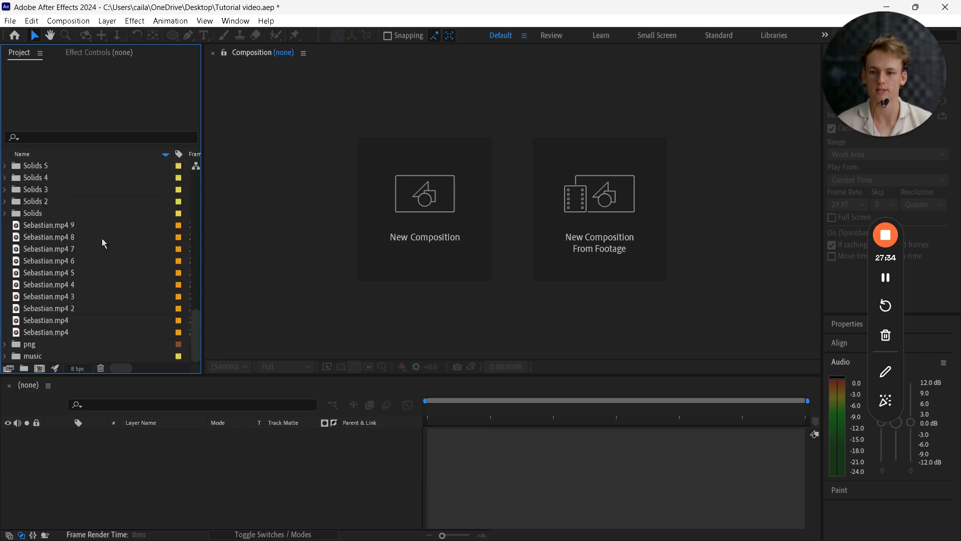
scroll(83, 214, up, 3)
drag(83, 215, 56, 357)
scroll(85, 318, up, 3)
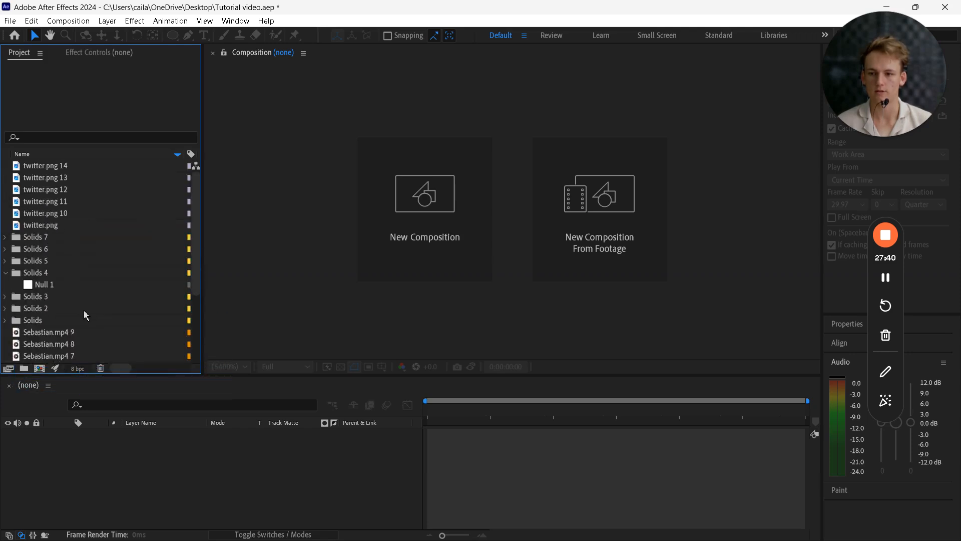
scroll(86, 314, down, 3)
scroll(86, 317, up, 3)
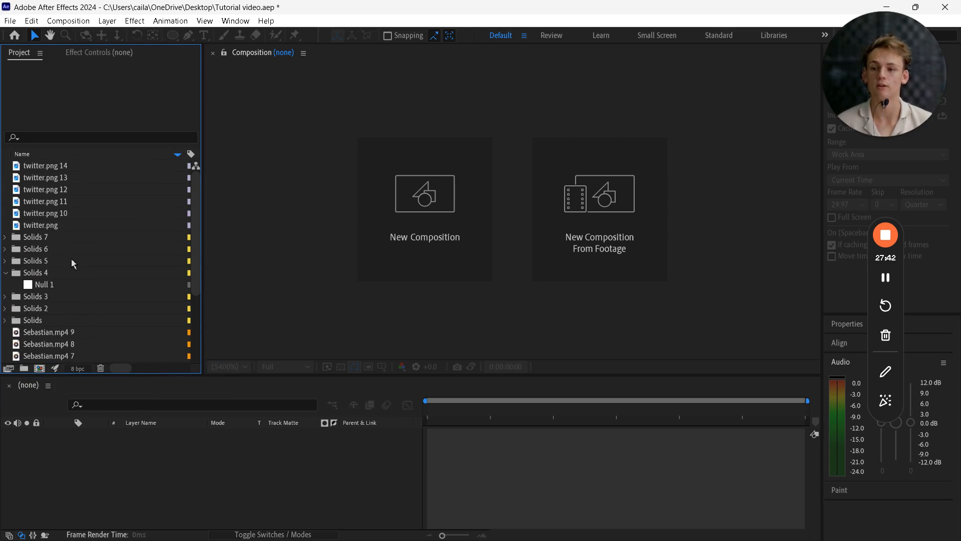
Create another new project folder named "png"
right_click(4, 196)
key(Escape)
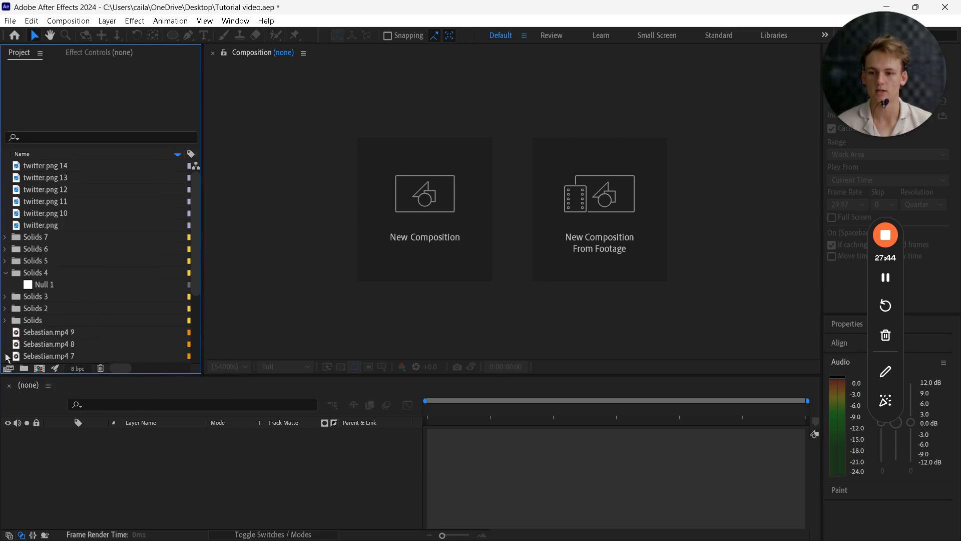
click(24, 368)
text(png)
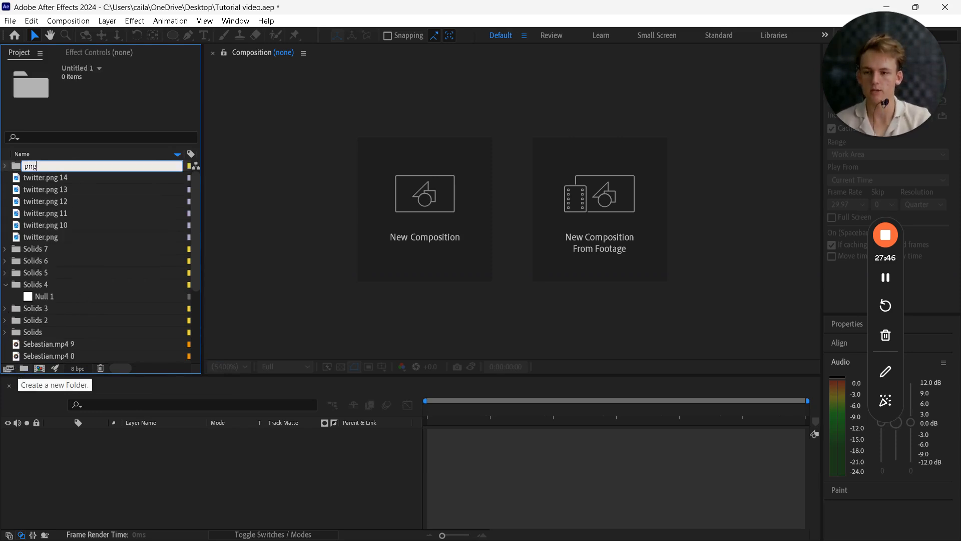
click(45, 178)
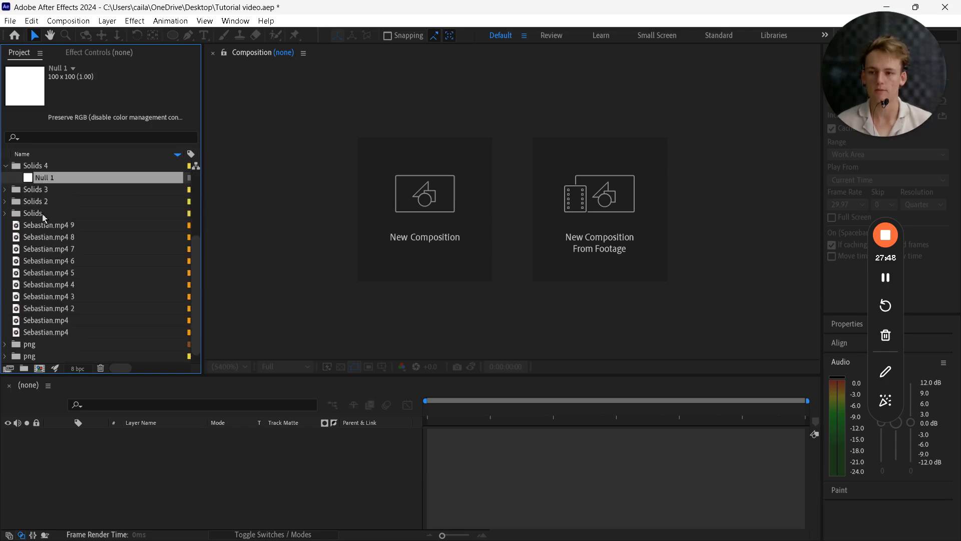
Move the six loose twitter.png items, from twitter.png 14 to twitter.png, into a png folder
scroll(42, 219, down, 1)
scroll(48, 231, up, 5)
click(44, 166)
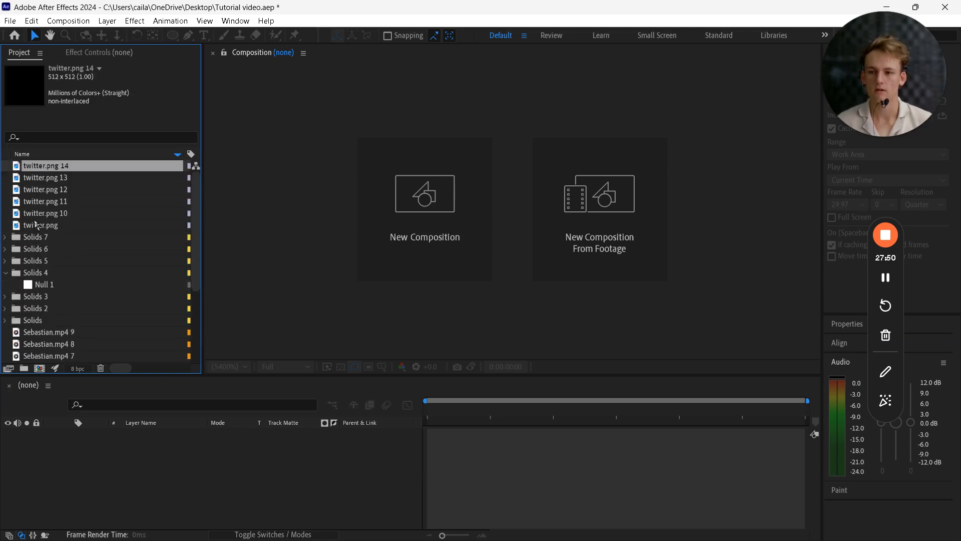
shift+click(37, 226)
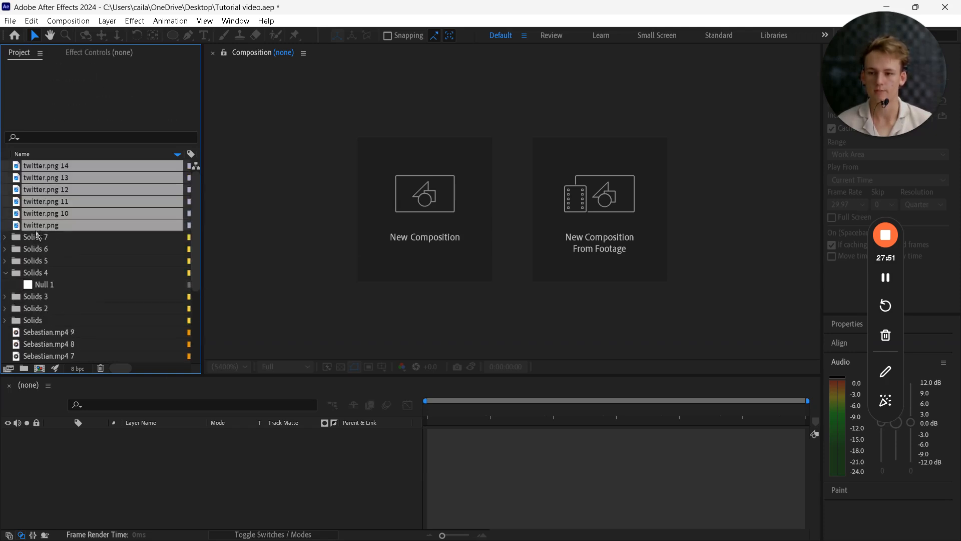
drag(36, 231, 62, 336)
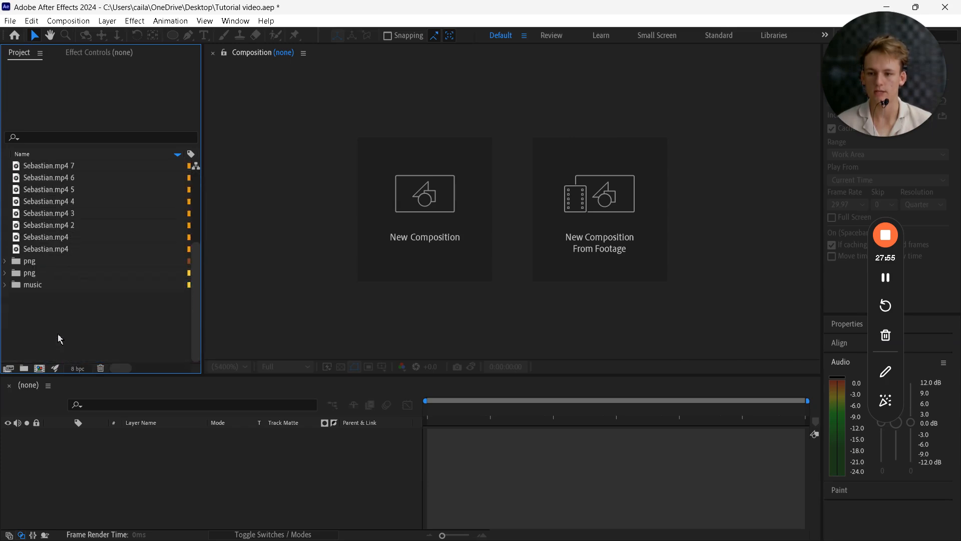
Create a new project folder named "seb no"
right_click(35, 308)
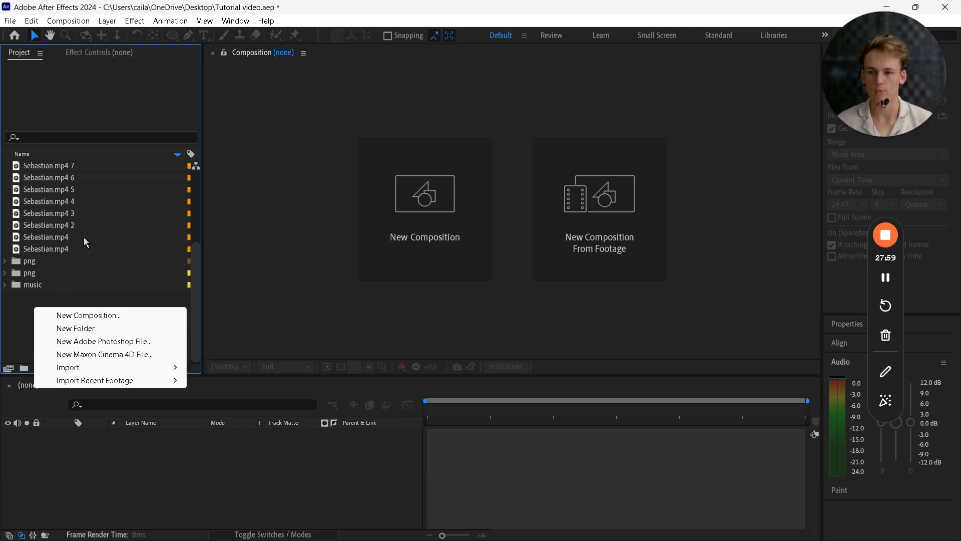
click(97, 328)
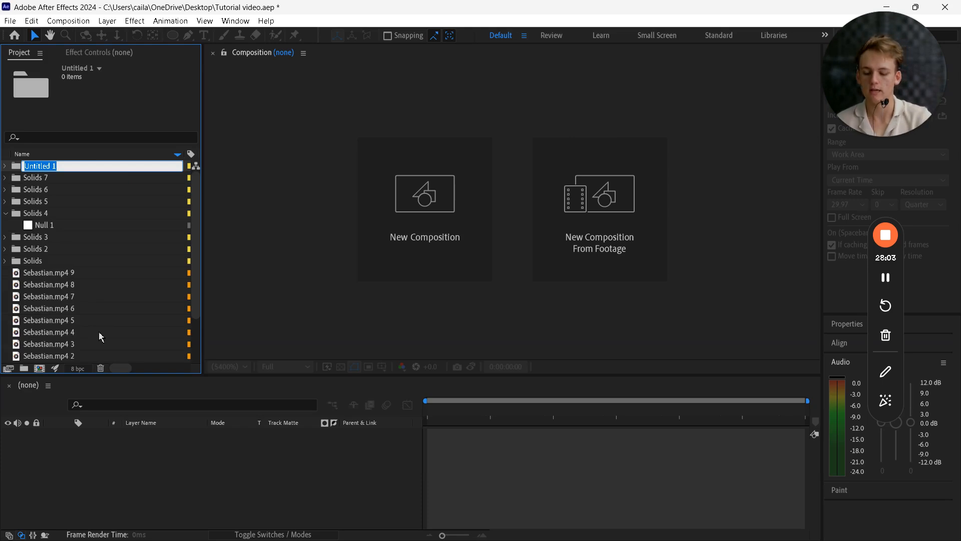
text(seb)
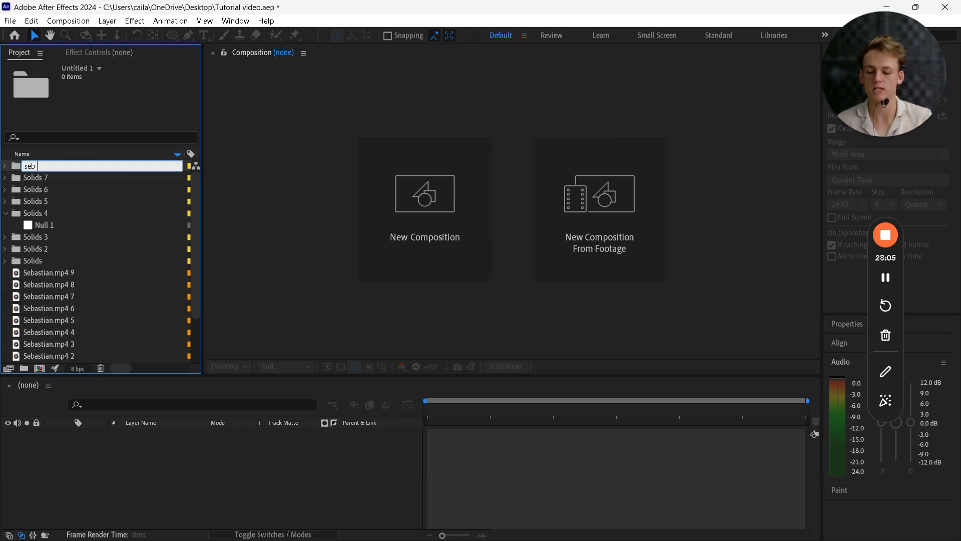
text(sno)
click(7, 228)
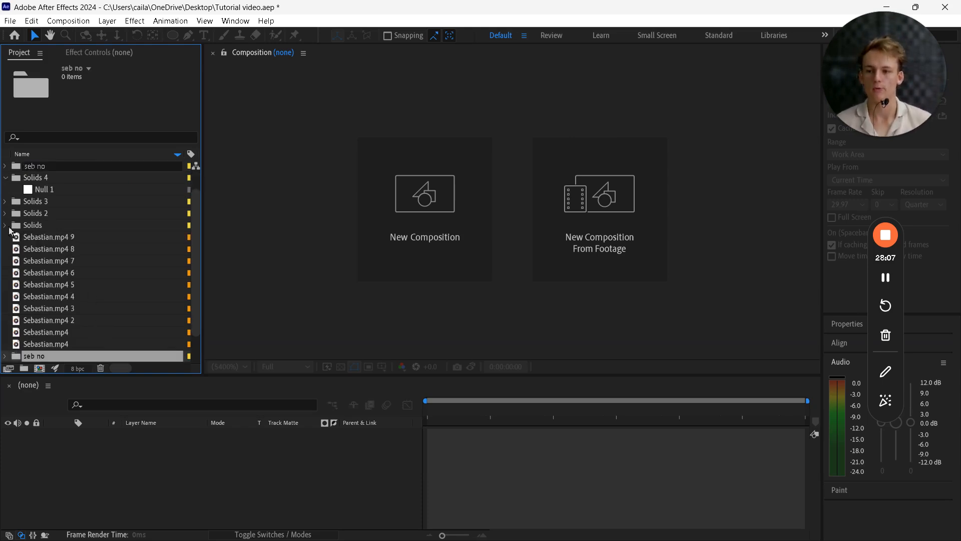
scroll(59, 302, down, 2)
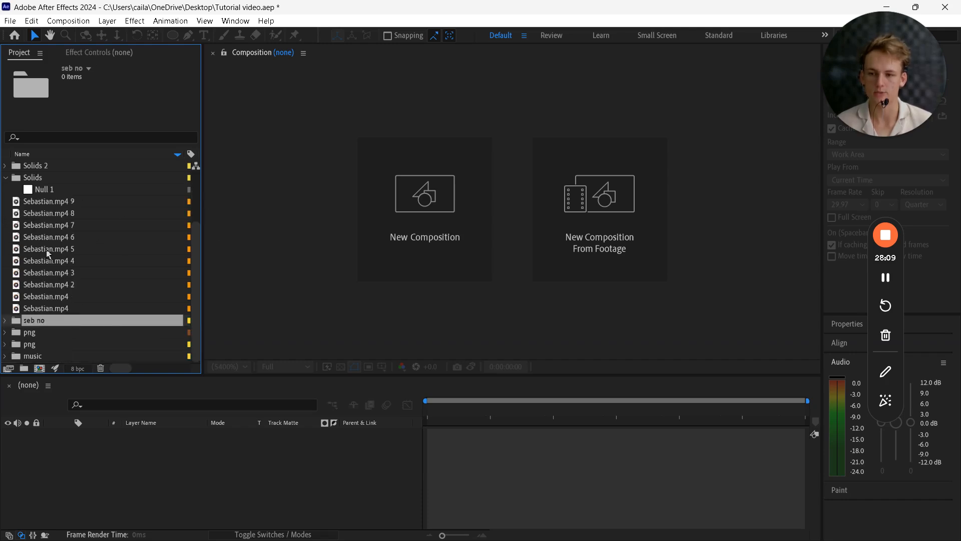
Move Sebastian.mp4 9, 7, 6, 5, 3 and both unnumbered Sebastian.mp4 clips into the seb no folder
click(75, 202)
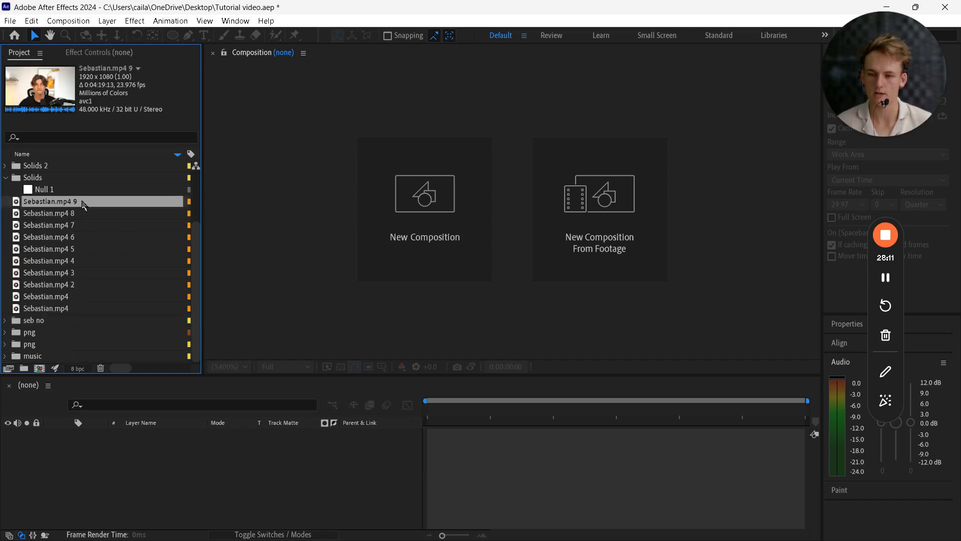
ctrl+click(95, 225)
ctrl+click(93, 237)
ctrl+click(91, 249)
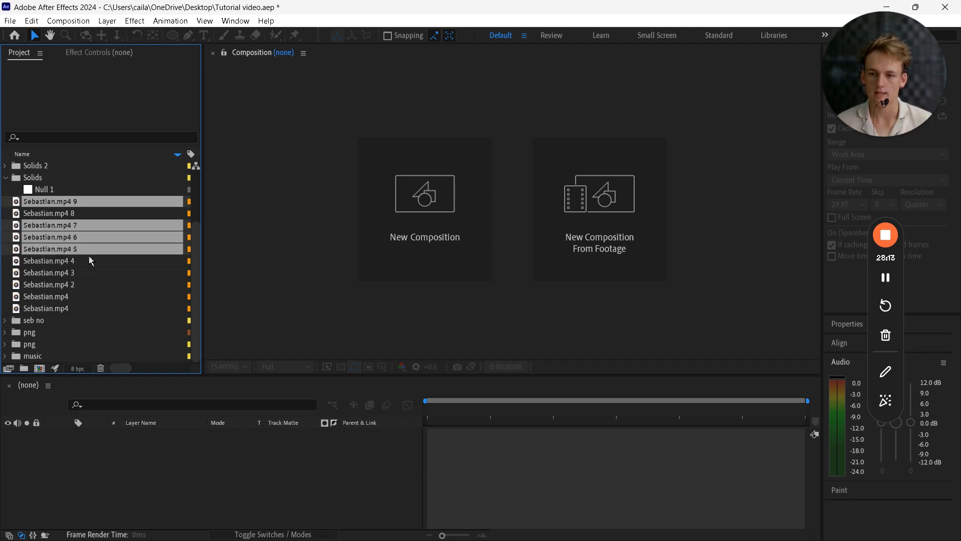
ctrl+click(88, 273)
scroll(15, 231, up, 3)
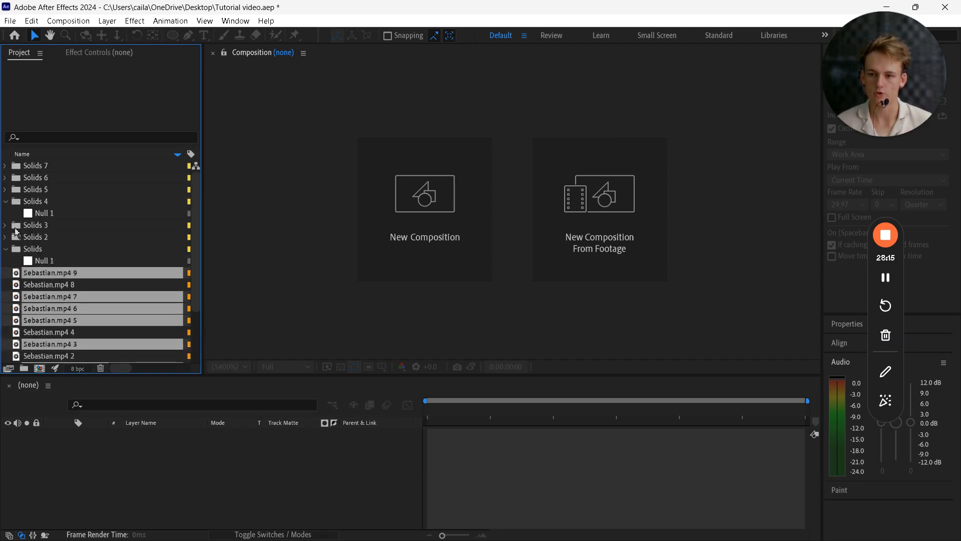
scroll(40, 285, down, 3)
key(Delete)
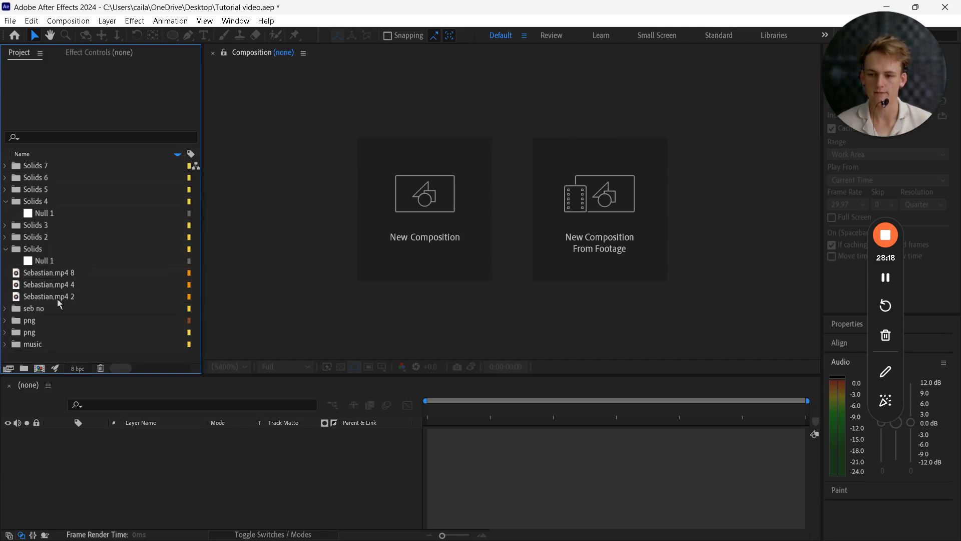
Move the remaining Sebastian.mp4 8, 4 and 2 clips into the seb no folder
click(58, 299)
shift+click(64, 275)
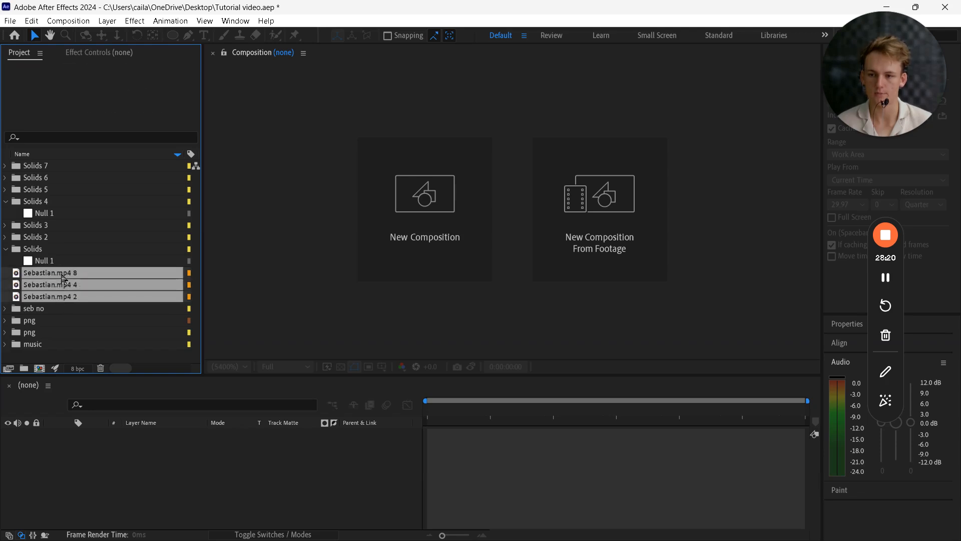
click(129, 214)
click(92, 296)
ctrl+click(89, 272)
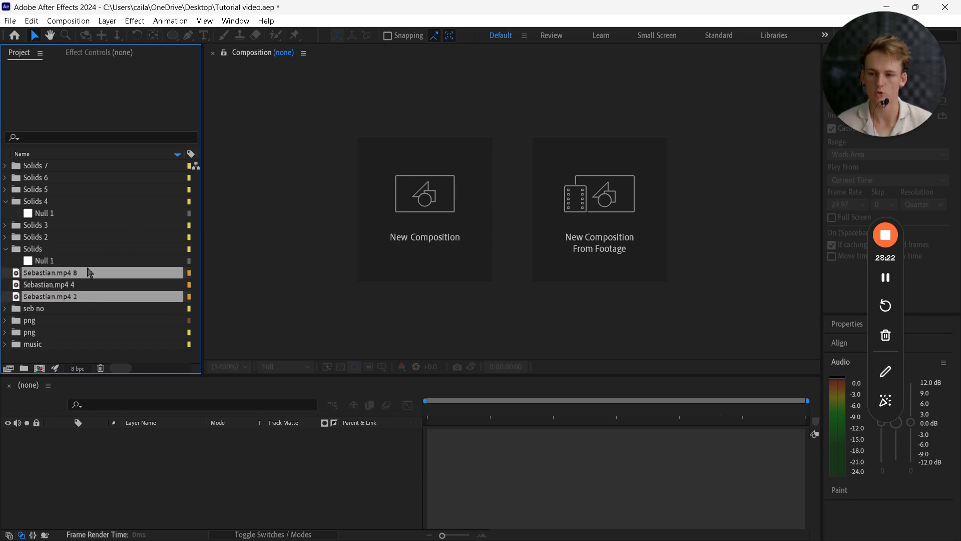
key(Delete)
click(69, 274)
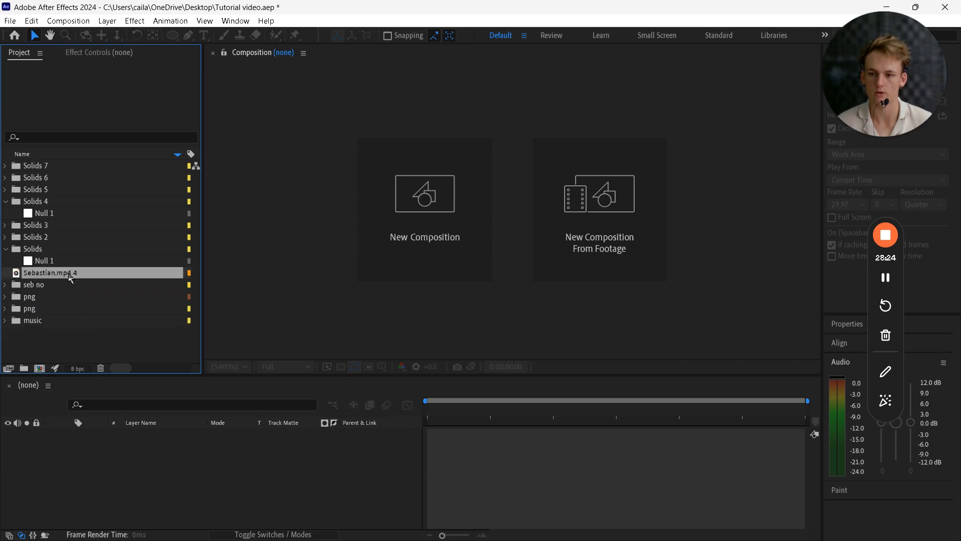
key(Delete)
Collapse the Solids and Solids 4 folders and move the Solids 2 through Solids 7 folders into the Solids folder
click(67, 309)
click(5, 249)
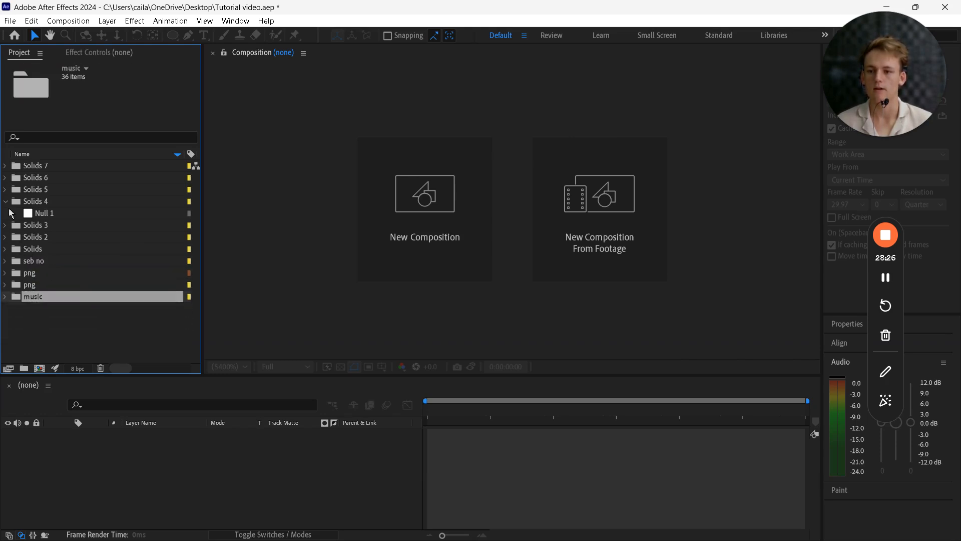
click(5, 201)
click(46, 312)
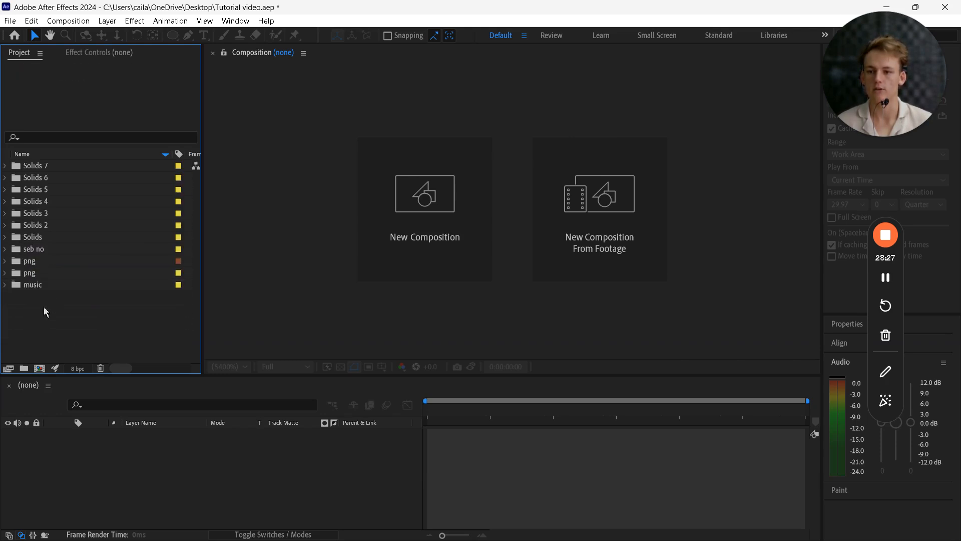
click(42, 229)
shift+click(60, 172)
drag(46, 232, 55, 237)
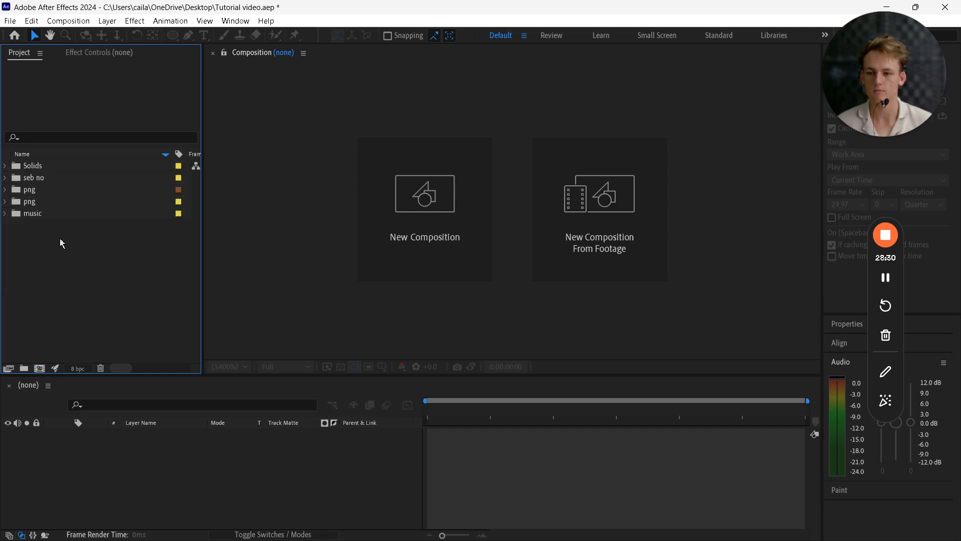
Check the nested contents of the Solids and Solids 2 folders and collapse both again
click(6, 168)
click(17, 236)
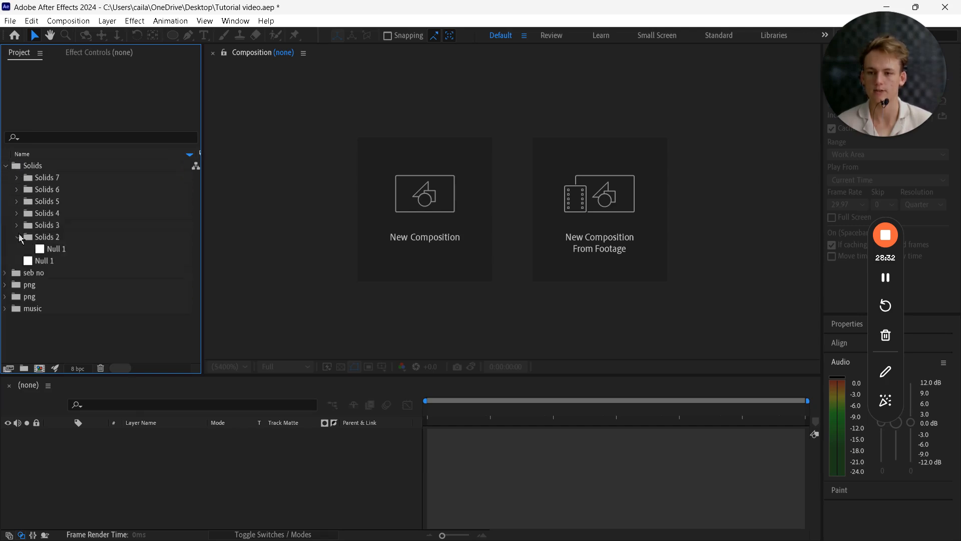
click(17, 237)
click(6, 167)
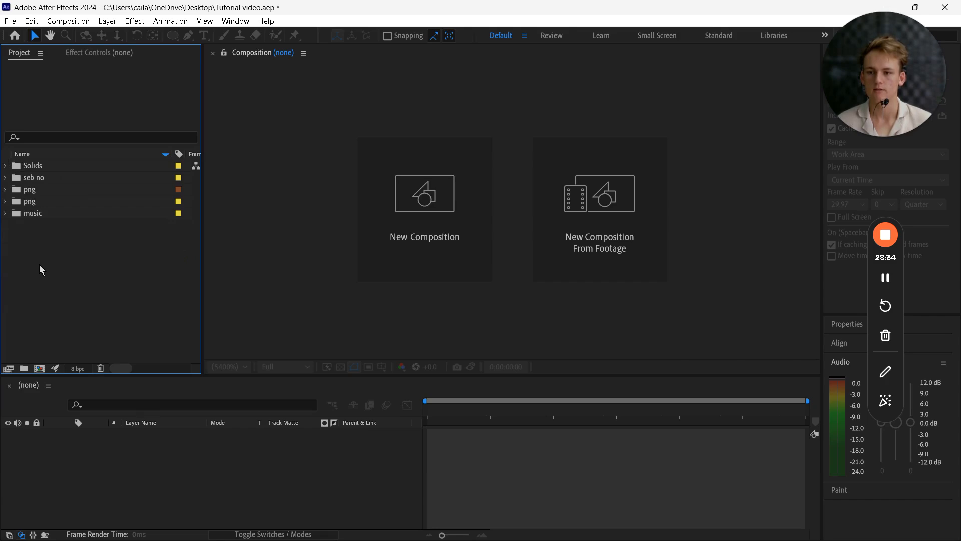
drag(44, 296, 41, 153)
click(63, 272)
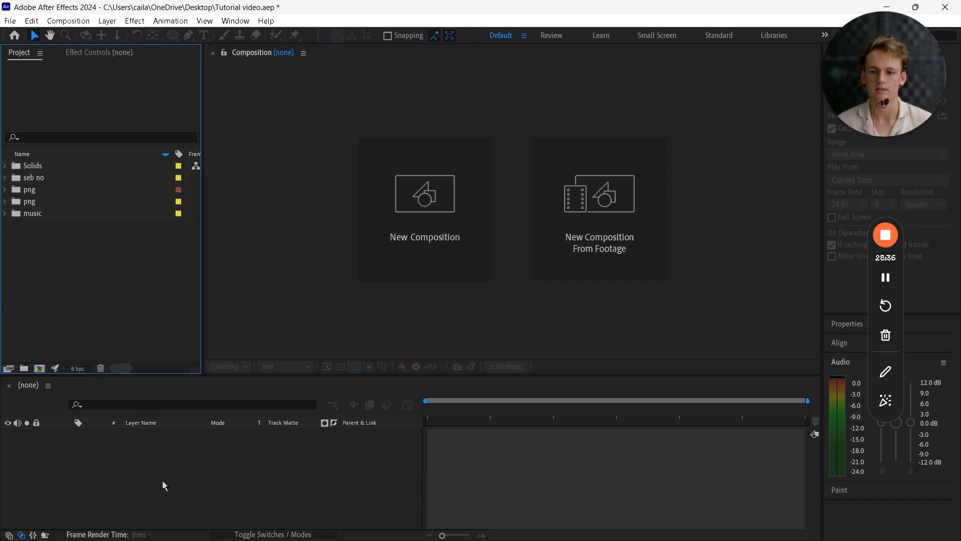
Switch to the PowerPoint slide show and reveal the remaining points on the "Organizing Your Timeline" slide
key(super)
mouse_move(298, 526)
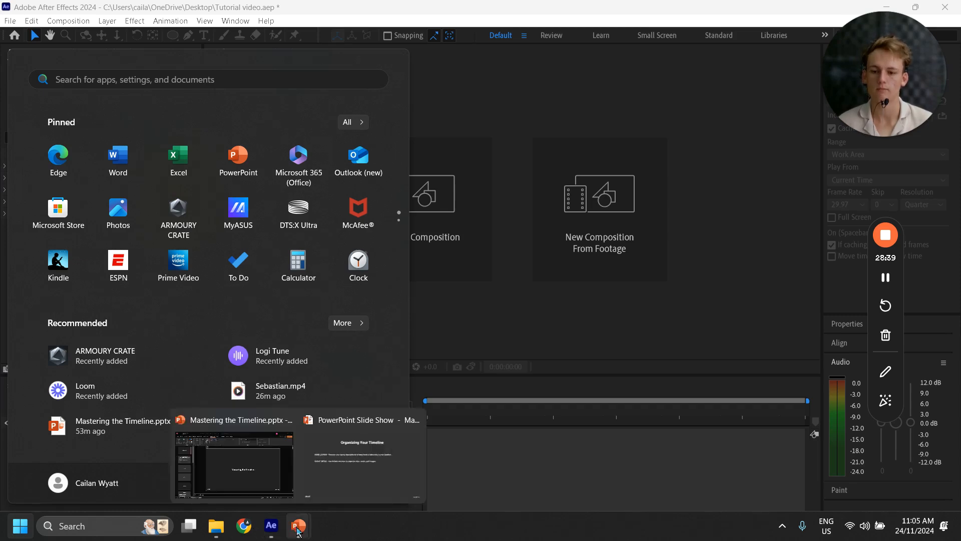
click(363, 453)
click(216, 287)
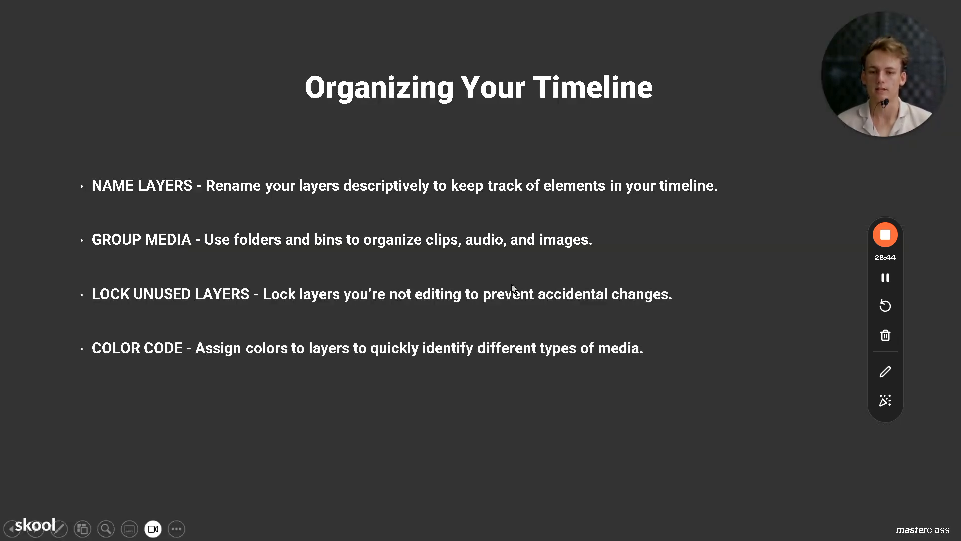
Switch back to After Effects and create a composition in the empty timeline from Travis Scott mp3 32 in the music folder
key(super)
click(271, 526)
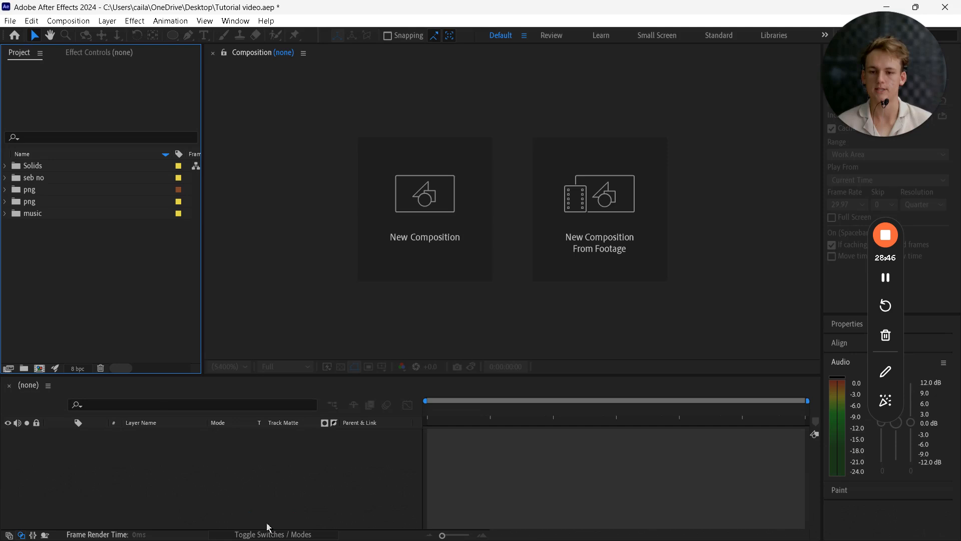
click(5, 214)
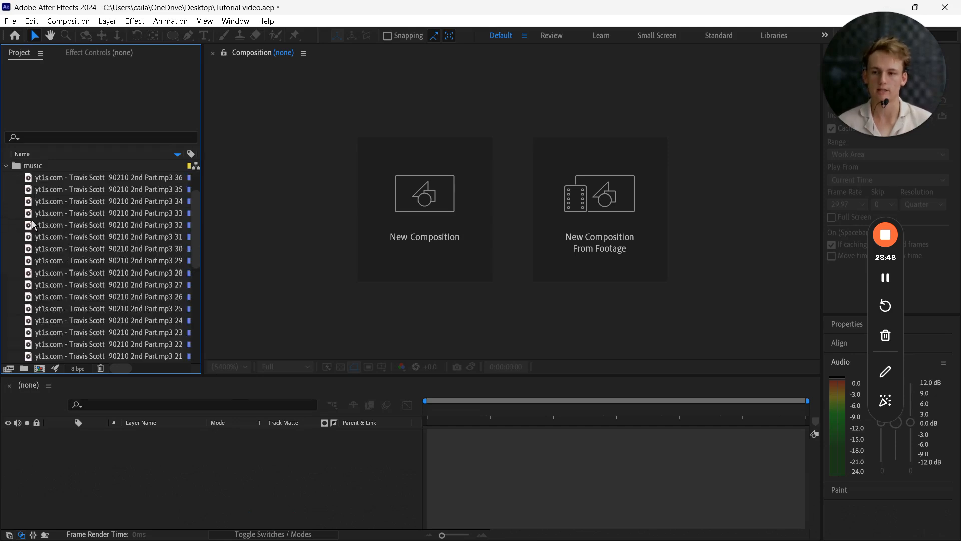
drag(35, 226, 115, 507)
scroll(12, 189, up, 10)
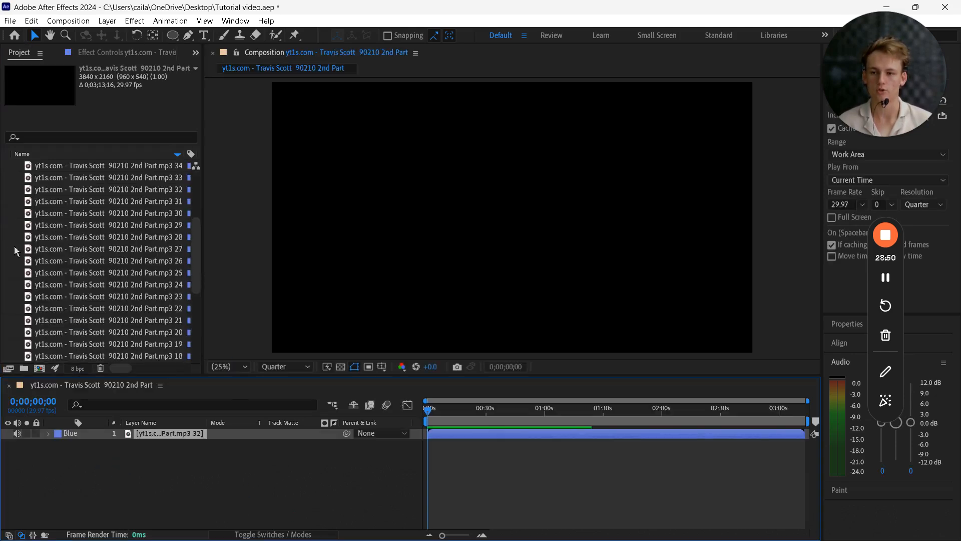
click(5, 214)
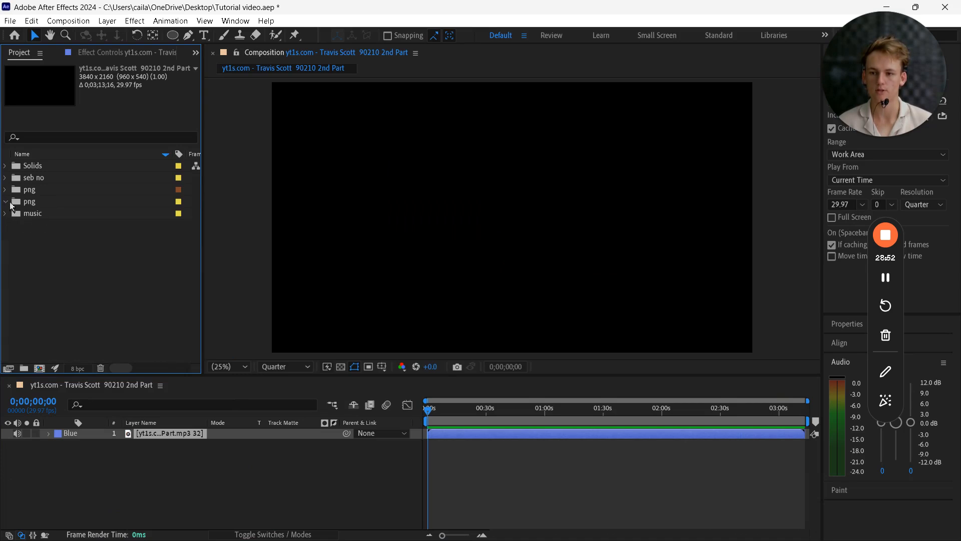
Add twitter.png 14 from the png folder and Null 1 from the Solids folder to the timeline
click(5, 189)
drag(55, 201, 113, 506)
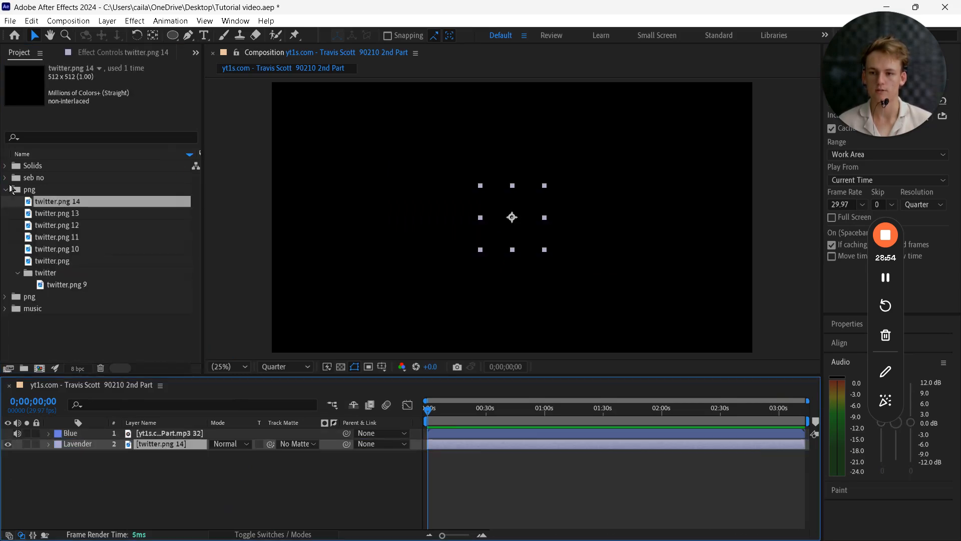
click(4, 166)
drag(33, 191, 56, 195)
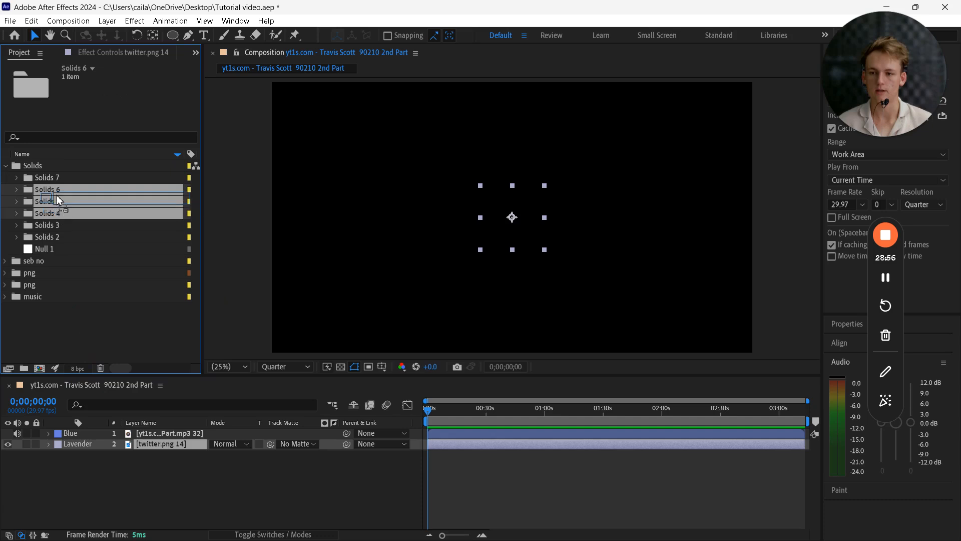
drag(44, 250, 150, 431)
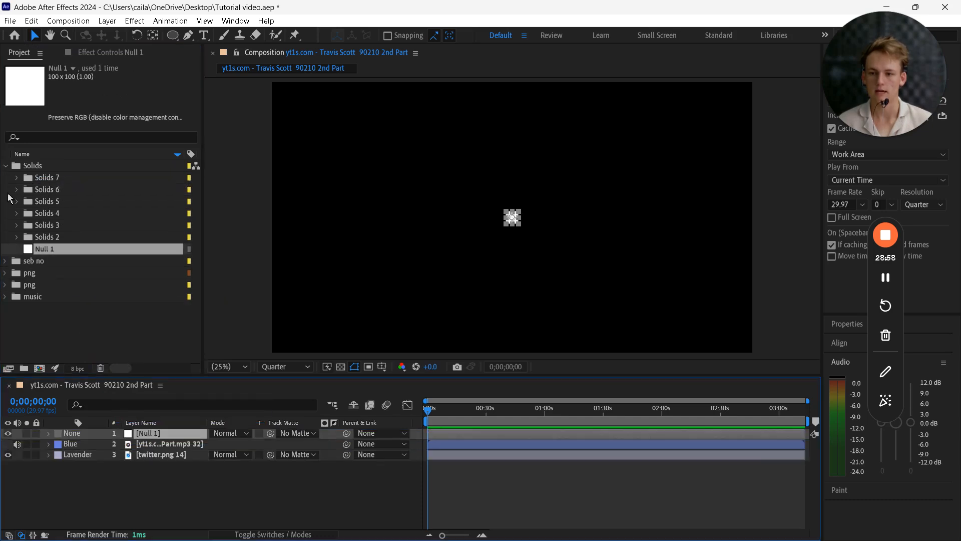
Add Sebastian.mp4 8 from the seb no folder to the timeline as the uppermost layer
click(6, 166)
click(5, 177)
drag(55, 201, 120, 437)
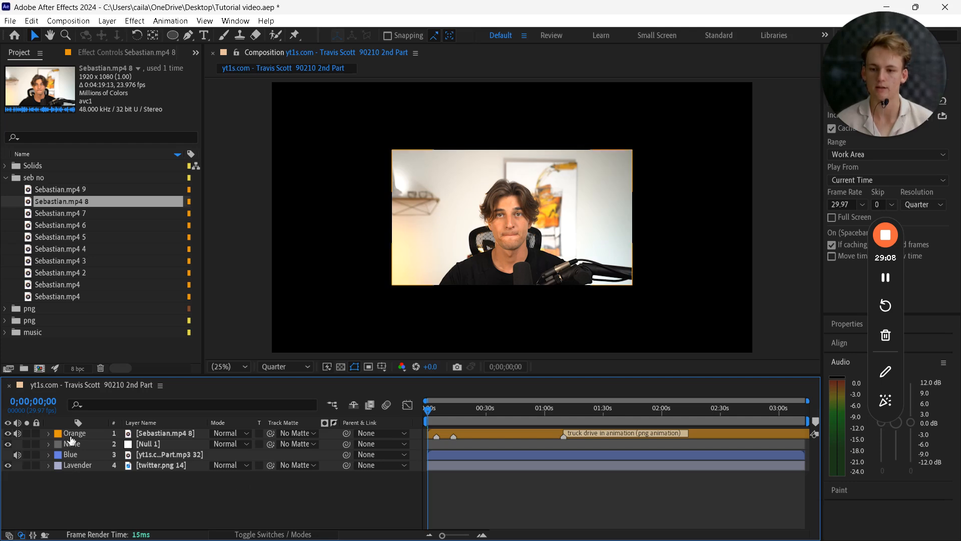
Open the label preferences from the Sebastian.mp4 8 layer and review the default label colors, including the Video choices
click(71, 435)
click(89, 433)
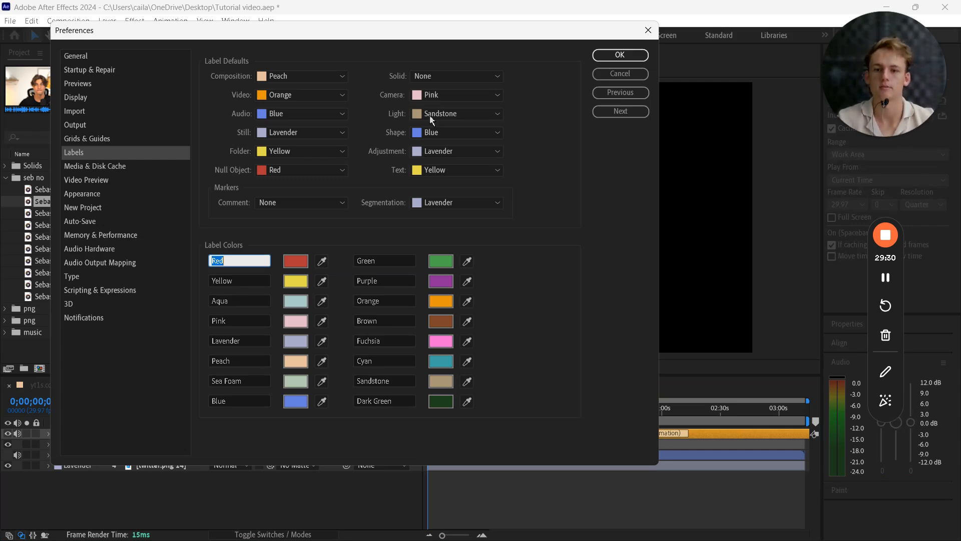
click(281, 94)
click(295, 96)
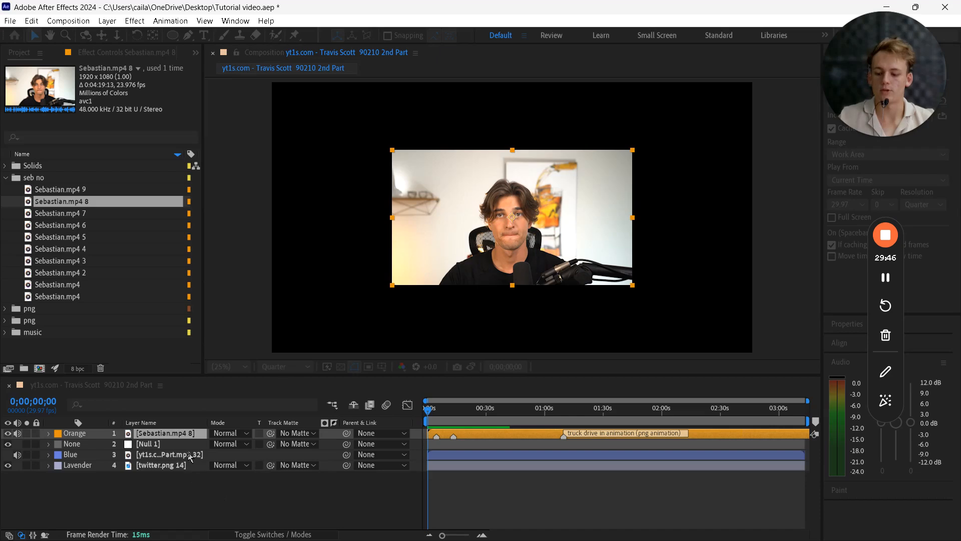
Duplicate the Sebastian.mp4 8 layer four times
click(197, 501)
key(ctrl+d)
key(ctrl+d)
key(ctrl+d)
key(ctrl+d)
Duplicate the mp3 32 audio layer five times
click(170, 496)
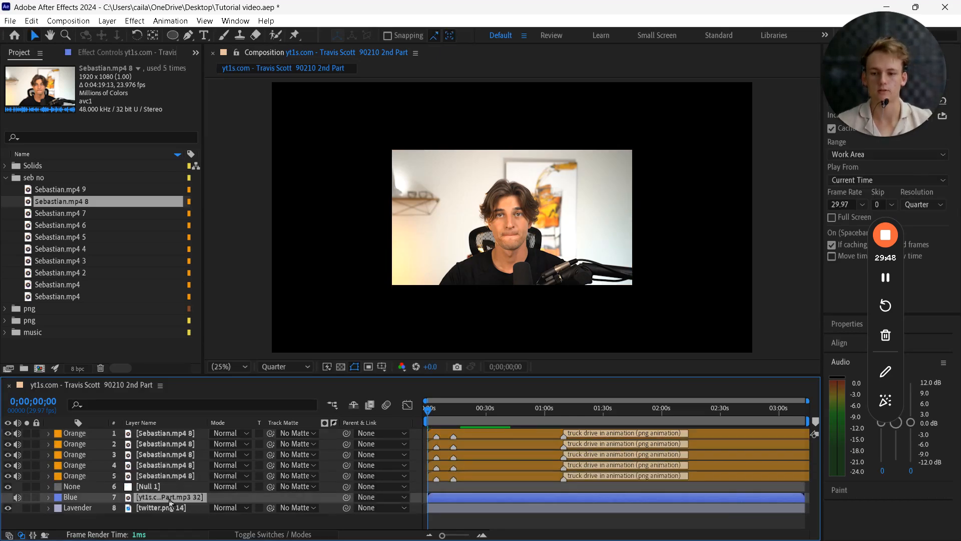
key(ctrl+d)
key(ctrl+d)
key(ctrl+d)
Interleave three mp3 32 layers with the first four Sebastian.mp4 8 layers and place twitter.png 14 between the last two Sebastian layers
key(ctrl+])
key(ctrl+])
key(ctrl+])
drag(173, 508, 186, 439)
scroll(185, 482, down, 3)
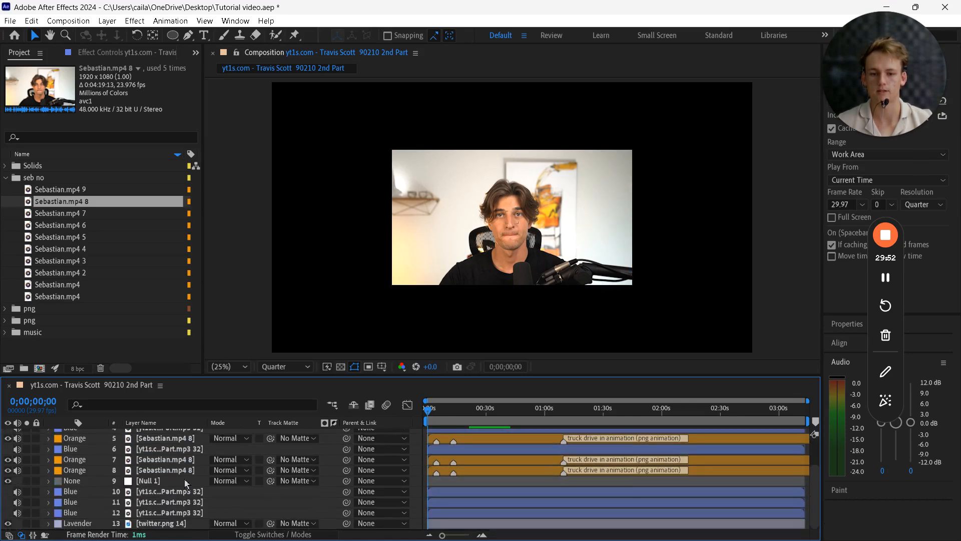
drag(178, 522, 185, 465)
scroll(185, 476, up, 3)
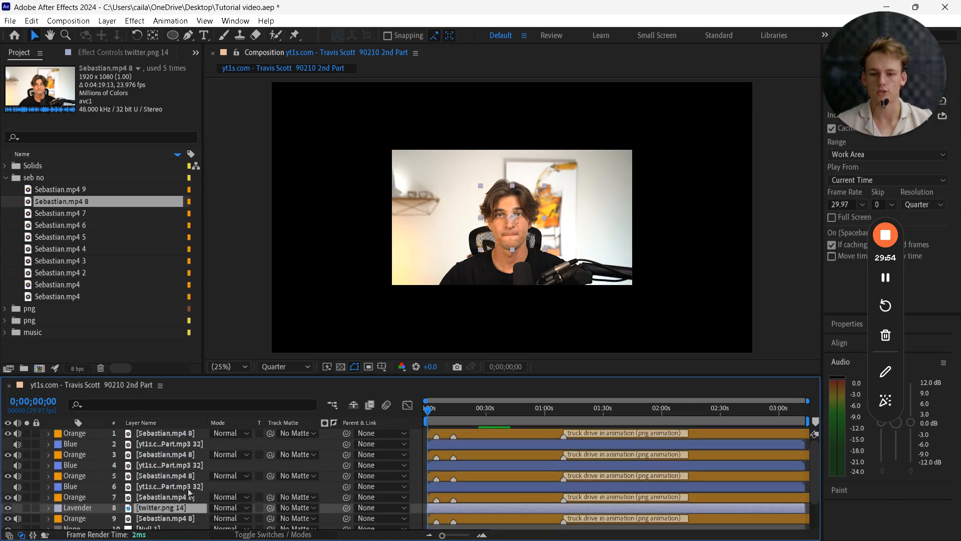
Move all five Sebastian.mp4 8 layers together to directly below the Null 1 layer
click(522, 438)
ctrl+click(531, 455)
ctrl+click(529, 477)
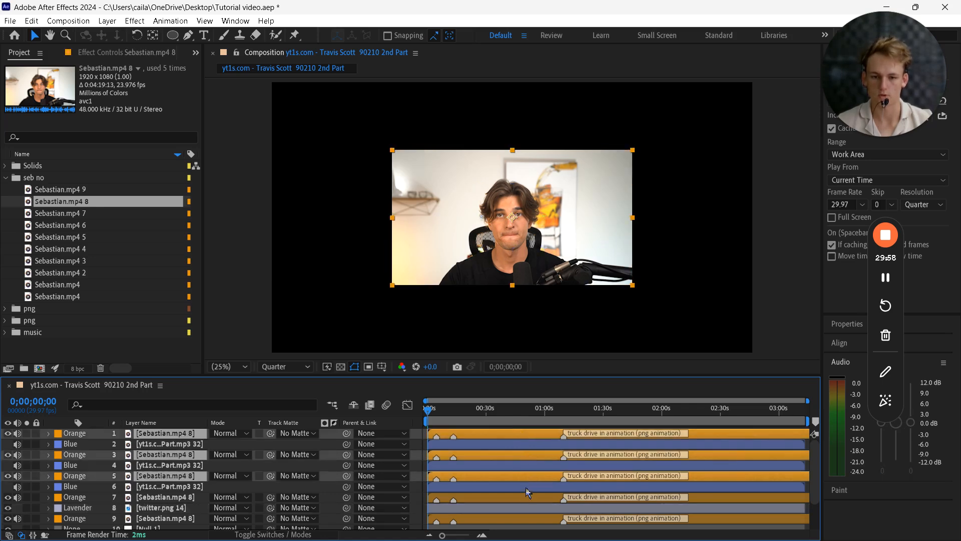
ctrl+click(525, 498)
scroll(522, 501, down, 2)
ctrl+click(523, 481)
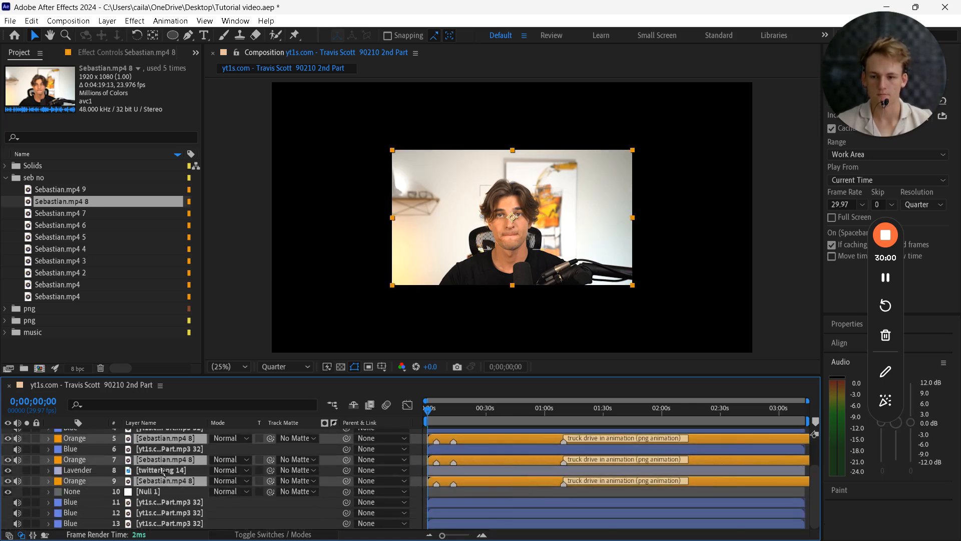
drag(168, 486, 170, 498)
scroll(521, 503, up, 3)
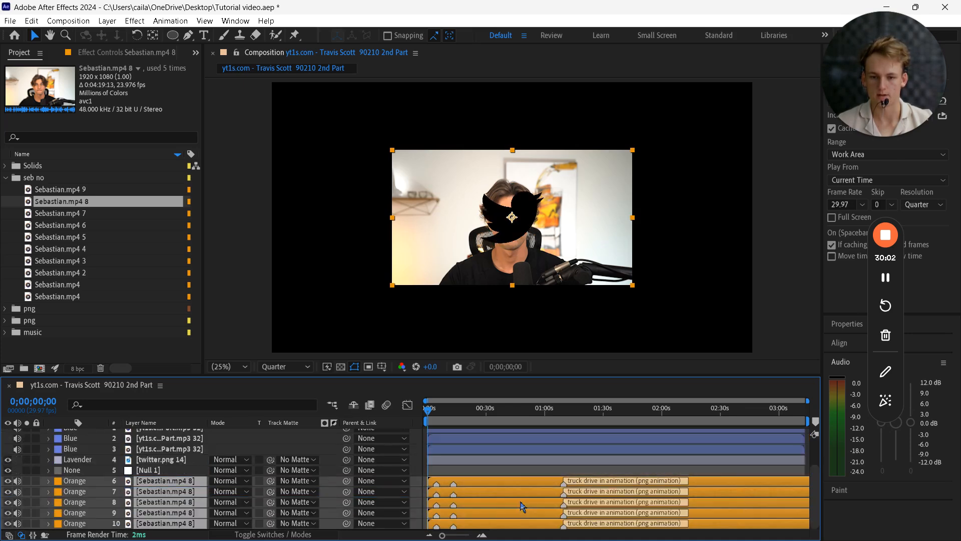
scroll(522, 494, down, 2)
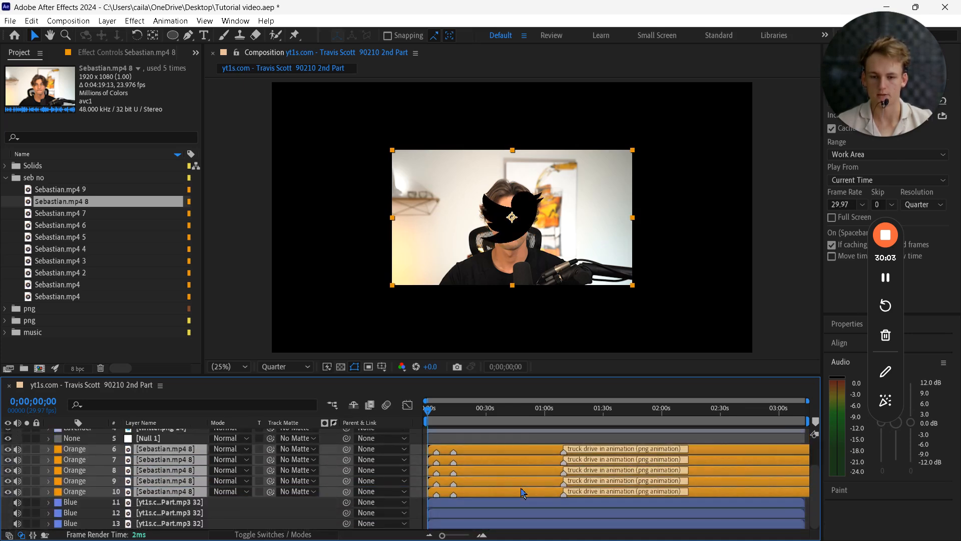
Move the three mp3 32 audio layers from beneath the Sebastian.mp4 8 layers up among the other mp3 32 layers
click(139, 505)
ctrl+click(149, 514)
ctrl+click(150, 523)
drag(161, 519, 168, 432)
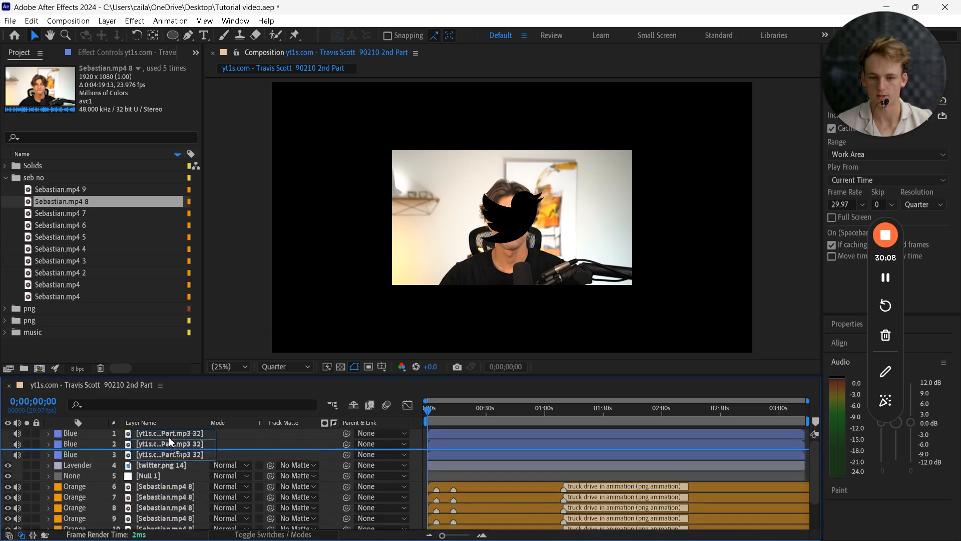
scroll(175, 468, down, 1)
Move the twitter.png 14 and Null 1 layers together below the Sebastian.mp4 8 layers
click(181, 465)
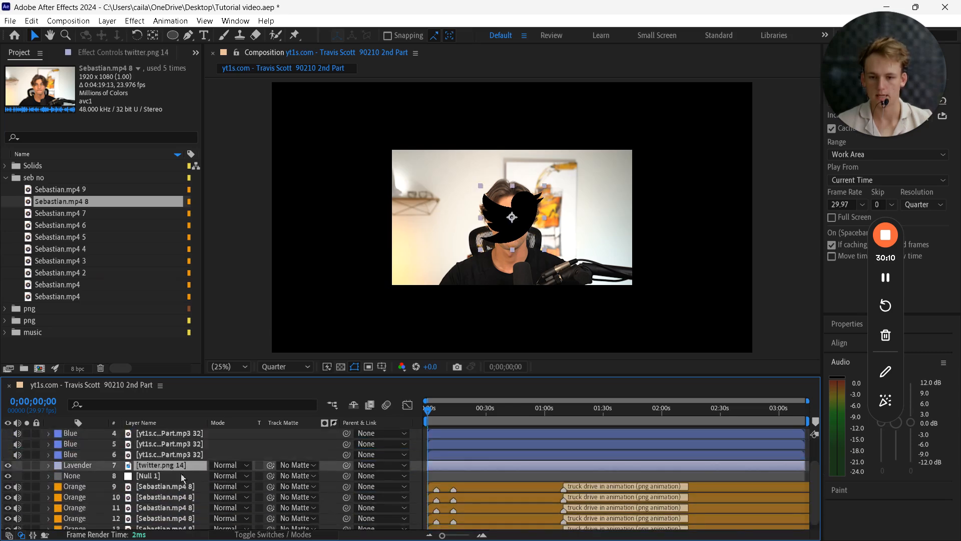
ctrl+click(182, 475)
drag(181, 479, 178, 529)
click(506, 480)
scroll(513, 495, up, 2)
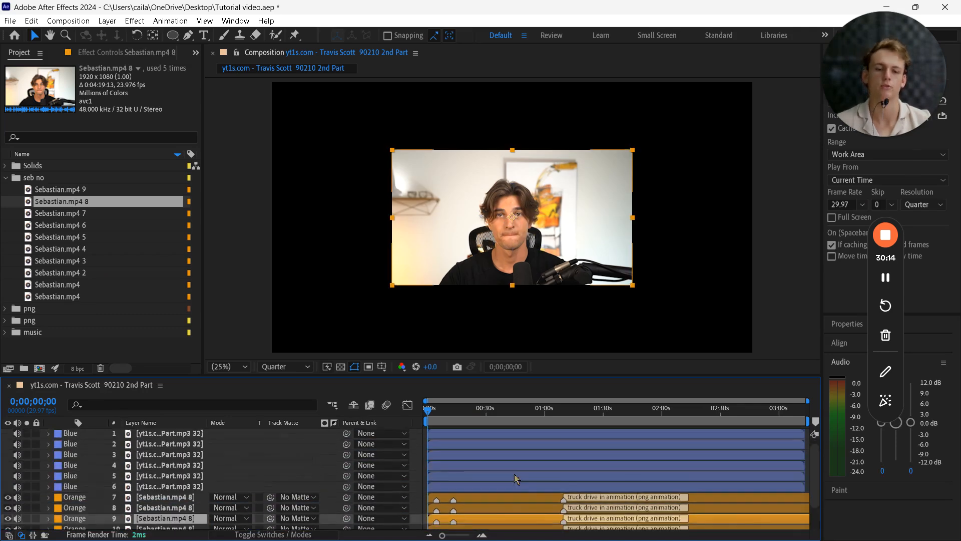
Check the Organizing Your Timeline slide in PowerPoint and return to After Effects
key(super)
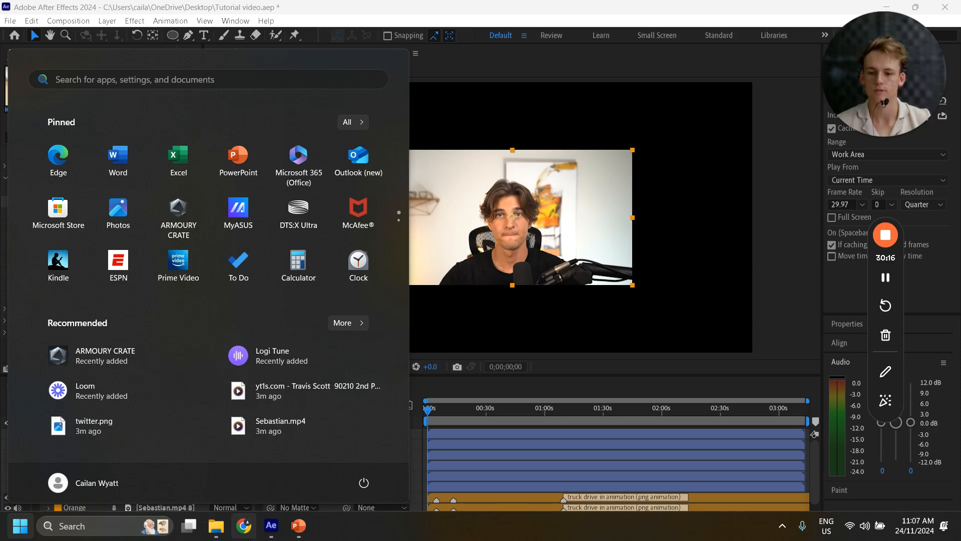
click(298, 536)
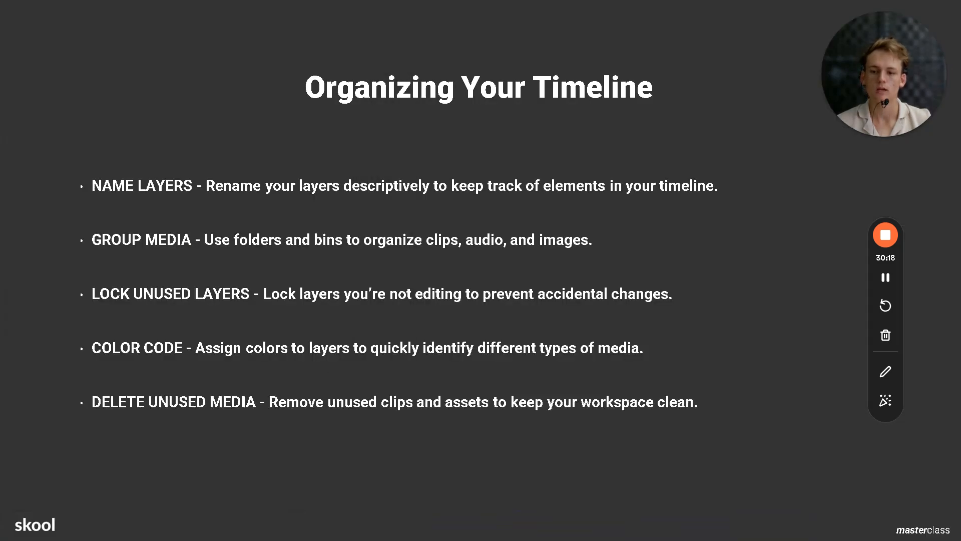
key(super)
click(271, 525)
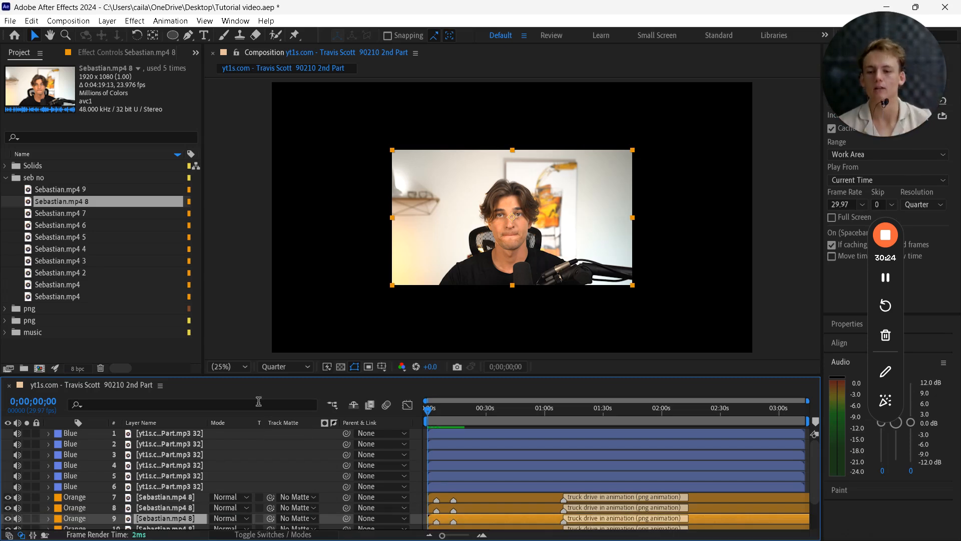
Delete the last three Sebastian.mp4 8 layers from the timeline
scroll(155, 463, down, 2)
shift+click(478, 502)
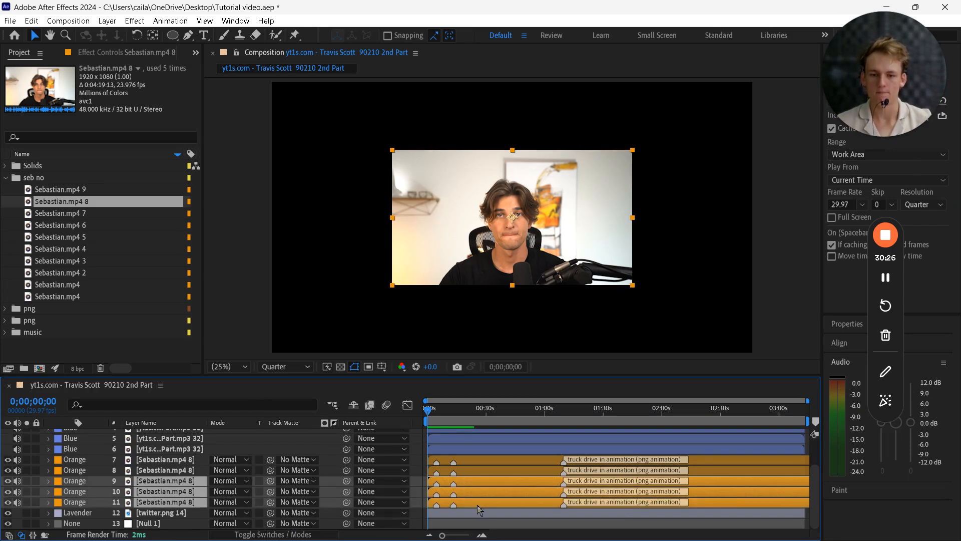
key(Delete)
Delete five mp3 32 layers and the second Sebastian.mp4 8 layer, keeping one copy of each
click(470, 481)
scroll(469, 466, up, 1)
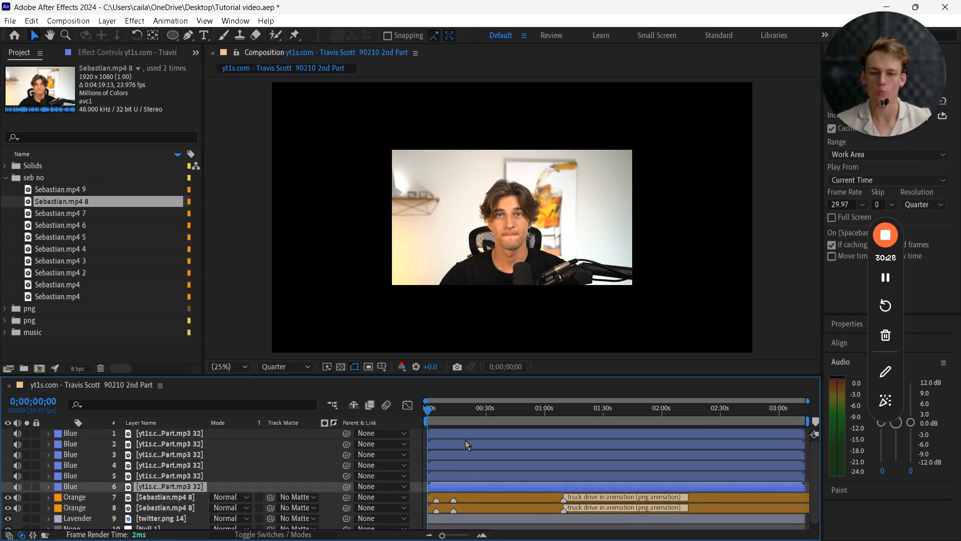
shift+click(467, 446)
key(Delete)
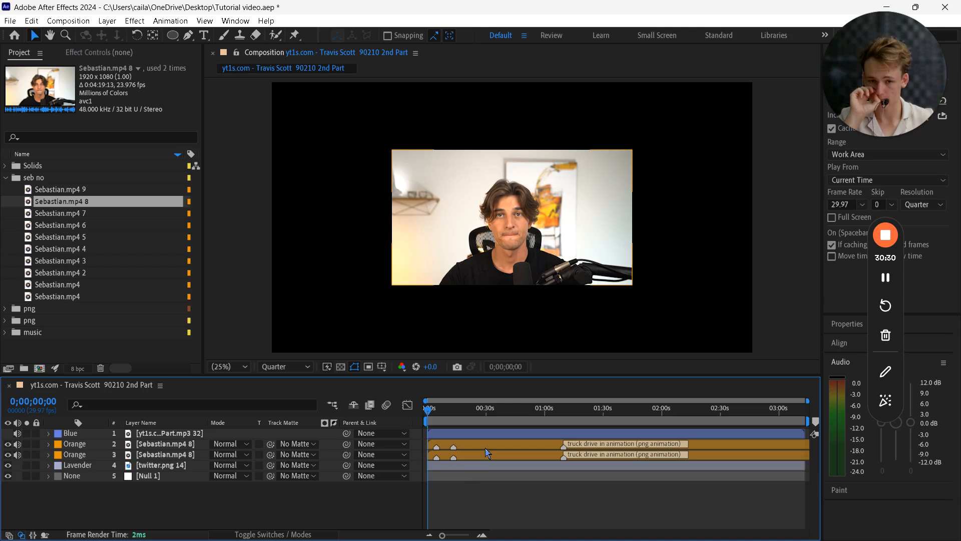
click(493, 455)
key(Delete)
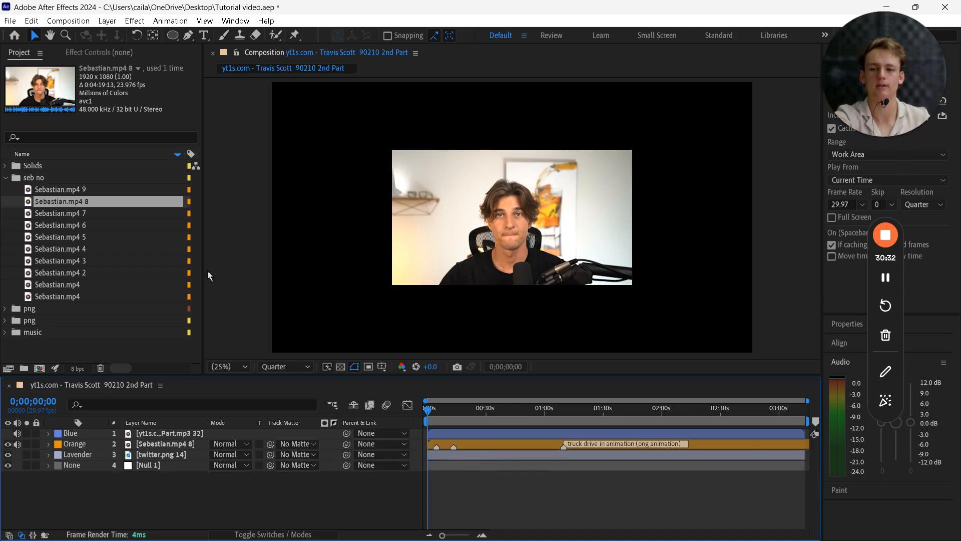
Expand the Solids, seb no, png and music project folders and examine the media they contain
click(5, 177)
click(5, 165)
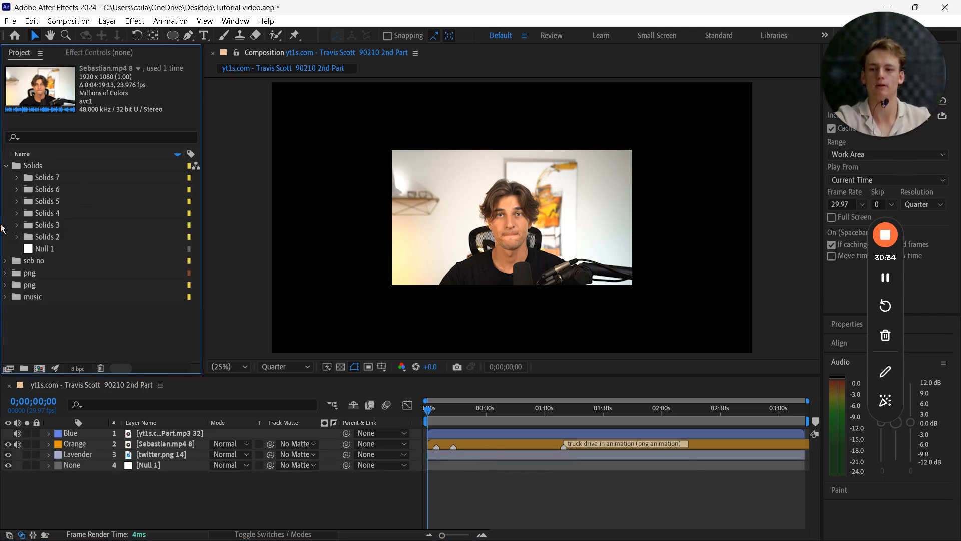
click(5, 261)
click(5, 333)
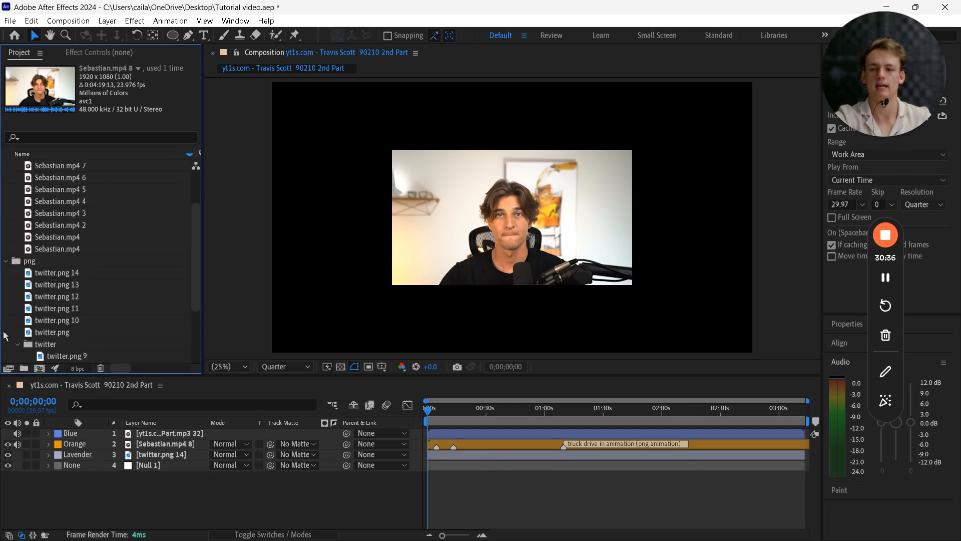
scroll(7, 336, down, 1)
click(5, 356)
scroll(84, 300, down, 5)
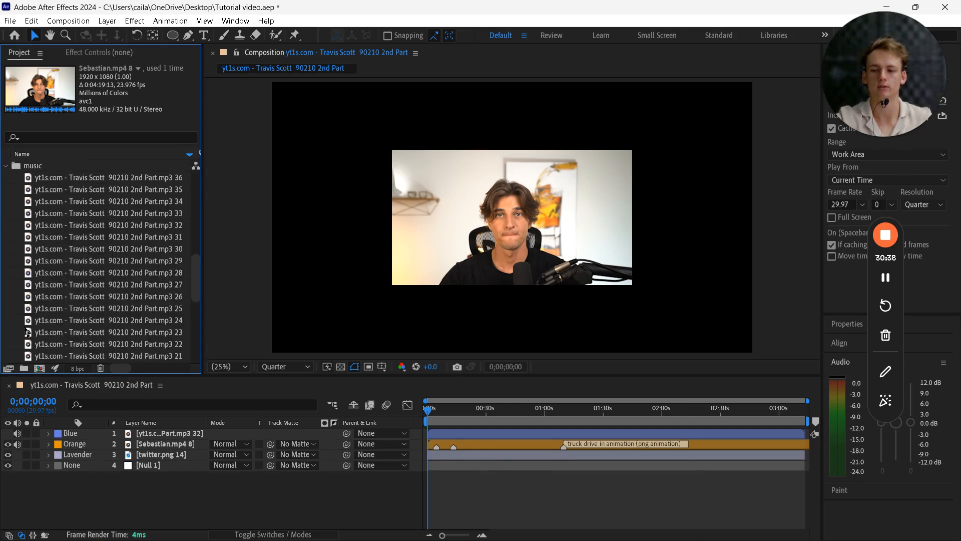
scroll(83, 311, up, 5)
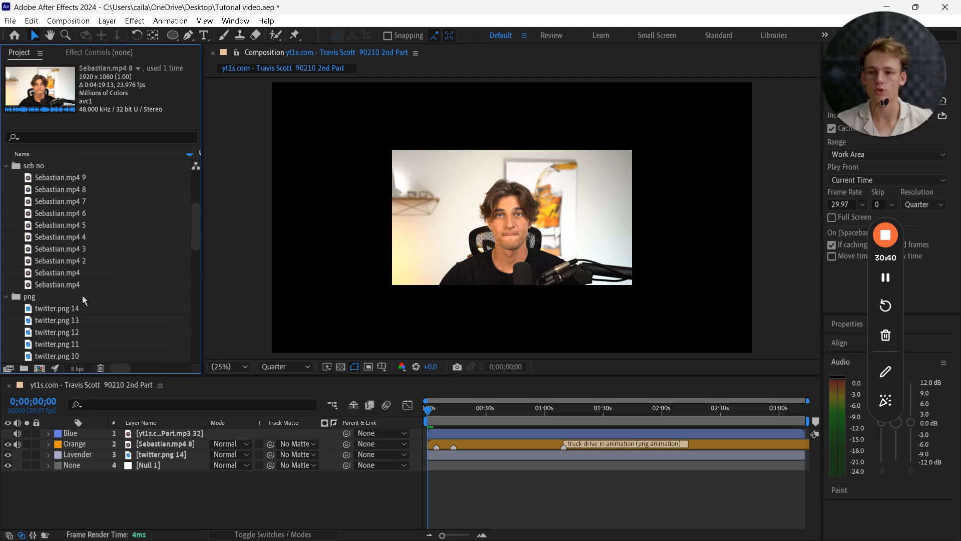
Remove all unused footage from the project
click(23, 22)
click(9, 20)
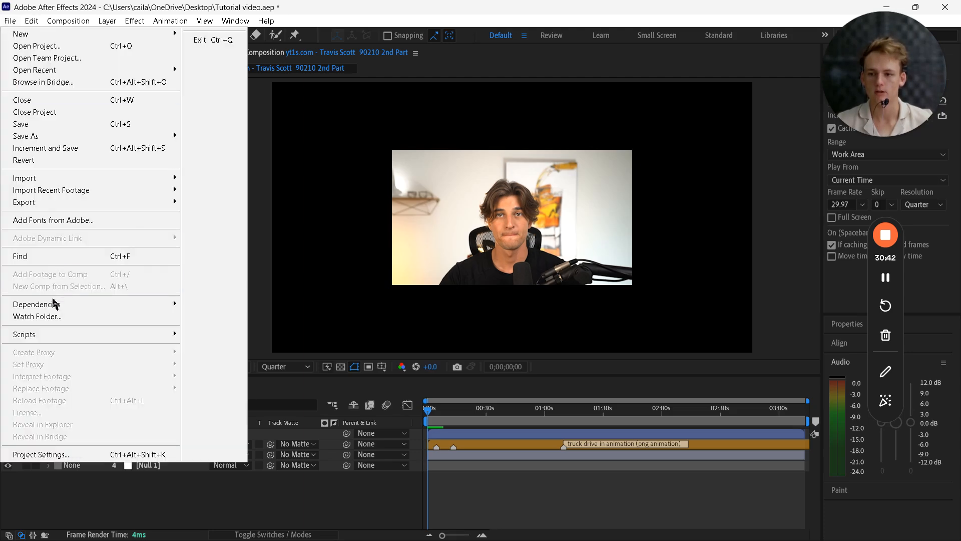
mouse_move(54, 304)
click(228, 337)
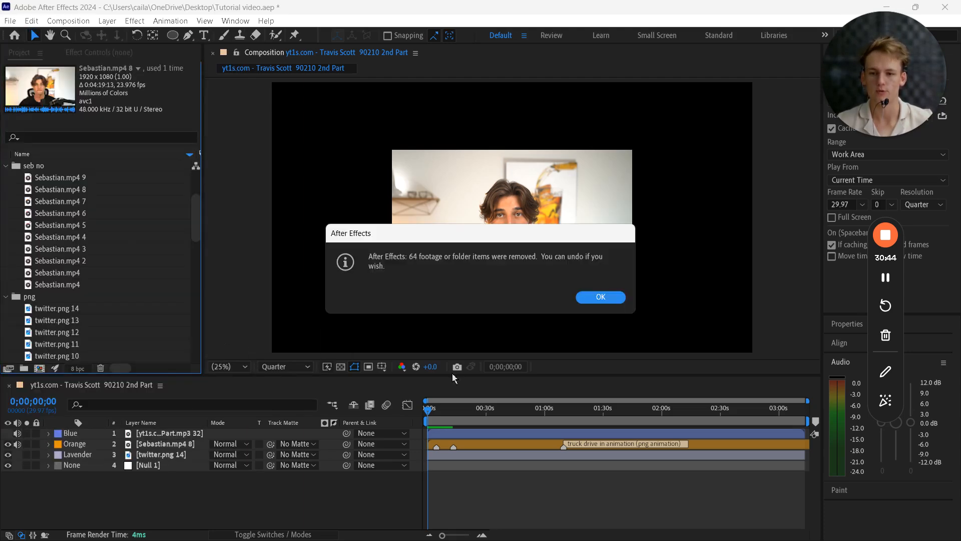
click(586, 299)
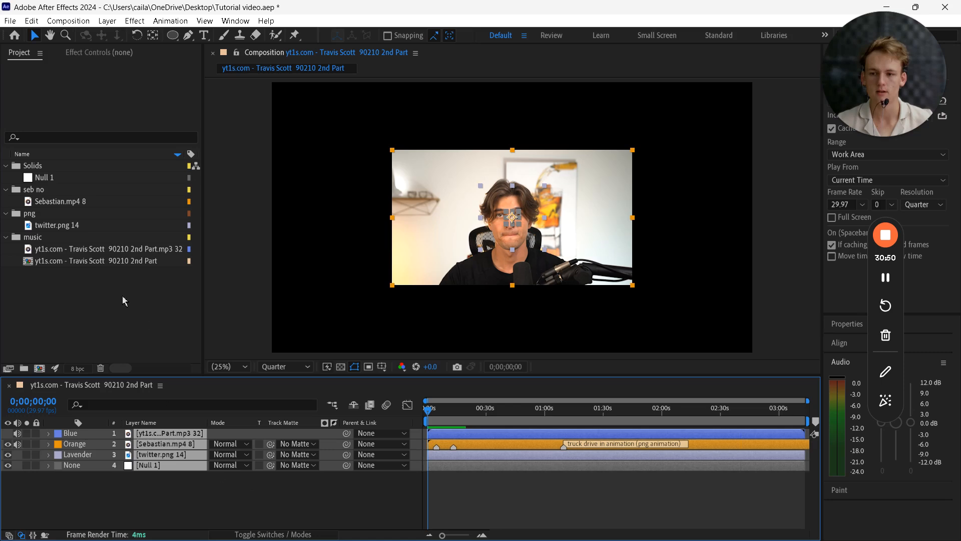
drag(191, 308, 135, 292)
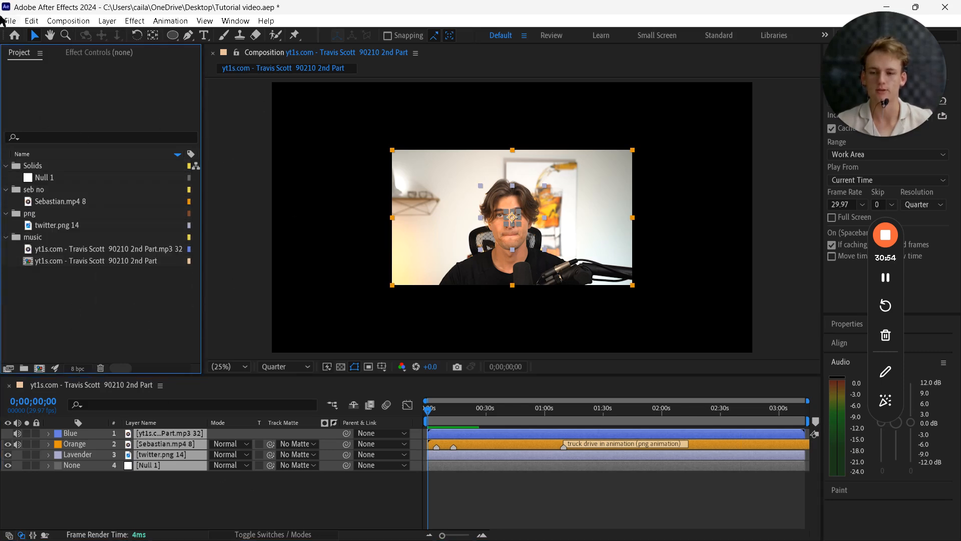
Switch to the PowerPoint slide show on organizing the timeline
key(super)
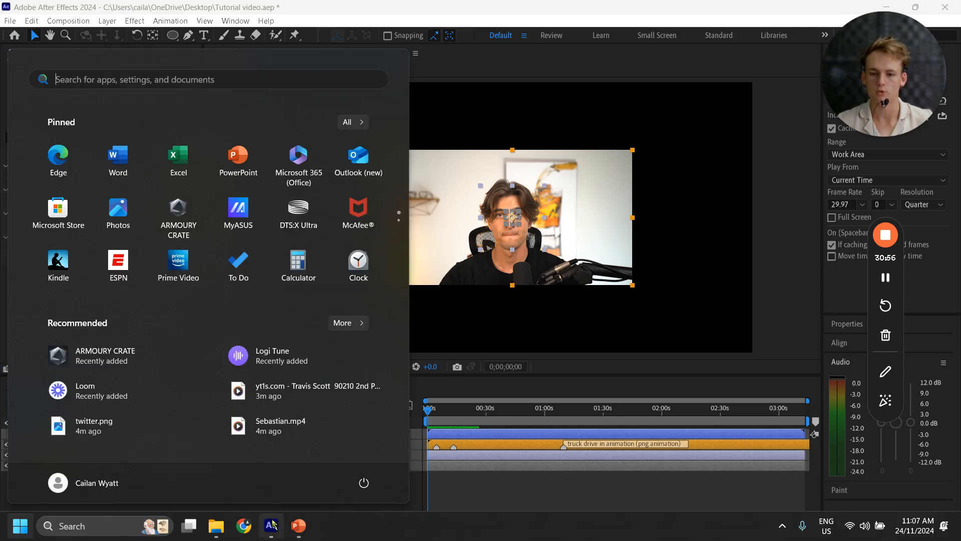
mouse_move(299, 525)
click(367, 452)
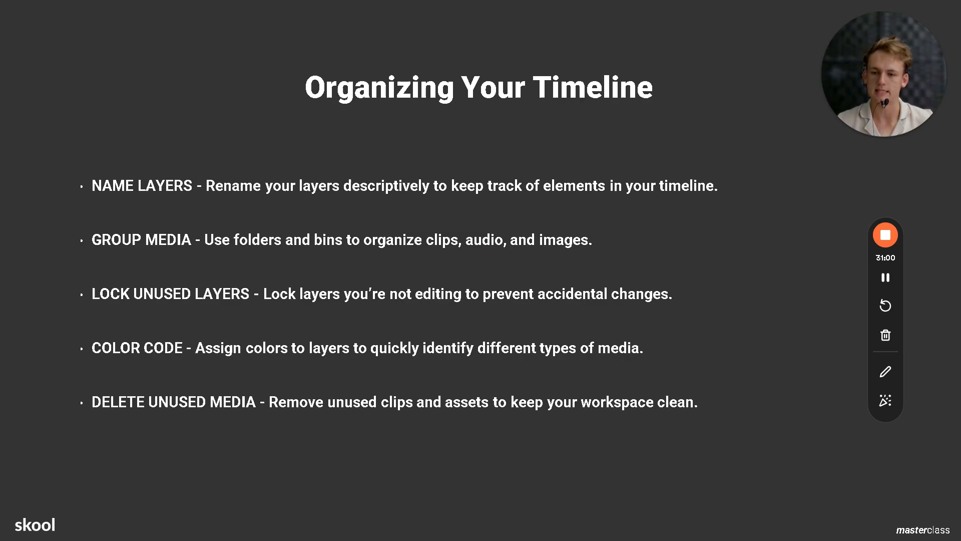
key(Right)
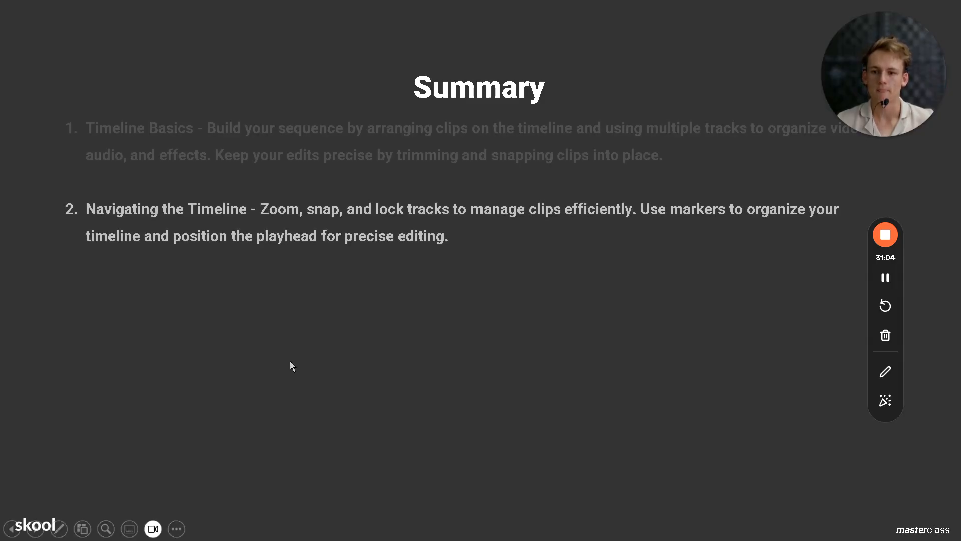
key(Left)
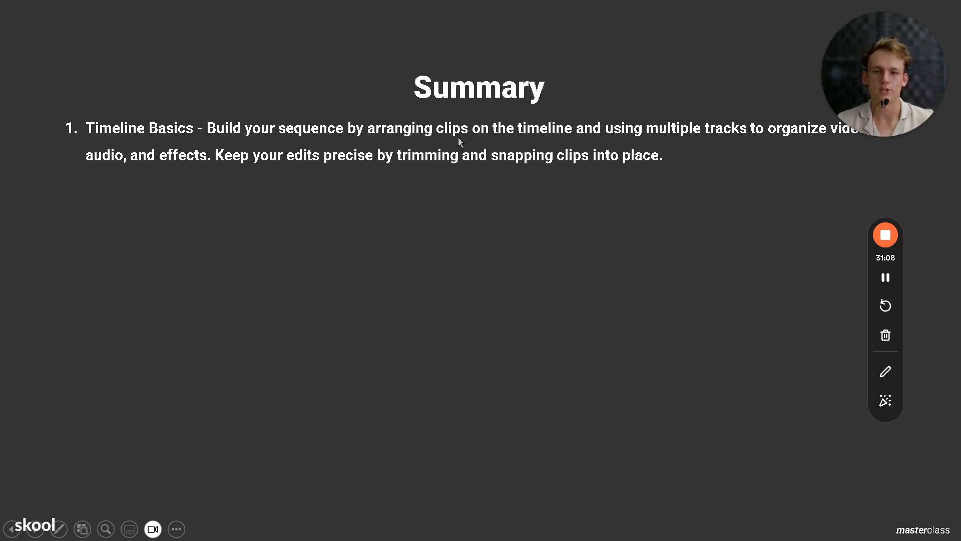
drag(869, 93, 917, 31)
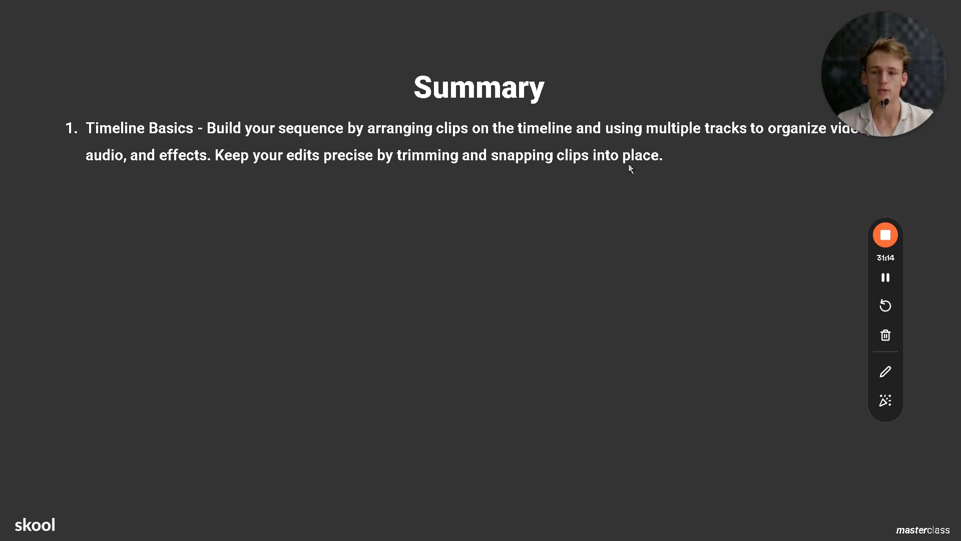
click(615, 140)
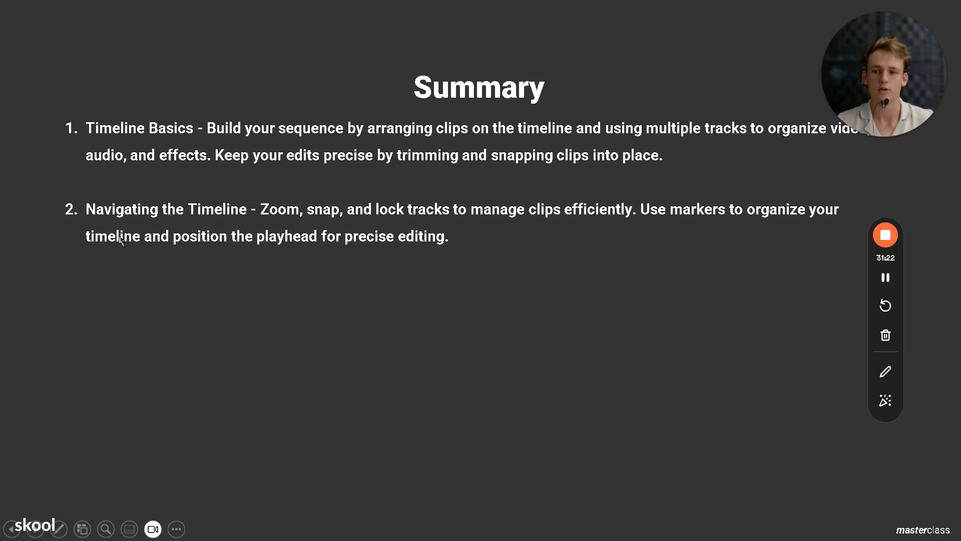
click(452, 255)
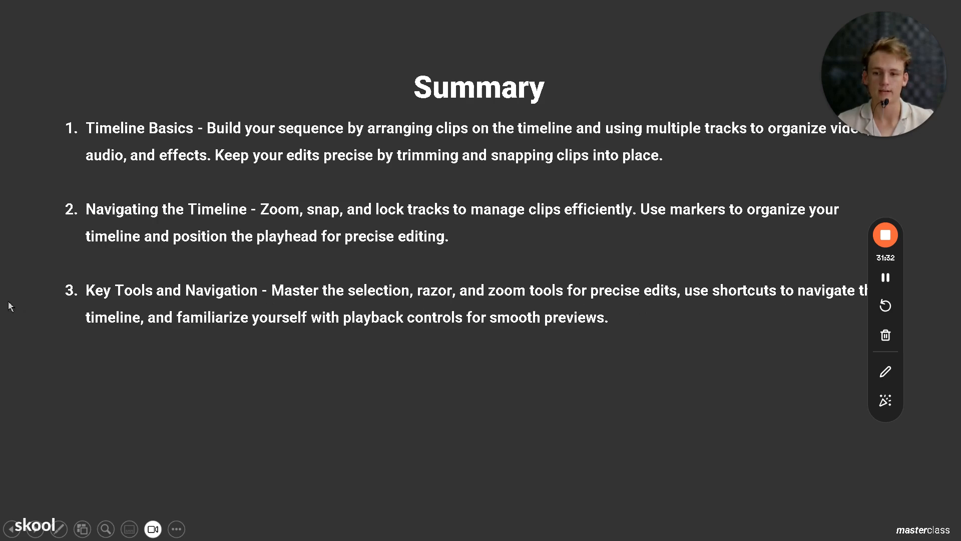
drag(901, 268, 41, 98)
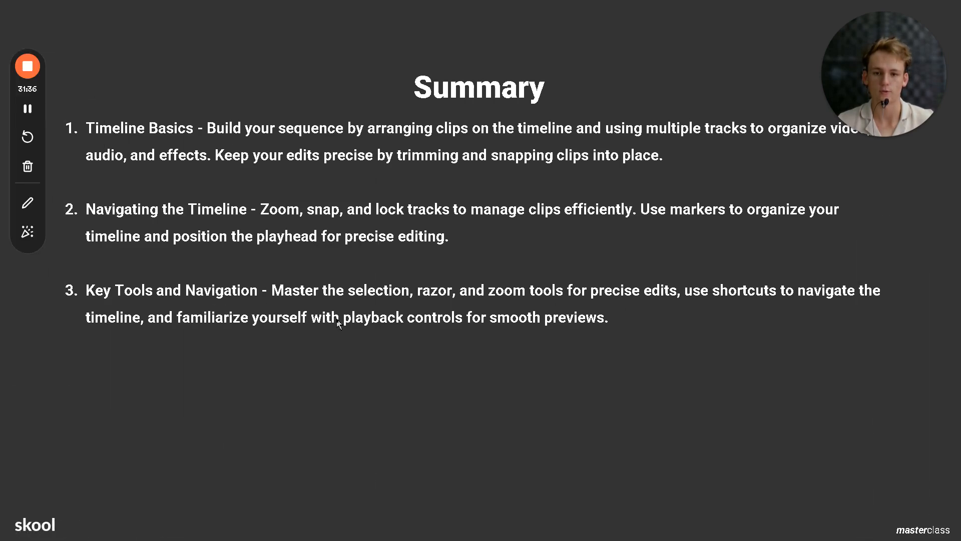
click(443, 266)
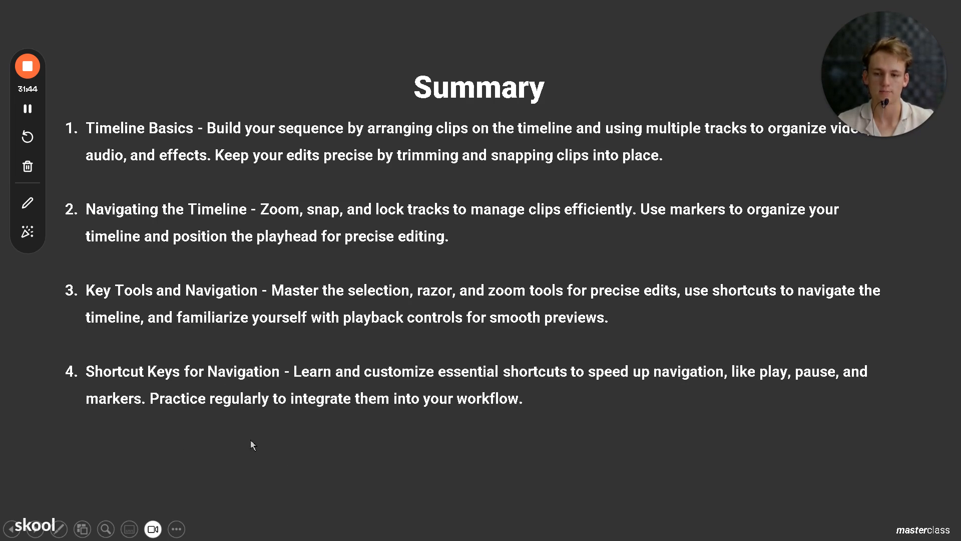
click(539, 428)
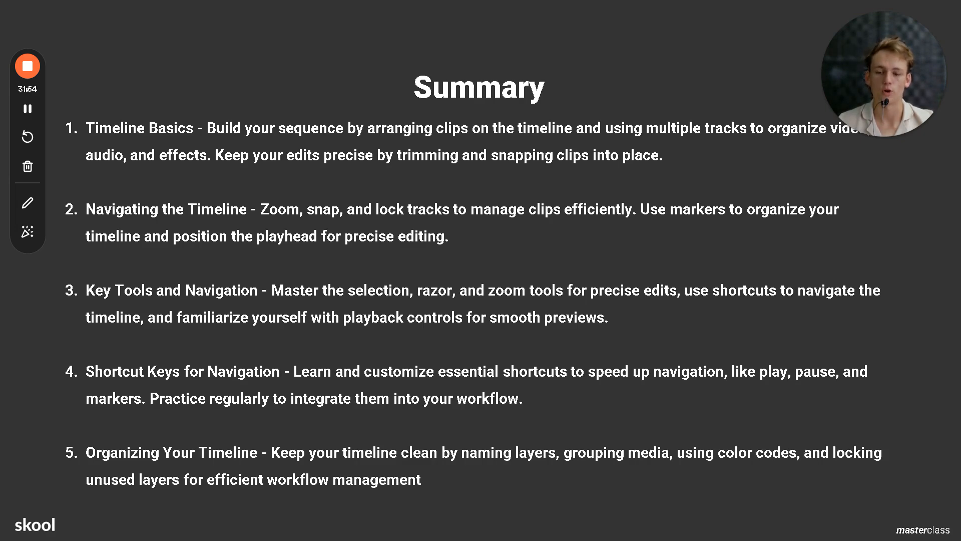
key(Right)
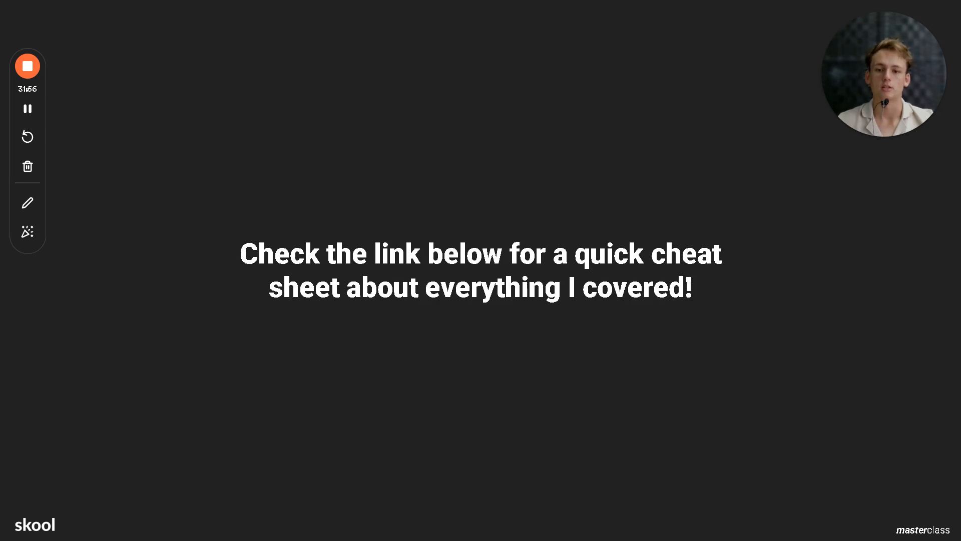